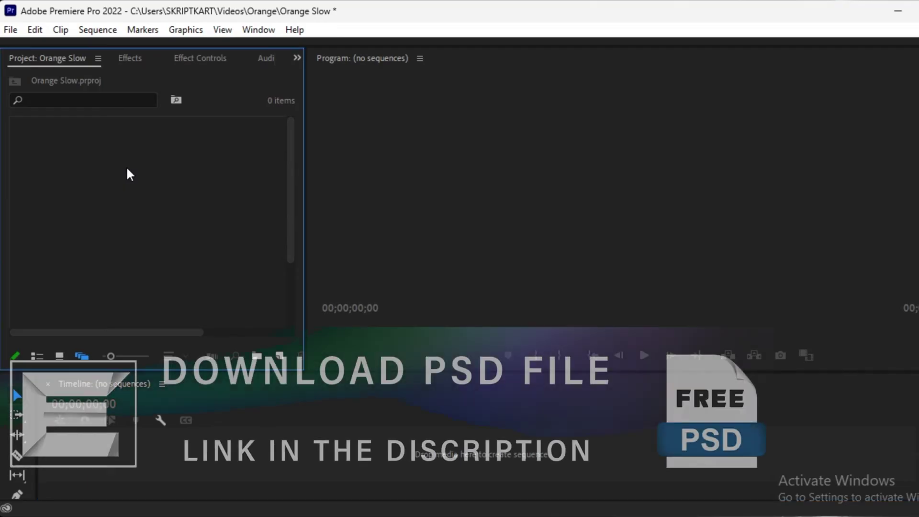
Step: Create Sequence 03 as a Custom-mode 1920×1080, 29.97 fps sequence
{"action": "right_click", "coordinate": [126, 169]}
{"action": "mouse_move", "coordinate": [197, 233]}
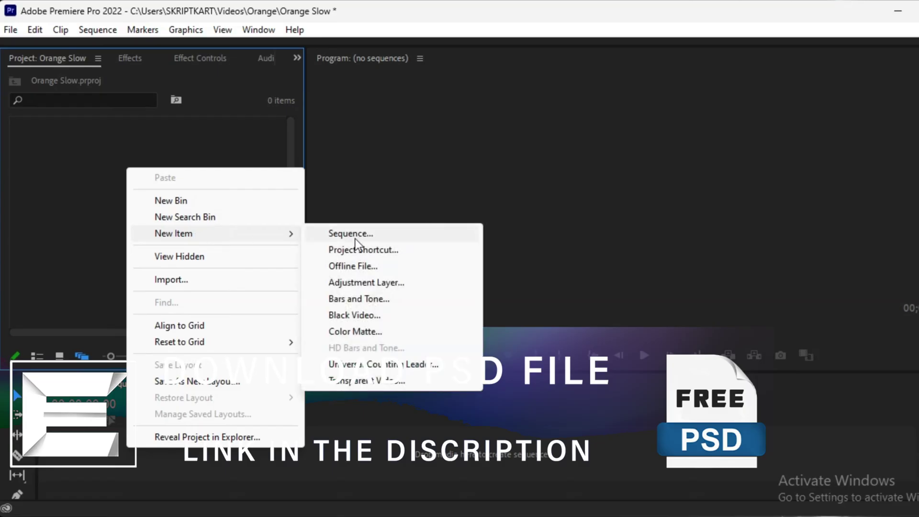
{"action": "left_click", "coordinate": [352, 236]}
{"action": "left_click", "coordinate": [339, 106]}
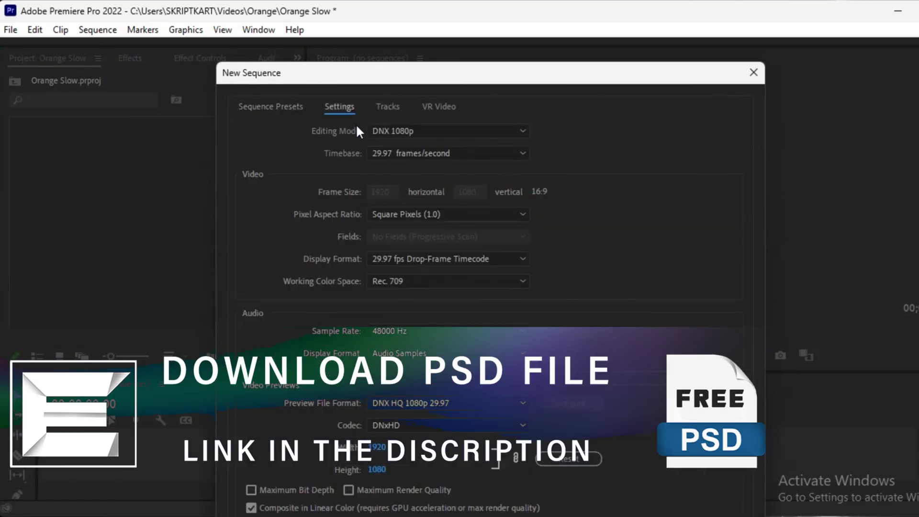
{"action": "left_click", "coordinate": [421, 130]}
{"action": "scroll", "coordinate": [424, 167], "scroll_direction": "up", "scroll_amount": 5}
{"action": "left_click", "coordinate": [422, 152]}
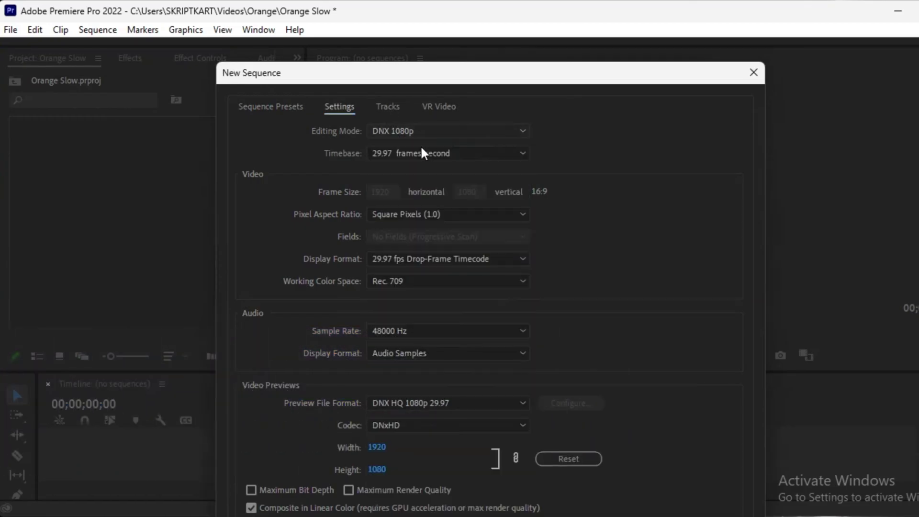
{"action": "left_click", "coordinate": [394, 190]}
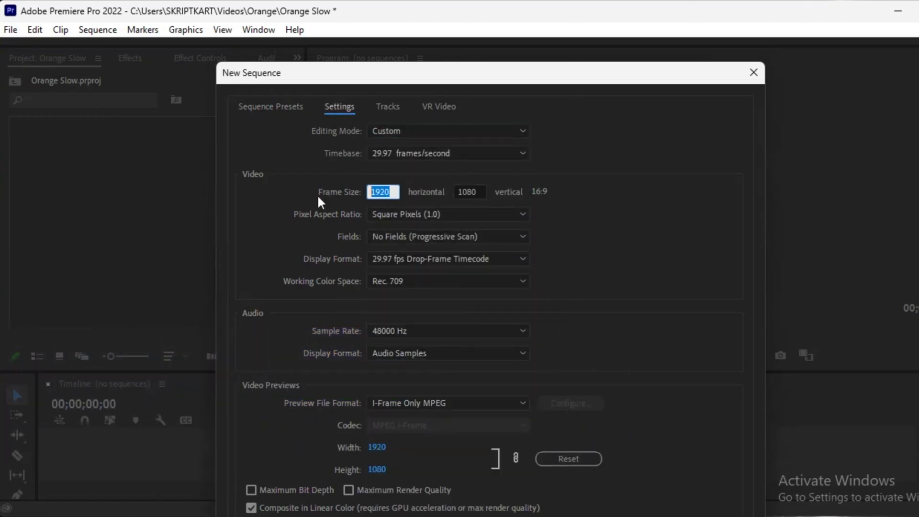
{"action": "left_click", "coordinate": [483, 191]}
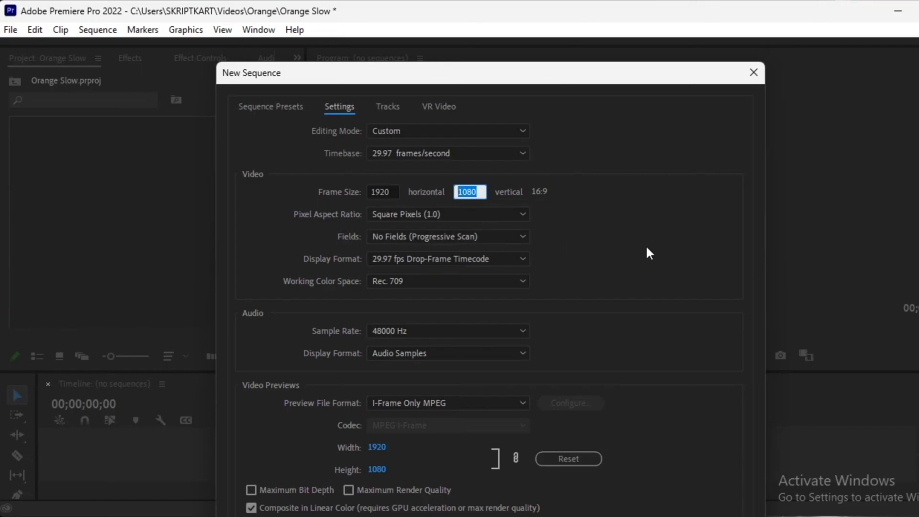
{"action": "key", "text": "Return"}
{"action": "left_click", "coordinate": [169, 208]}
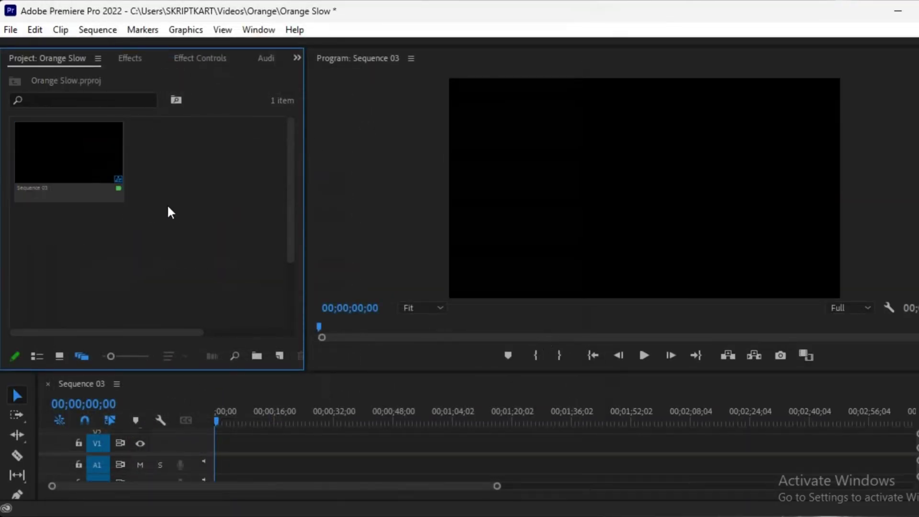
Step: Import Orange Main 2 as individual layers, plus the Water Splash 1 and 2 clips
{"action": "double_click", "coordinate": [168, 208]}
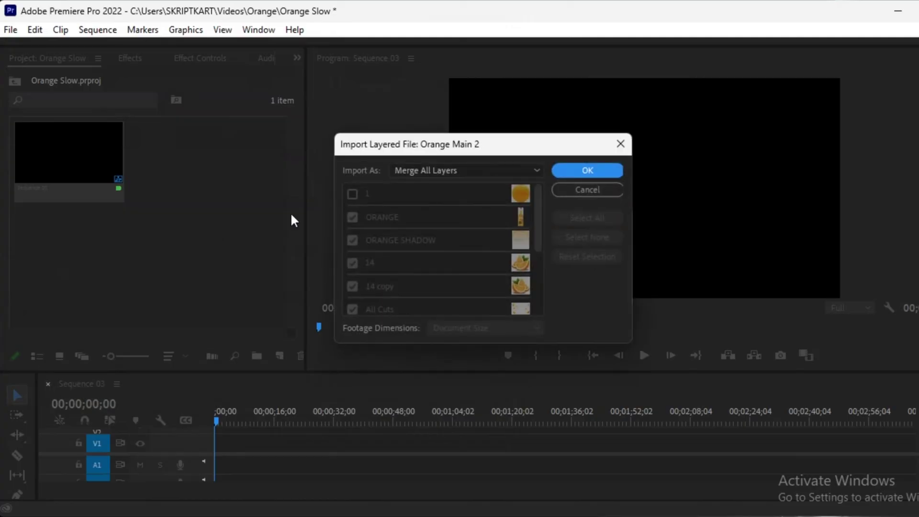
{"action": "left_click", "coordinate": [484, 169]}
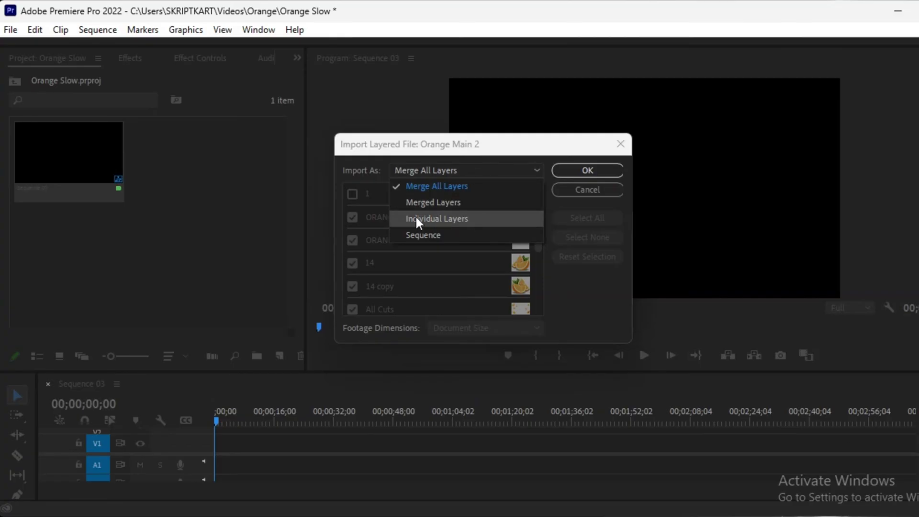
{"action": "left_click", "coordinate": [497, 219]}
{"action": "left_click", "coordinate": [582, 169]}
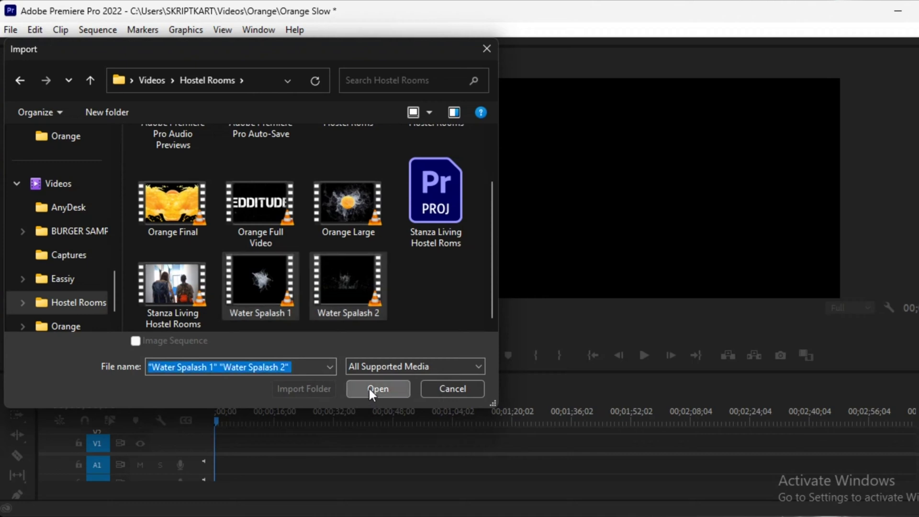
{"action": "left_click", "coordinate": [369, 388]}
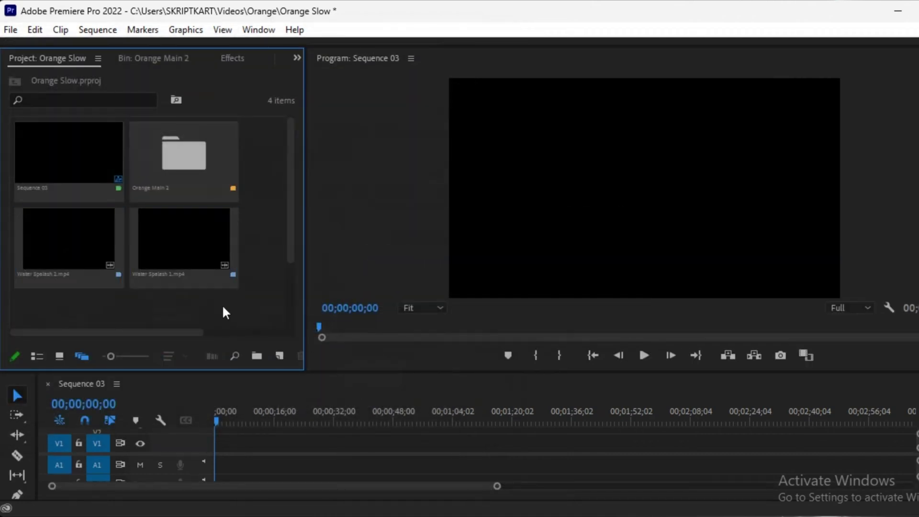
Step: Place 1.png from the Orange Main 2 bin at the start of track V1
{"action": "left_click", "coordinate": [171, 187]}
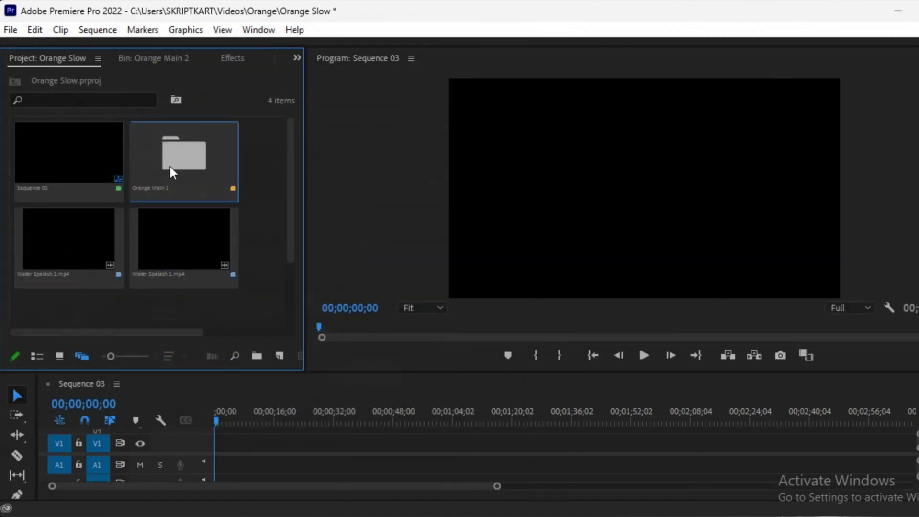
{"action": "double_click", "coordinate": [171, 167]}
{"action": "scroll", "coordinate": [171, 177], "scroll_direction": "down", "scroll_amount": 5}
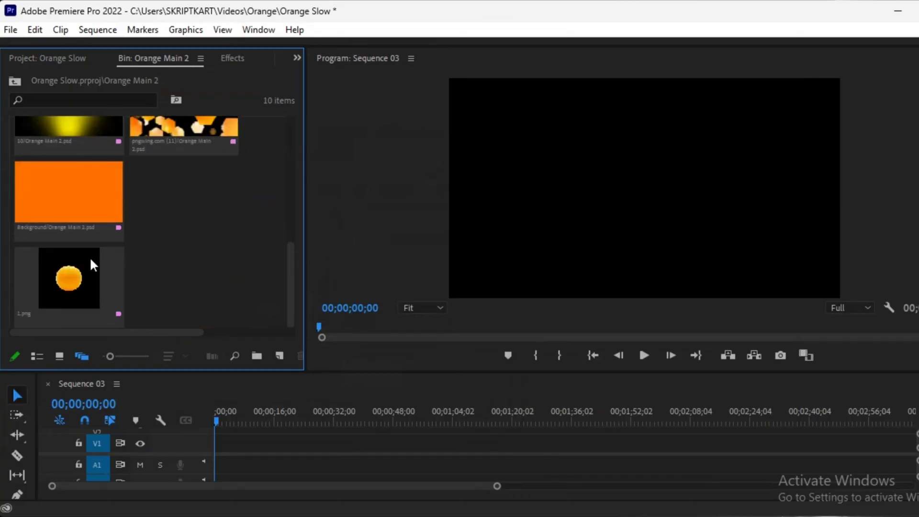
{"action": "left_click_drag", "start_coordinate": [77, 271], "coordinate": [229, 468]}
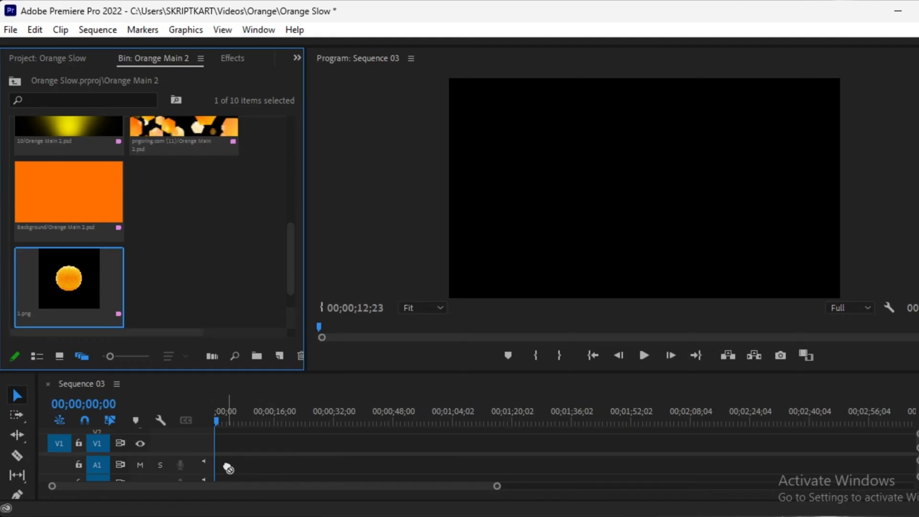
{"action": "left_click_drag", "start_coordinate": [228, 468], "coordinate": [230, 468]}
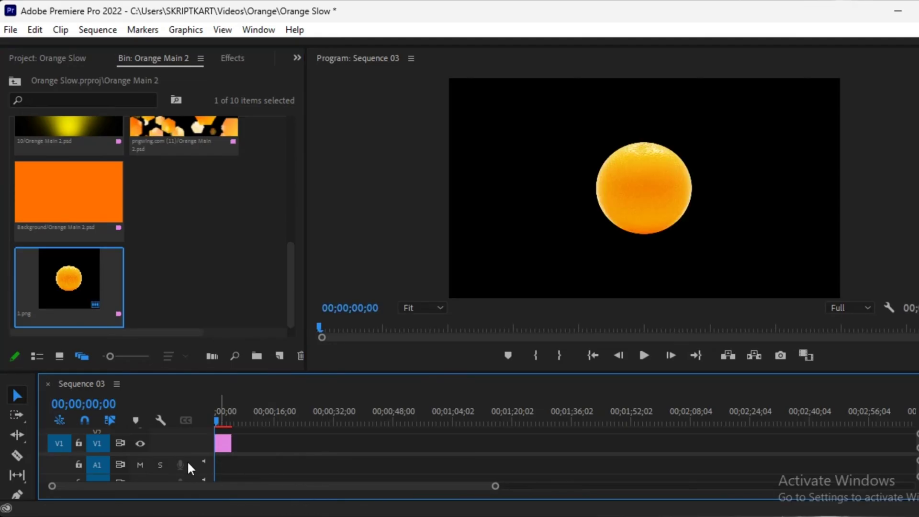
Step: Enlarge the timeline, trim 1.png to end at 00;00;05;06, and play it back
{"action": "left_click_drag", "start_coordinate": [188, 454], "coordinate": [190, 476]}
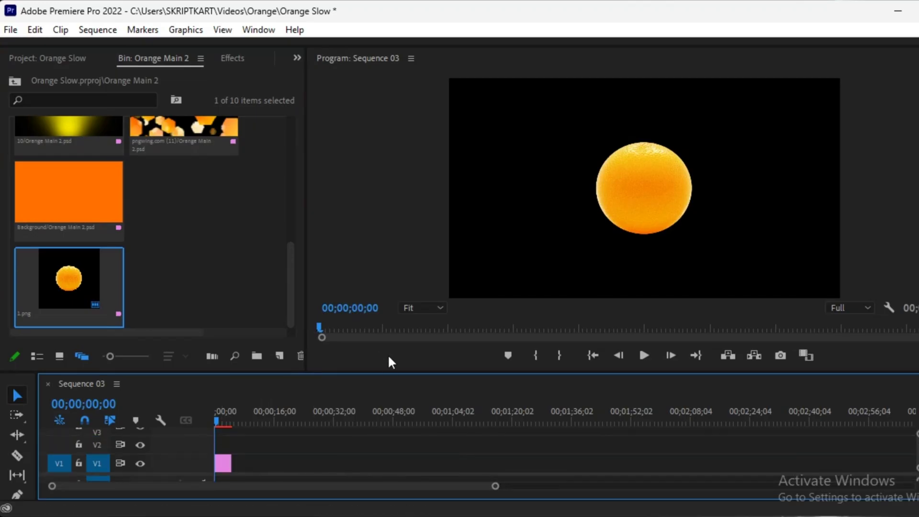
{"action": "left_click_drag", "start_coordinate": [386, 372], "coordinate": [389, 347]}
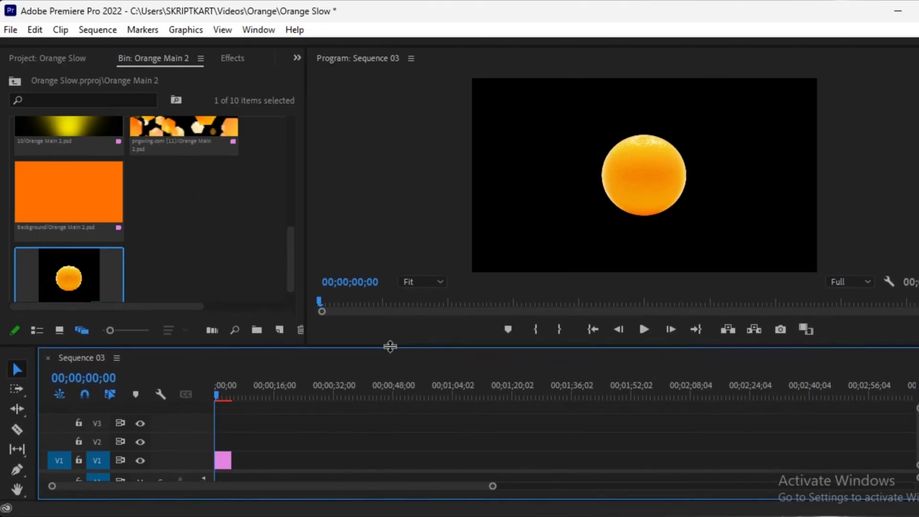
{"action": "left_click_drag", "start_coordinate": [231, 460], "coordinate": [310, 463]}
{"action": "key", "text": "space"}
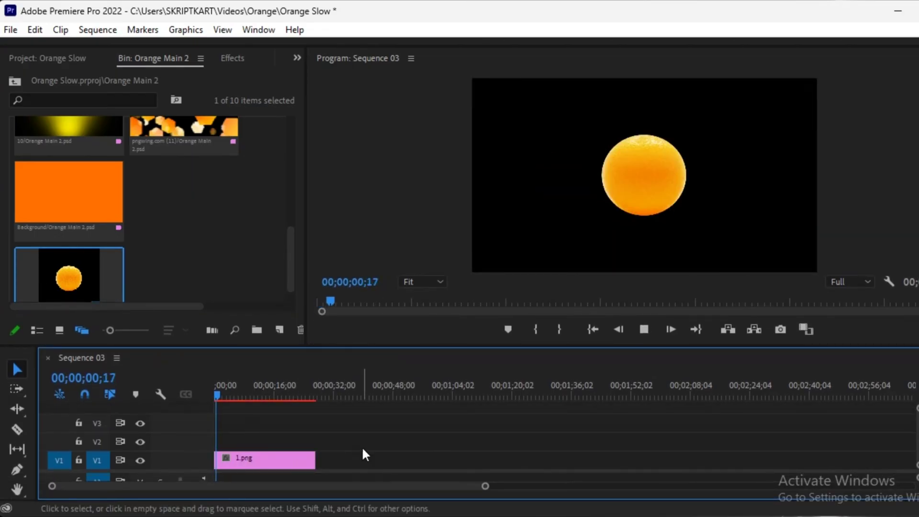
{"action": "left_click_drag", "start_coordinate": [223, 394], "coordinate": [234, 395]}
{"action": "left_click_drag", "start_coordinate": [216, 461], "coordinate": [251, 466]}
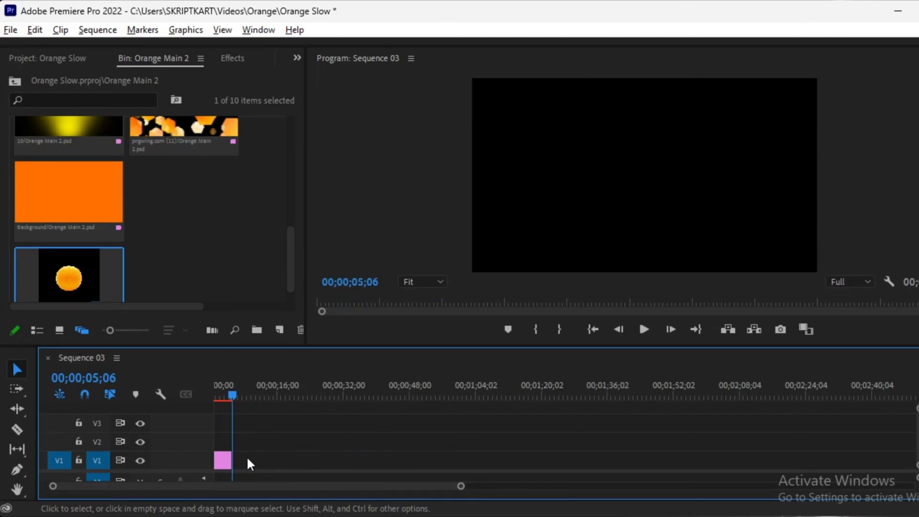
{"action": "scroll", "coordinate": [246, 455], "scroll_direction": "up", "scroll_amount": 5}
{"action": "key", "text": "space"}
{"action": "key", "text": "space"}
{"action": "left_click", "coordinate": [346, 462]}
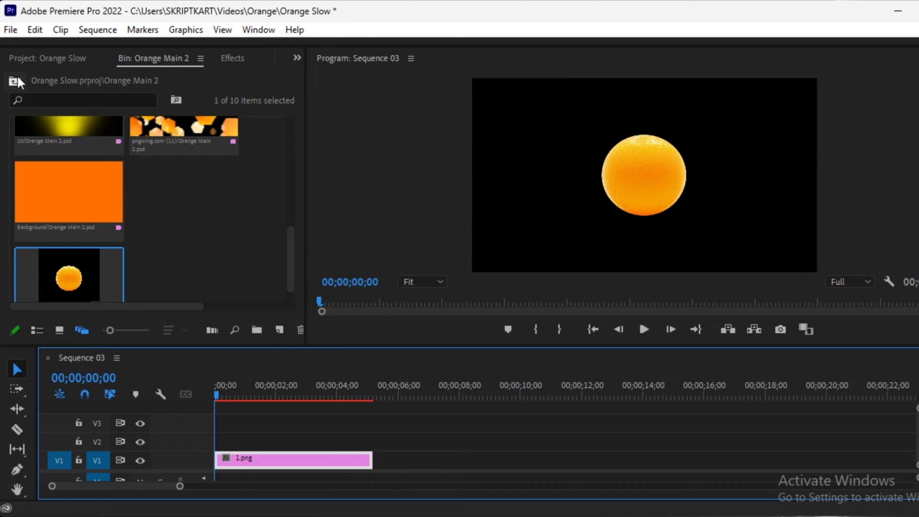
{"action": "left_click", "coordinate": [17, 80]}
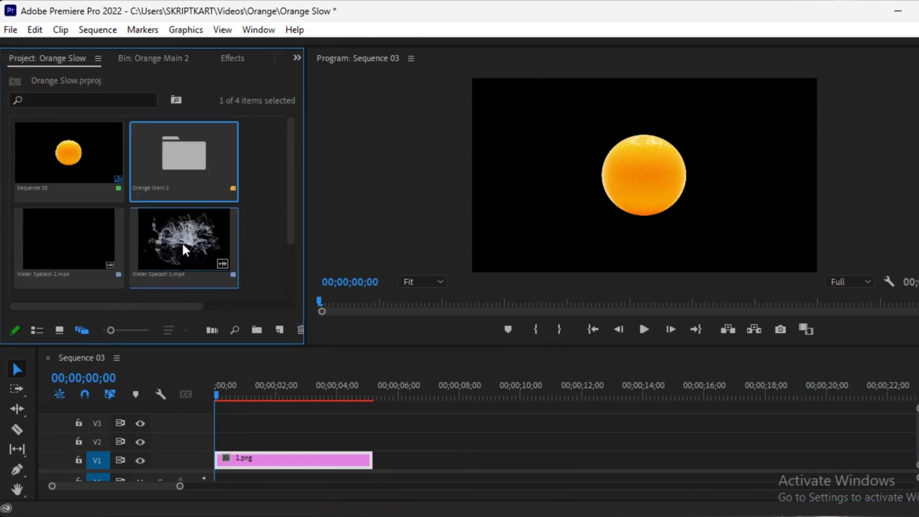
Step: Put Water Splash 1.mp4 on V2 just after 1.png, with its audio unlinked
{"action": "mouse_move", "coordinate": [183, 243]}
{"action": "left_mouse_down"}
{"action": "mouse_move", "coordinate": [410, 447]}
{"action": "mouse_move", "coordinate": [401, 458]}
{"action": "mouse_move", "coordinate": [401, 445]}
{"action": "mouse_move", "coordinate": [402, 461]}
{"action": "mouse_move", "coordinate": [402, 442]}
{"action": "left_mouse_up"}
{"action": "right_click", "coordinate": [428, 444]}
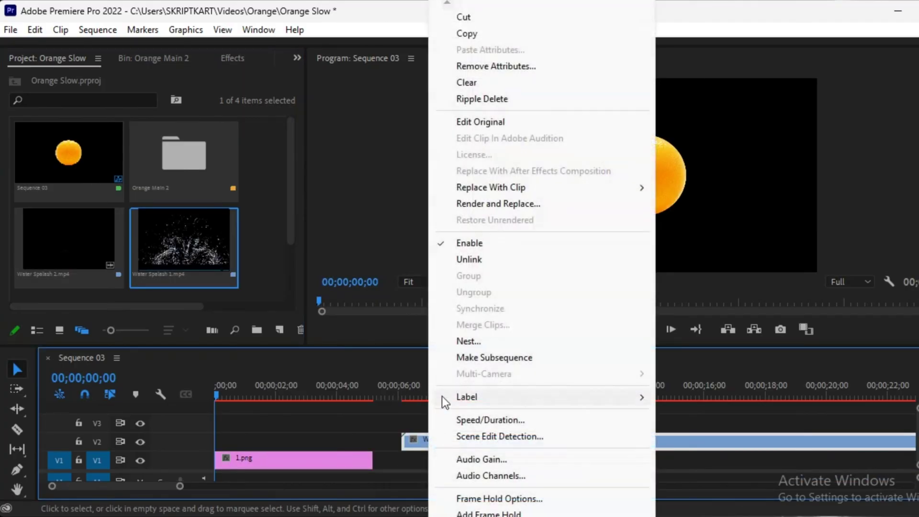
{"action": "left_click", "coordinate": [472, 259]}
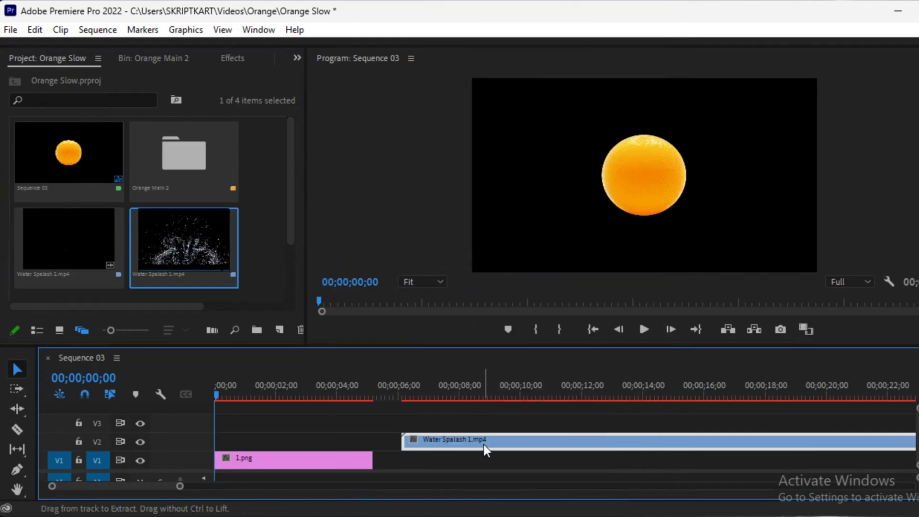
{"action": "mouse_move", "coordinate": [520, 442]}
{"action": "left_mouse_down"}
{"action": "mouse_move", "coordinate": [531, 426]}
{"action": "mouse_move", "coordinate": [529, 442]}
{"action": "left_mouse_up"}
{"action": "left_click", "coordinate": [350, 465]}
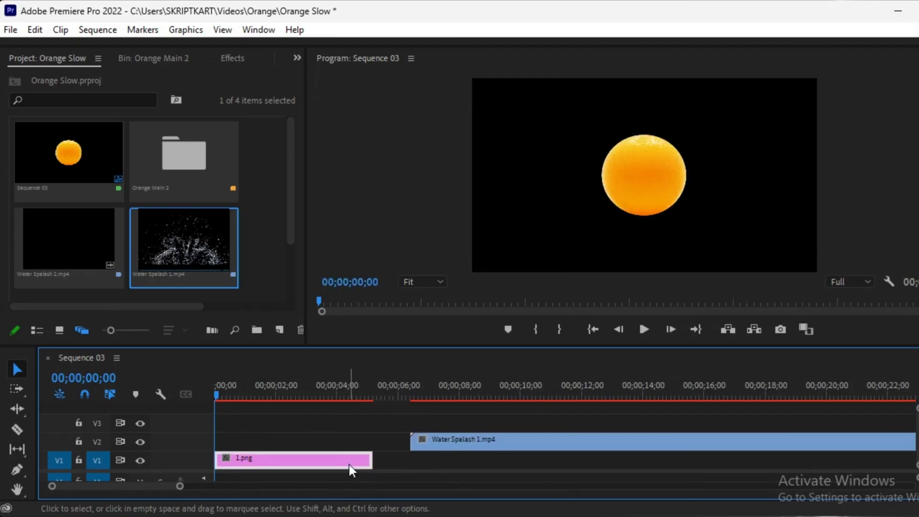
{"action": "left_click", "coordinate": [297, 65]}
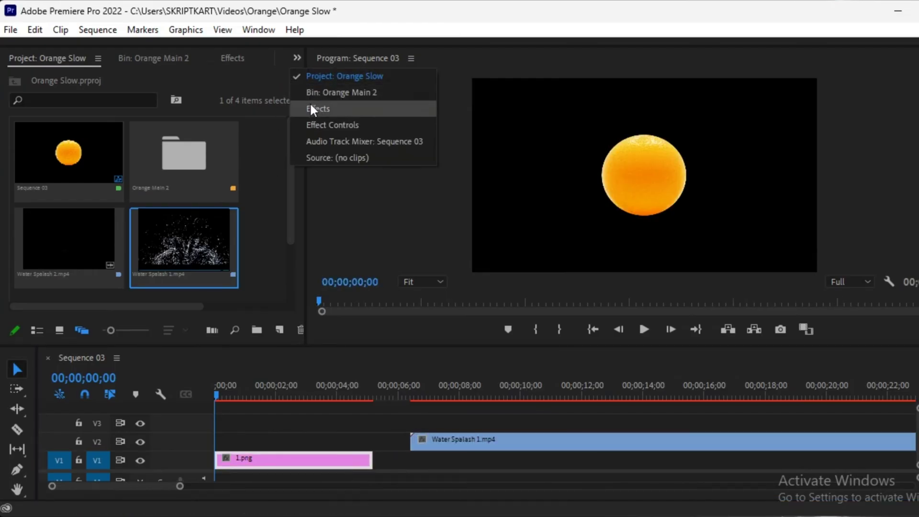
Step: Keyframe 1.png's Scale from a frame-filling close-up to 100% ten frames later
{"action": "left_click", "coordinate": [318, 128]}
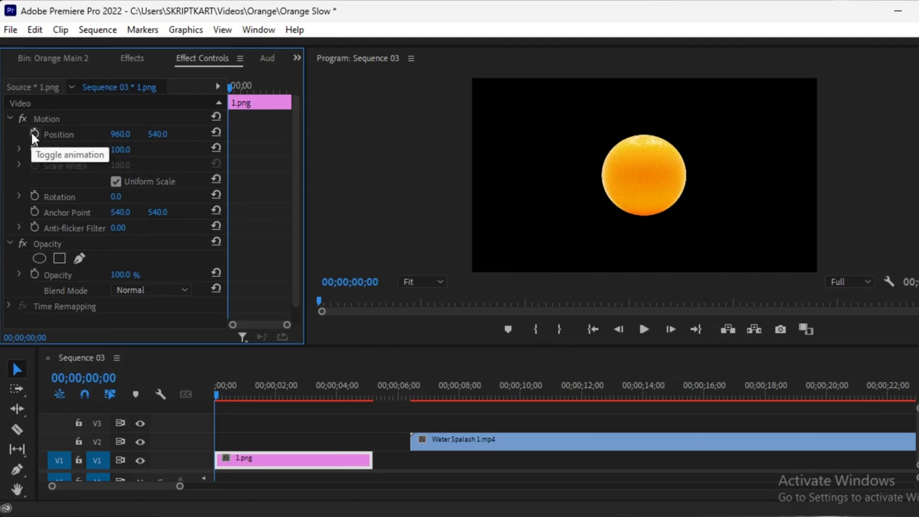
{"action": "left_click", "coordinate": [34, 150]}
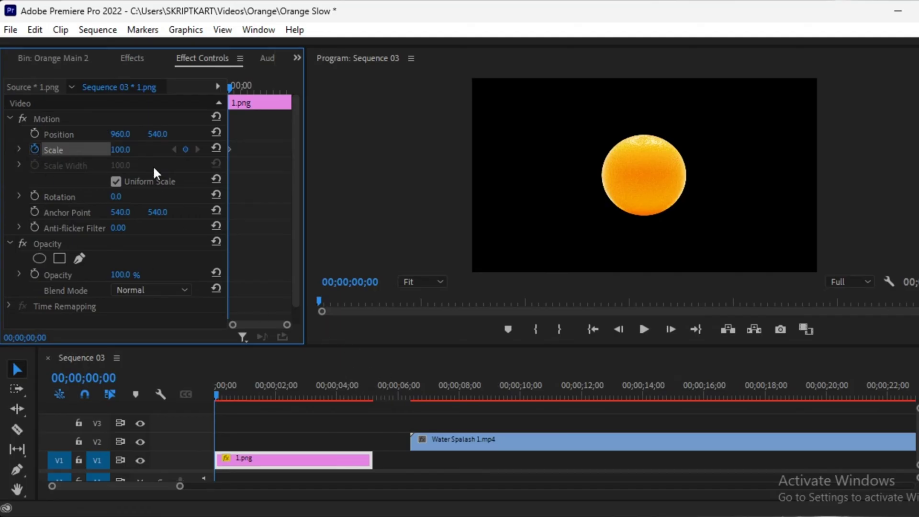
{"action": "left_click_drag", "start_coordinate": [120, 149], "coordinate": [225, 150]}
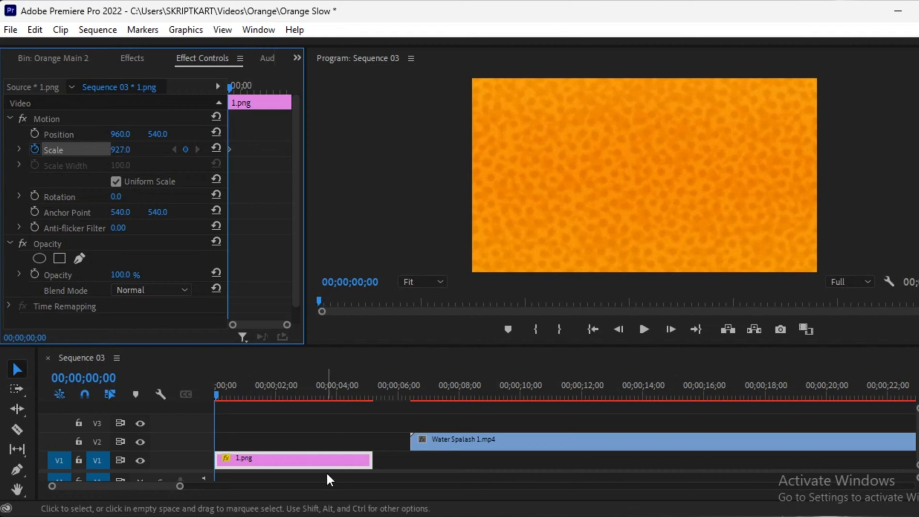
{"action": "left_click", "coordinate": [324, 456]}
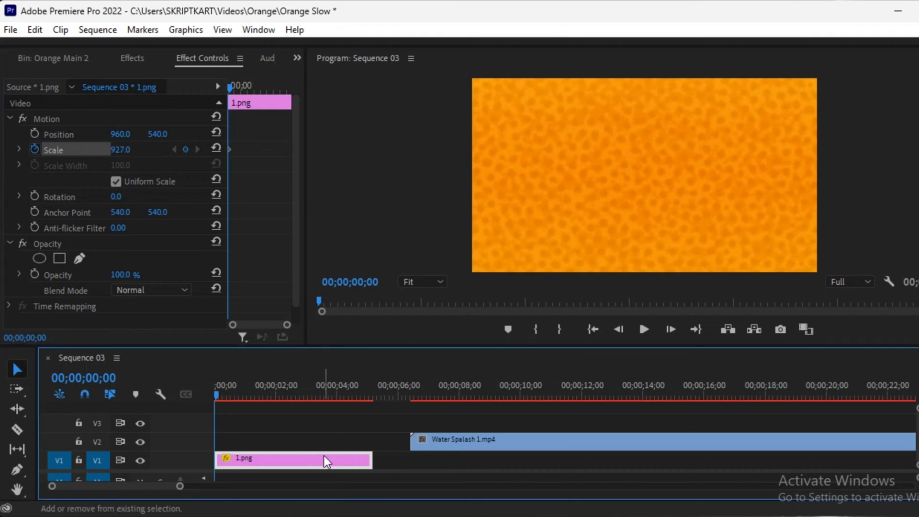
{"action": "key", "text": "shift+Right"}
{"action": "key", "text": "shift+Right"}
{"action": "key", "text": "shift+Right"}
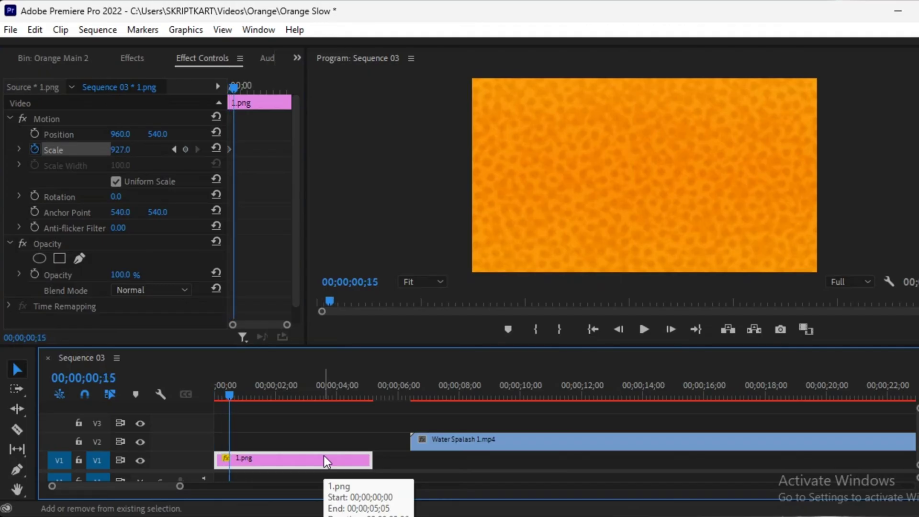
{"action": "left_click", "coordinate": [121, 151]}
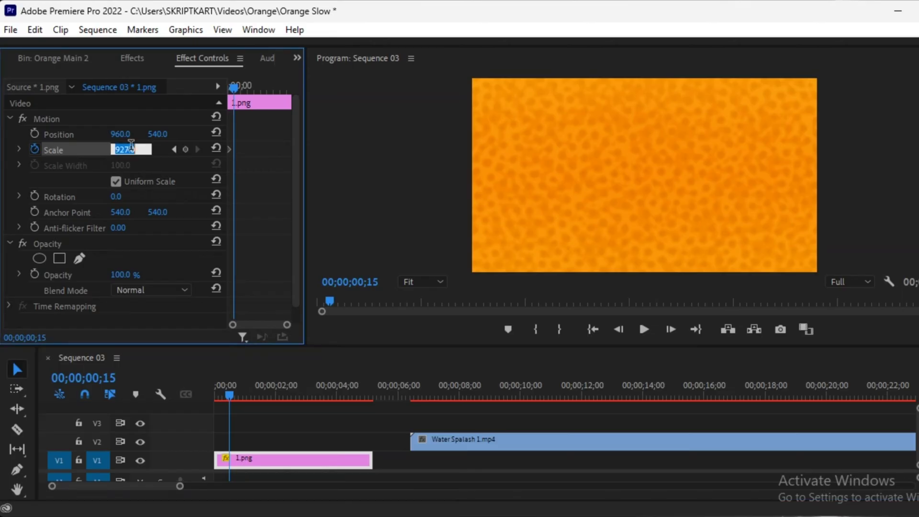
{"action": "type", "text": "100"}
{"action": "key", "text": "Return"}
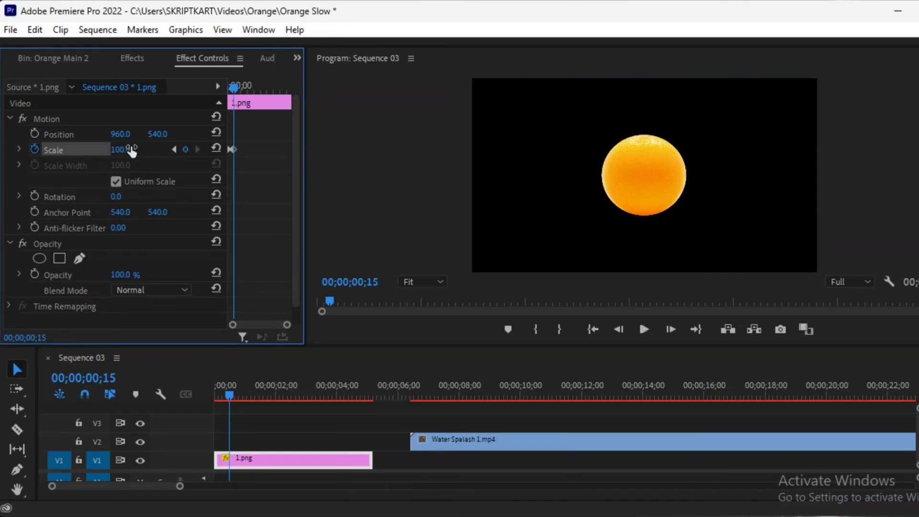
Step: Razor-cut 1.png at the playhead and preview the opening
{"action": "key", "text": "c"}
{"action": "left_click", "coordinate": [231, 460]}
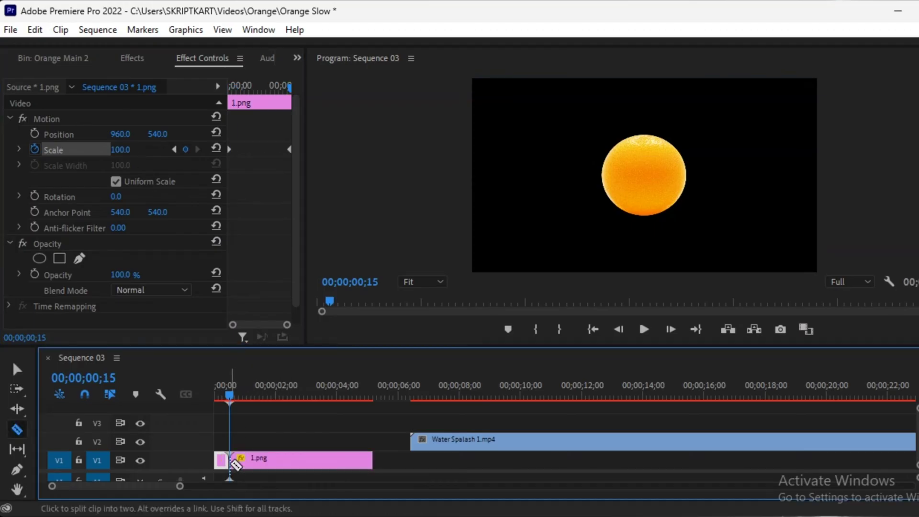
{"action": "left_click", "coordinate": [17, 369]}
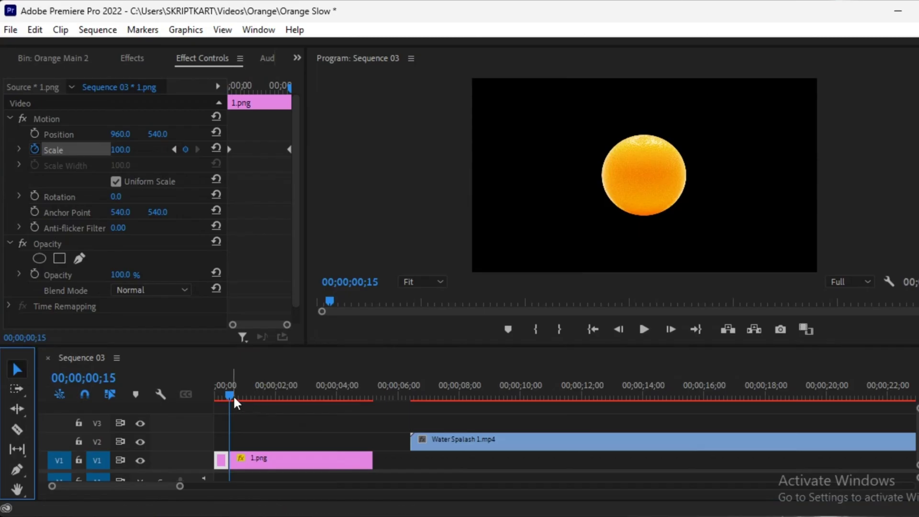
{"action": "left_click", "coordinate": [254, 464]}
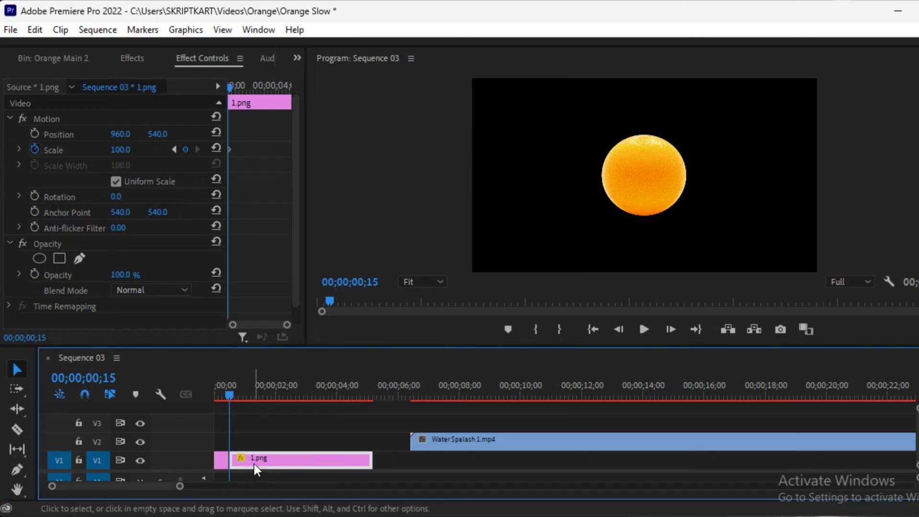
{"action": "left_click_drag", "start_coordinate": [261, 391], "coordinate": [215, 410]}
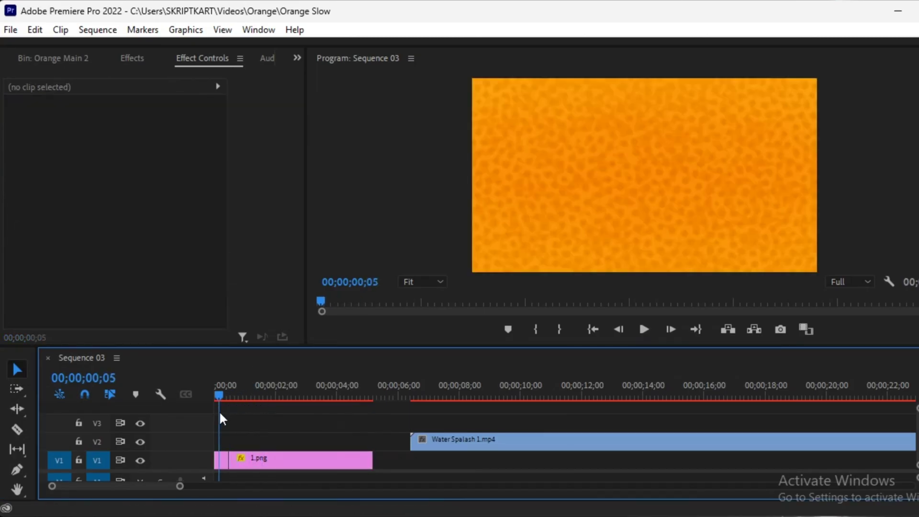
{"action": "key", "text": "space"}
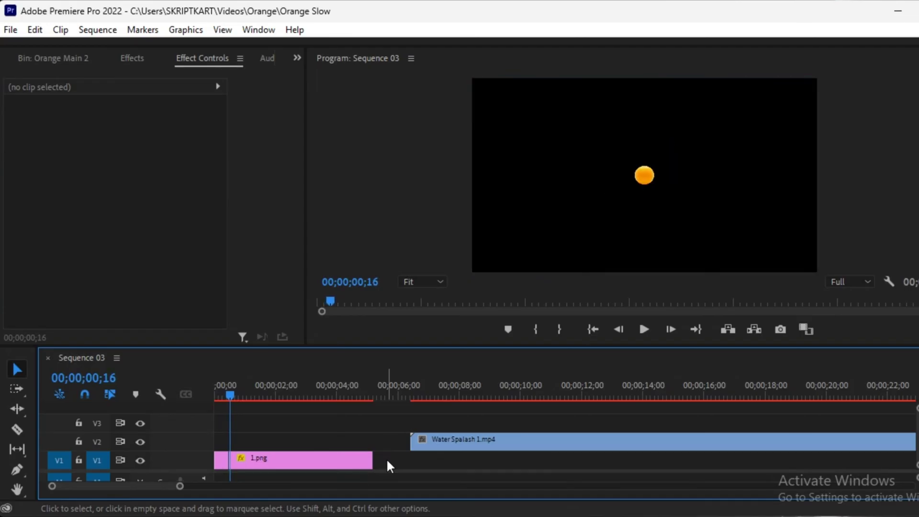
Step: Slide Water Splash 1.mp4 earlier on V2 so it starts near the beginning
{"action": "left_click", "coordinate": [360, 460]}
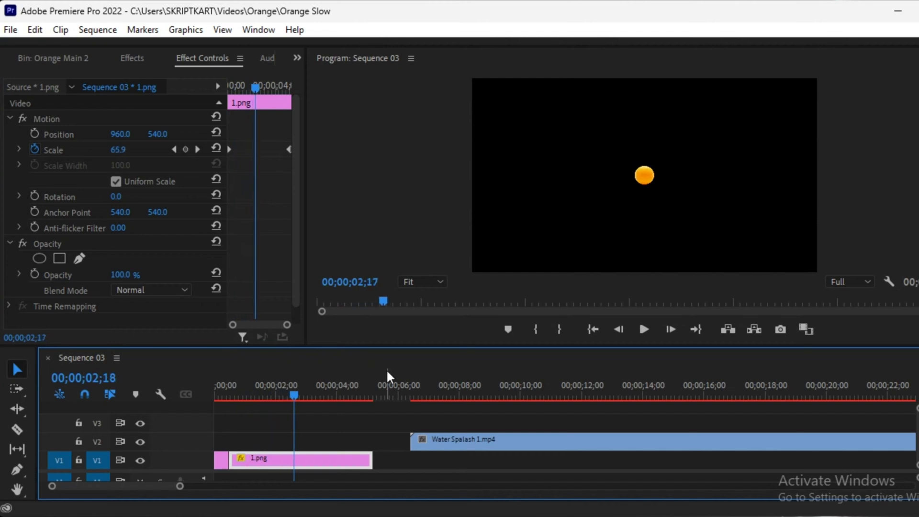
{"action": "left_click_drag", "start_coordinate": [336, 388], "coordinate": [371, 390]}
{"action": "mouse_move", "coordinate": [500, 443]}
{"action": "left_mouse_down"}
{"action": "mouse_move", "coordinate": [301, 450]}
{"action": "mouse_move", "coordinate": [288, 438]}
{"action": "left_mouse_up"}
{"action": "mouse_move", "coordinate": [271, 396]}
{"action": "left_mouse_down"}
{"action": "mouse_move", "coordinate": [235, 406]}
{"action": "mouse_move", "coordinate": [335, 406]}
{"action": "left_mouse_up"}
Step: Scale Water Splash 1.mp4 up to about 270% in the Program monitor and preview it
{"action": "left_click", "coordinate": [370, 441]}
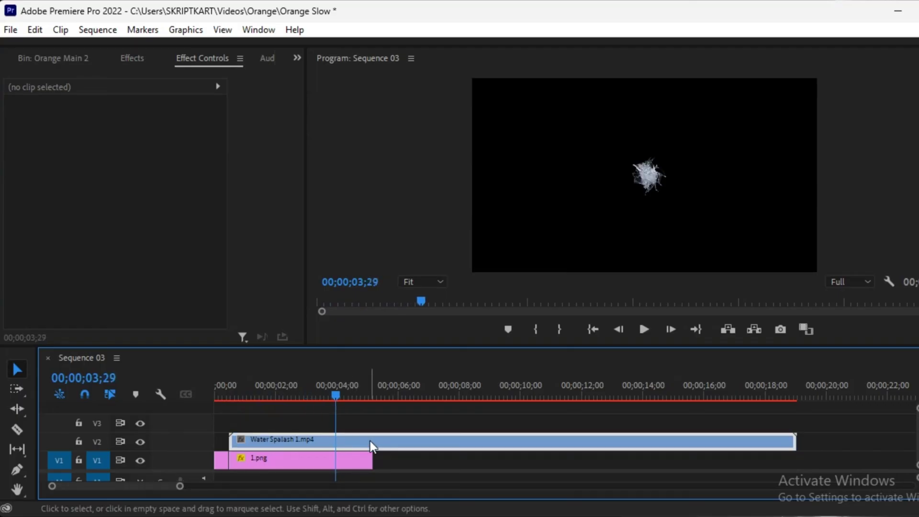
{"action": "left_click", "coordinate": [691, 167]}
{"action": "left_click_drag", "start_coordinate": [644, 219], "coordinate": [661, 291]}
{"action": "left_click_drag", "start_coordinate": [336, 399], "coordinate": [226, 415]}
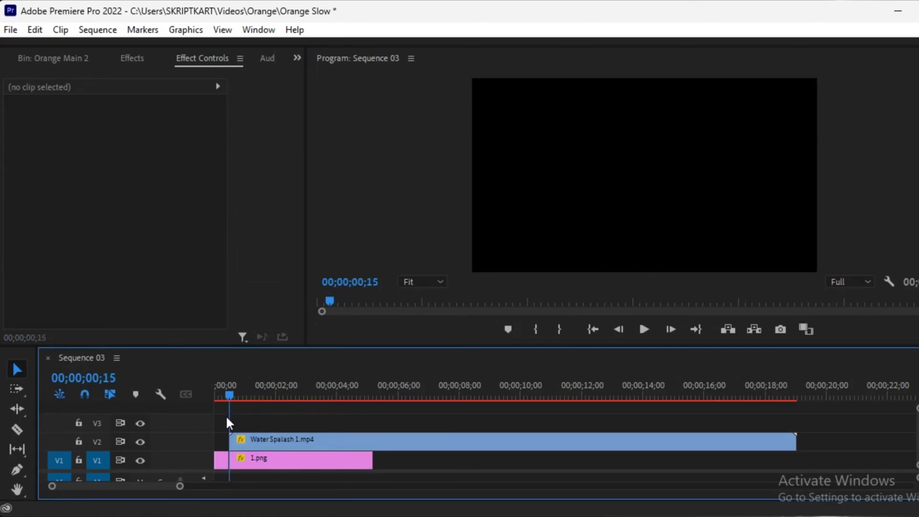
{"action": "key", "text": "space"}
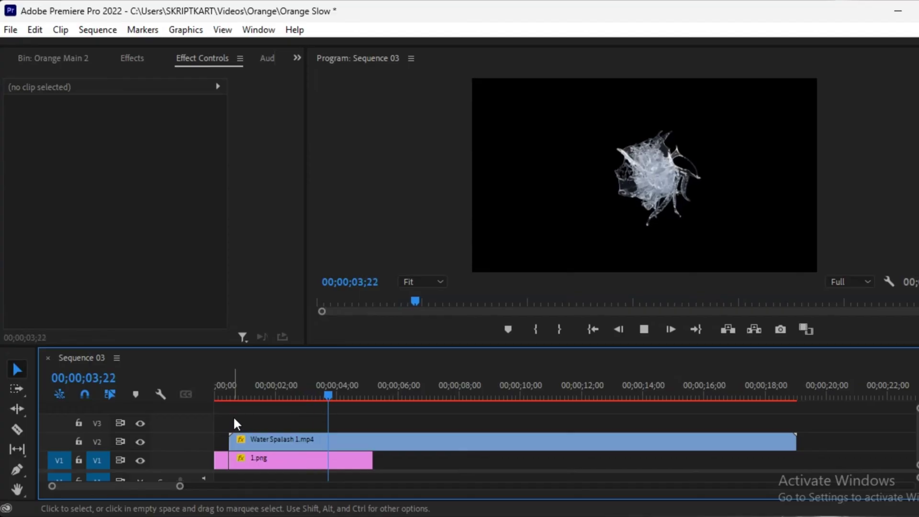
{"action": "left_click", "coordinate": [361, 393]}
Step: Trim the splash clip's start to around 3 seconds 23 frames
{"action": "left_click_drag", "start_coordinate": [361, 394], "coordinate": [328, 395]}
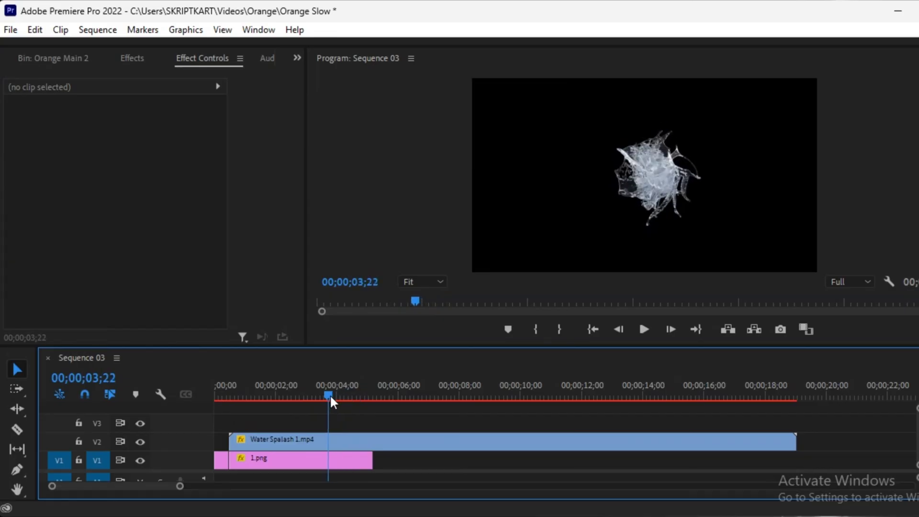
{"action": "mouse_move", "coordinate": [230, 441]}
{"action": "left_mouse_down"}
{"action": "mouse_move", "coordinate": [328, 441]}
{"action": "mouse_move", "coordinate": [259, 447]}
{"action": "left_mouse_up"}
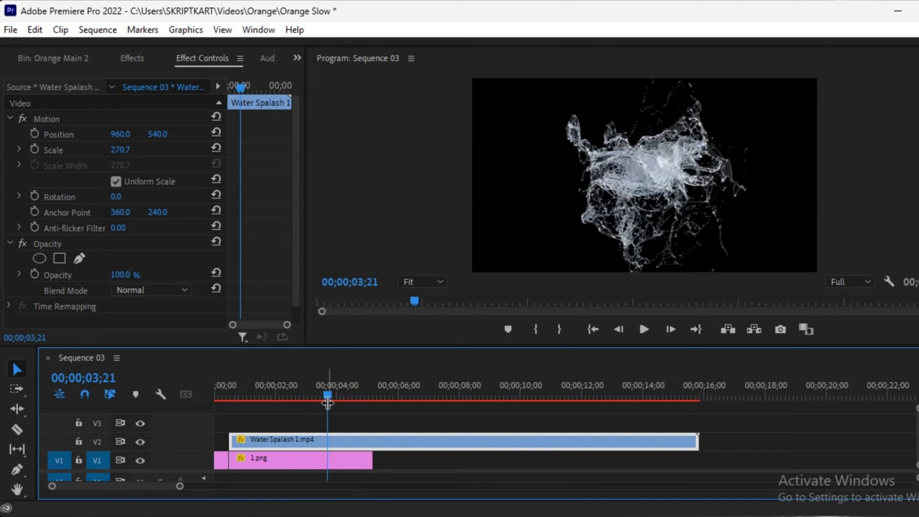
{"action": "mouse_move", "coordinate": [378, 414]}
{"action": "left_mouse_down"}
{"action": "mouse_move", "coordinate": [263, 466]}
{"action": "mouse_move", "coordinate": [278, 448]}
{"action": "left_mouse_up"}
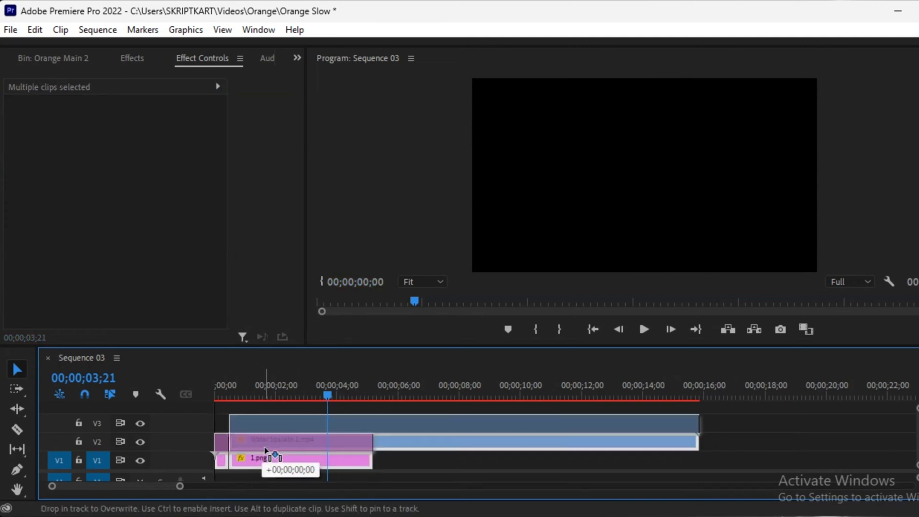
Step: Copy Water Splash to V1 and V3 around 1.png, set the V3 copy to 30% opacity, and preview
{"action": "left_click", "coordinate": [419, 462]}
{"action": "left_click_drag", "start_coordinate": [389, 421], "coordinate": [385, 460]}
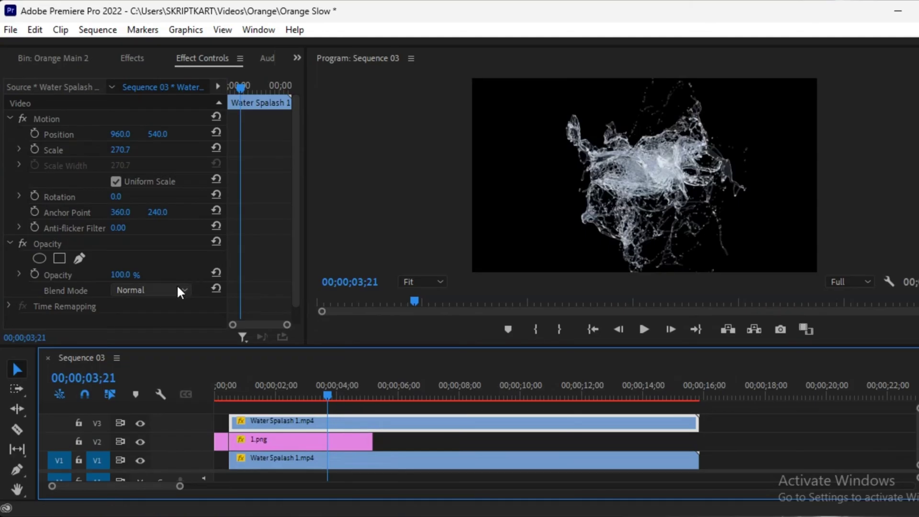
{"action": "left_click", "coordinate": [125, 274]}
{"action": "type", "text": "30"}
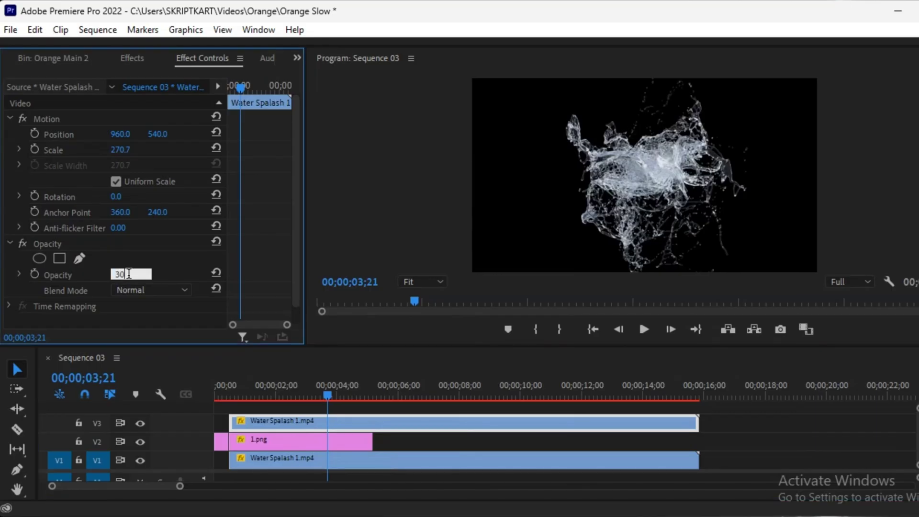
{"action": "key", "text": "Return"}
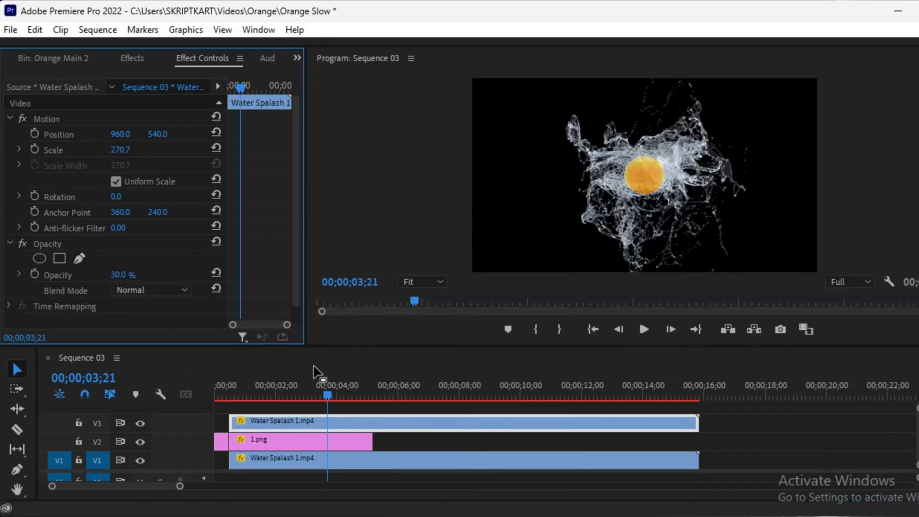
{"action": "left_click", "coordinate": [322, 396]}
{"action": "left_click_drag", "start_coordinate": [318, 399], "coordinate": [221, 405]}
{"action": "key", "text": "space"}
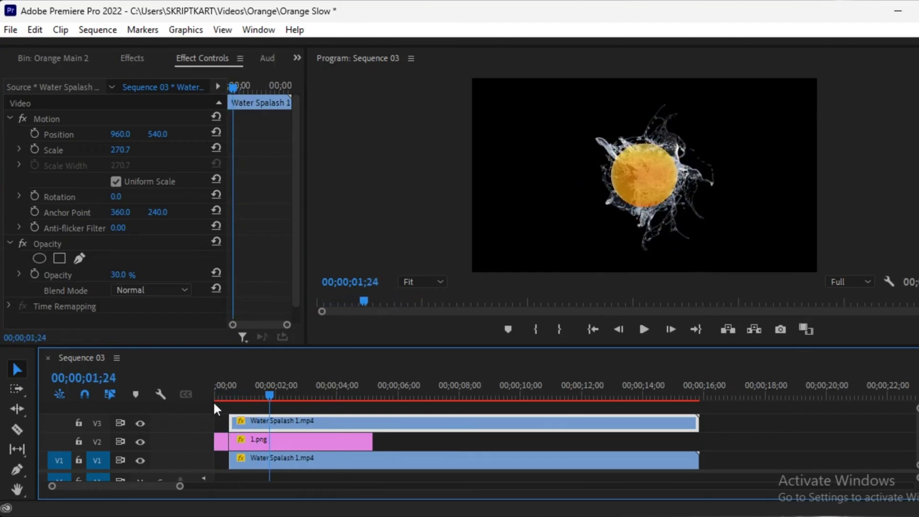
{"action": "left_click_drag", "start_coordinate": [272, 398], "coordinate": [140, 398]}
{"action": "key", "text": "space"}
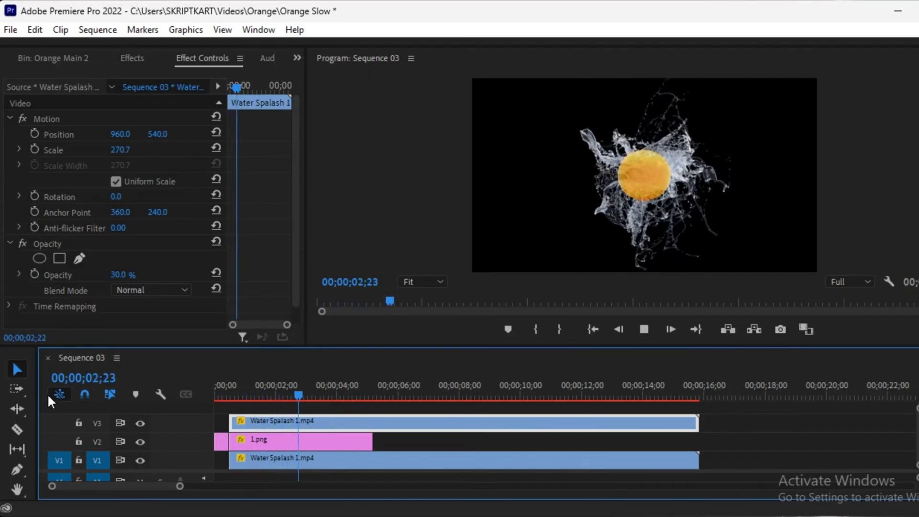
{"action": "key", "text": "space"}
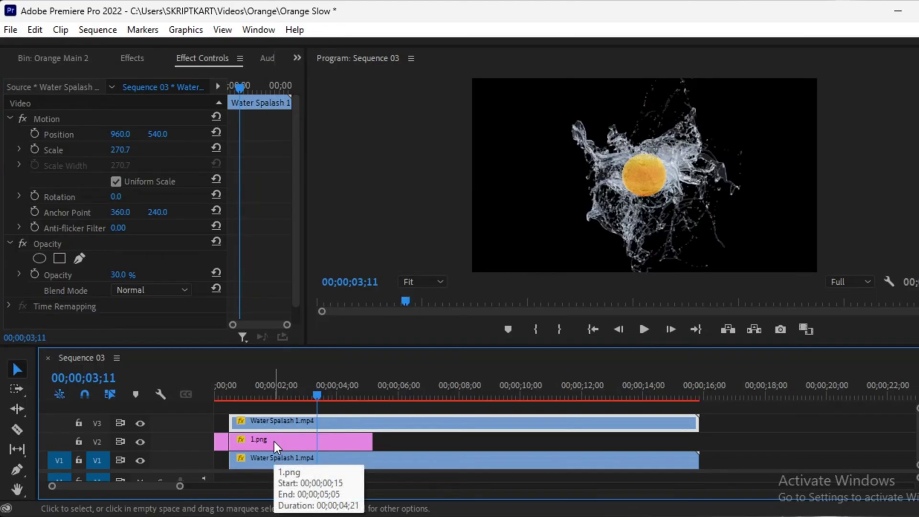
Step: Trim the V3 splash to start at 1 second 4 frames
{"action": "left_click_drag", "start_coordinate": [319, 398], "coordinate": [249, 397]}
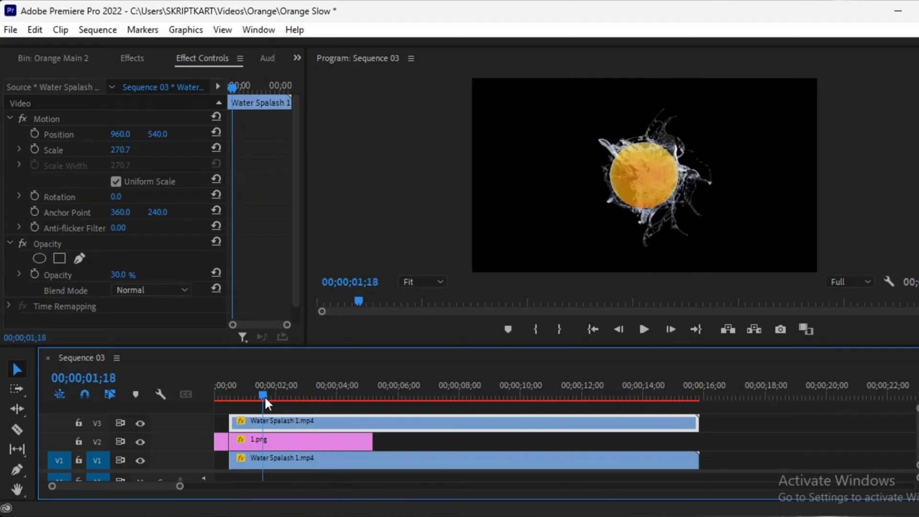
{"action": "mouse_move", "coordinate": [235, 427]}
{"action": "left_mouse_down"}
{"action": "mouse_move", "coordinate": [249, 423]}
{"action": "mouse_move", "coordinate": [77, 396]}
{"action": "left_mouse_up"}
{"action": "right_click", "coordinate": [250, 421]}
Step: Add a Cross Dissolve at the V3 splash's start and play it back
{"action": "left_click", "coordinate": [284, 400]}
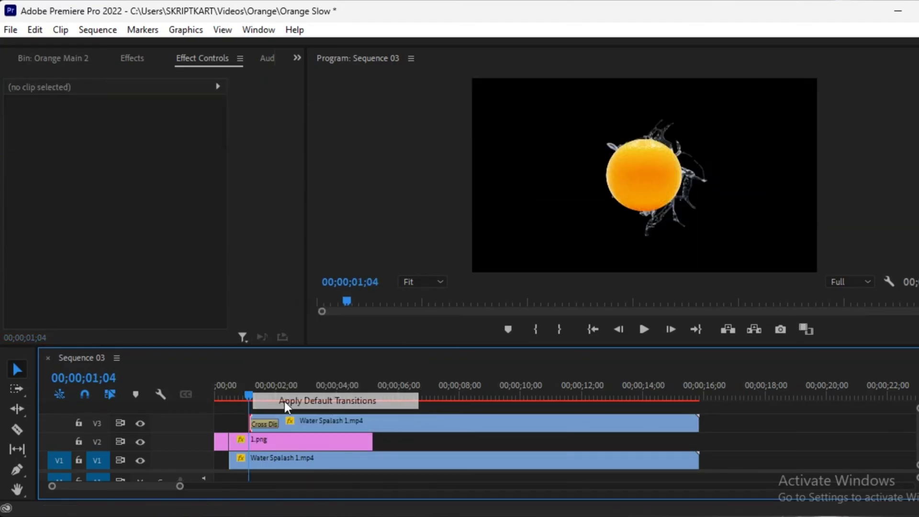
{"action": "key", "text": "space"}
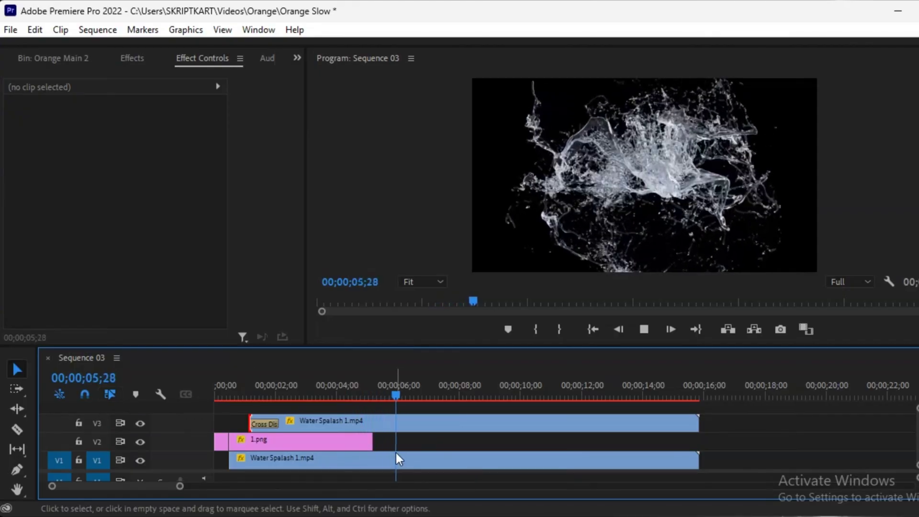
{"action": "left_click_drag", "start_coordinate": [412, 393], "coordinate": [159, 389]}
{"action": "key", "text": "space"}
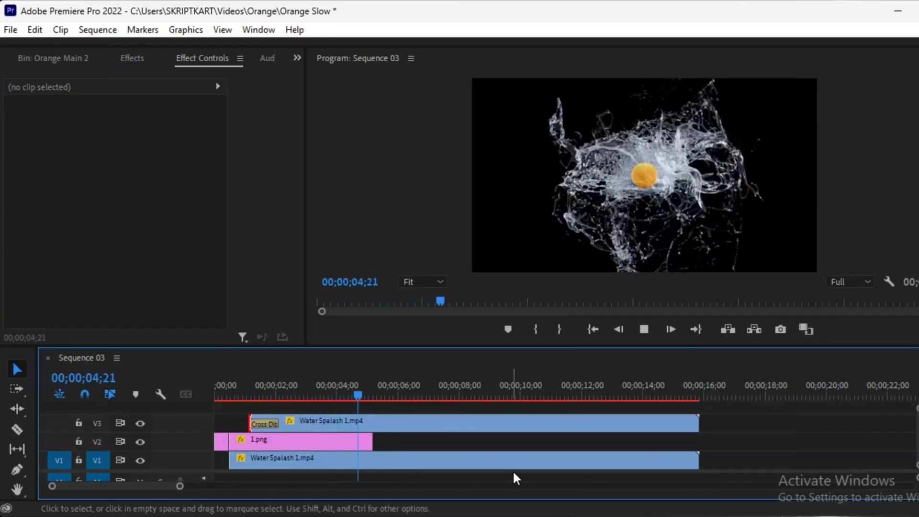
Step: Make 1.png and both Water Splash clips end at 00;00;05;13
{"action": "key", "text": "space"}
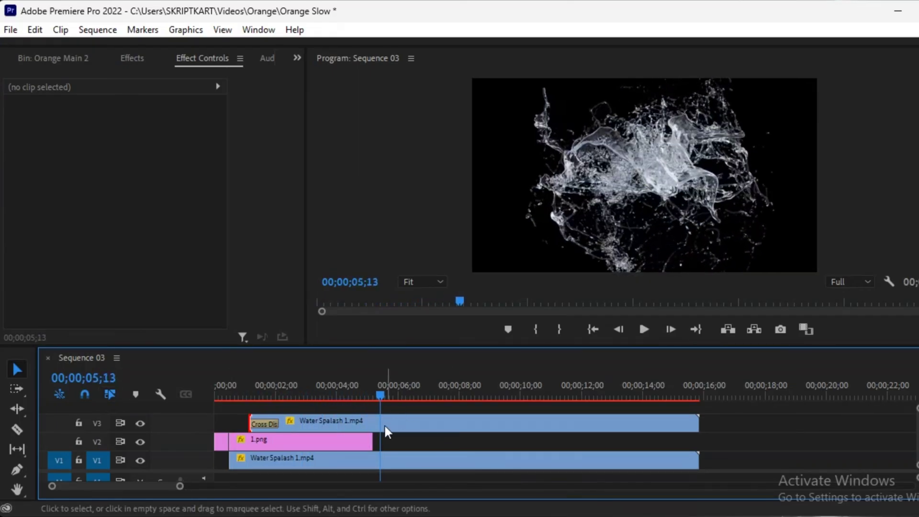
{"action": "left_click_drag", "start_coordinate": [371, 442], "coordinate": [378, 441]}
{"action": "mouse_move", "coordinate": [739, 418]}
{"action": "left_mouse_down"}
{"action": "mouse_move", "coordinate": [688, 451]}
{"action": "mouse_move", "coordinate": [386, 425]}
{"action": "left_mouse_up"}
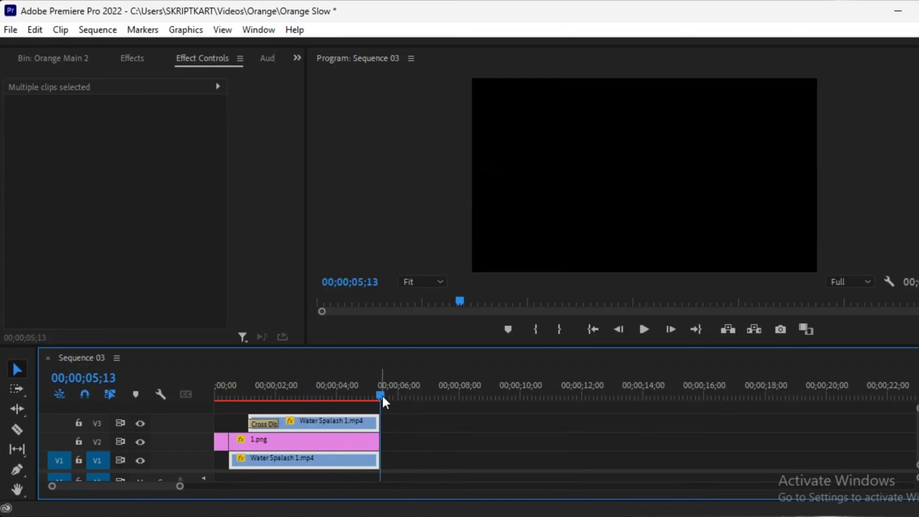
Step: Play the edit back from the sequence start to review it
{"action": "left_click_drag", "start_coordinate": [380, 395], "coordinate": [200, 401]}
{"action": "key", "text": "space"}
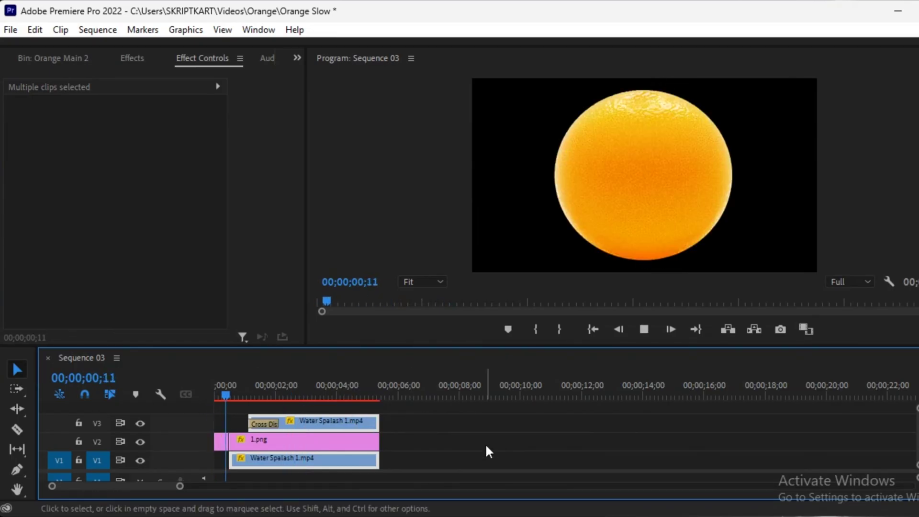
{"action": "key", "text": "End"}
{"action": "left_click_drag", "start_coordinate": [381, 395], "coordinate": [205, 400]}
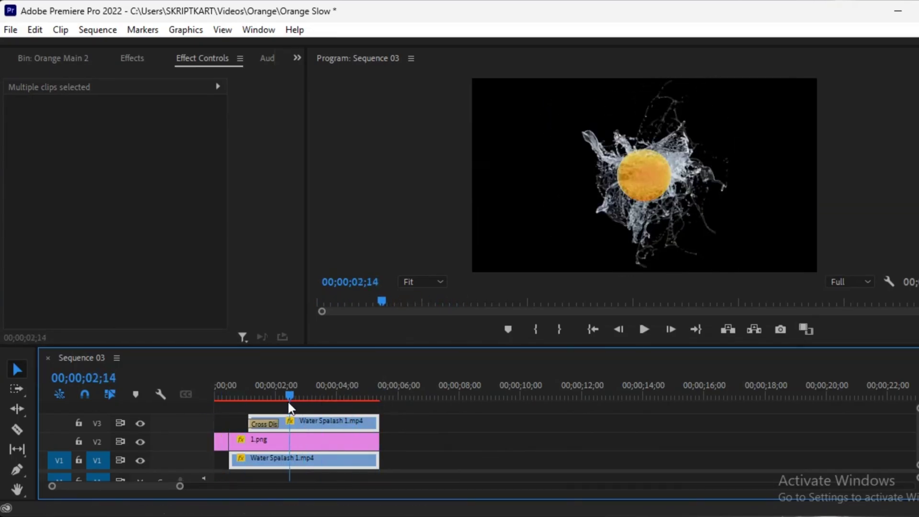
{"action": "key", "text": "space"}
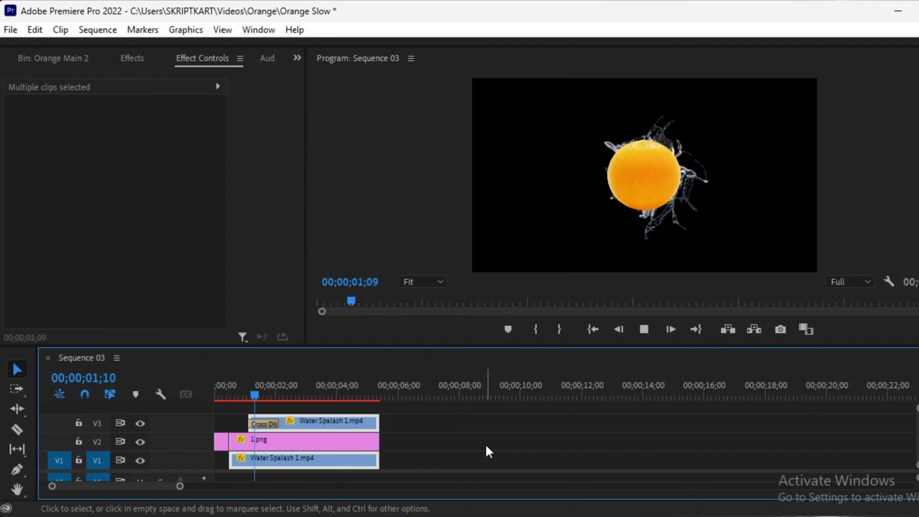
{"action": "key", "text": "space"}
Step: Trim the V3 splash copy's start a few frames later and replay the splash
{"action": "left_click_drag", "start_coordinate": [250, 423], "coordinate": [259, 424]}
{"action": "left_click", "coordinate": [239, 423]}
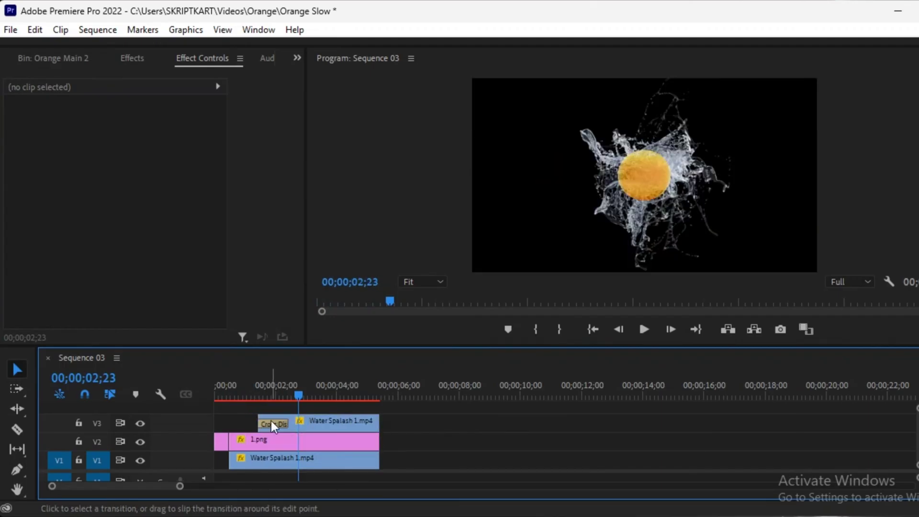
{"action": "left_click_drag", "start_coordinate": [299, 392], "coordinate": [177, 407]}
{"action": "key", "text": "space"}
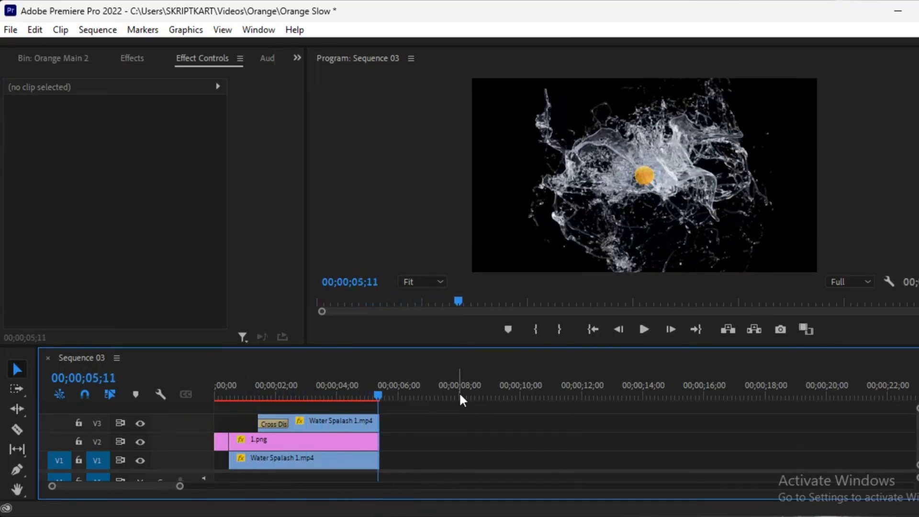
{"action": "key", "text": "Right"}
{"action": "key", "text": "Right"}
{"action": "key", "text": "Right"}
{"action": "left_click", "coordinate": [295, 58]}
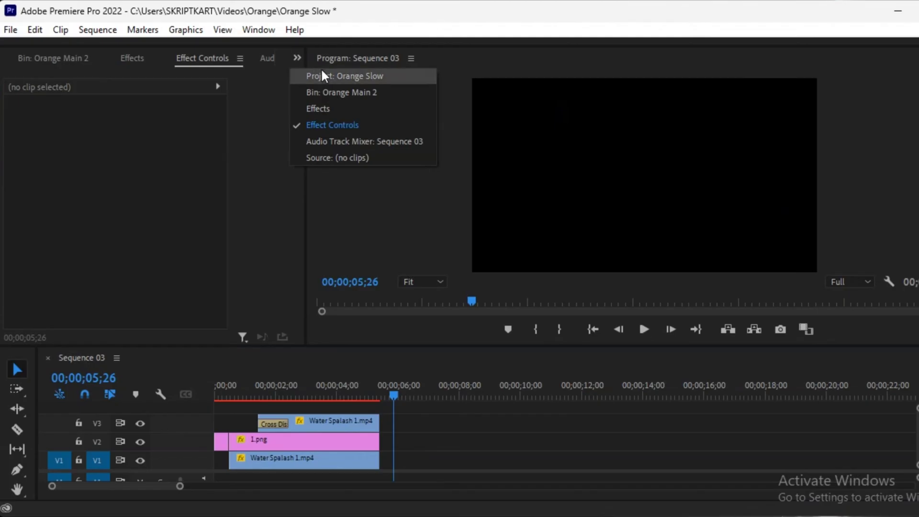
Step: Place Water Spalash 2.mp4 on V1 at about 8 seconds and delete its audio
{"action": "left_click", "coordinate": [320, 63]}
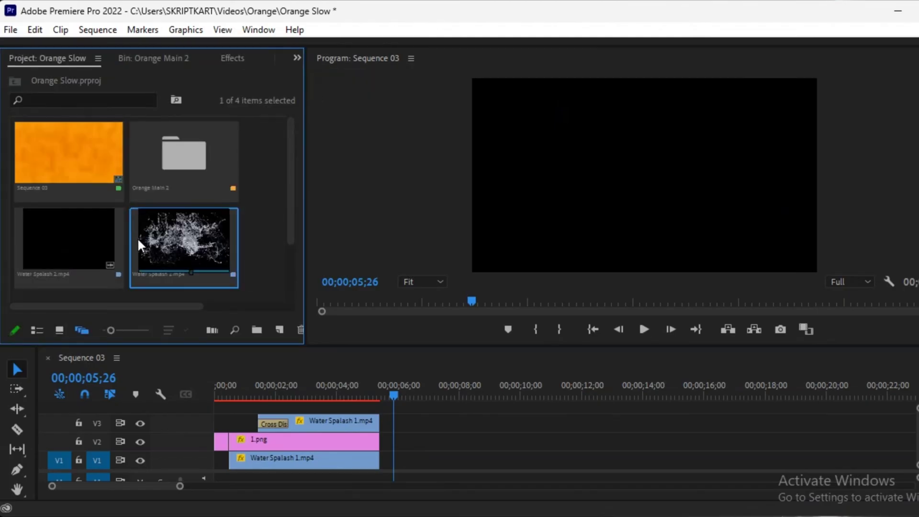
{"action": "left_click_drag", "start_coordinate": [95, 248], "coordinate": [442, 449]}
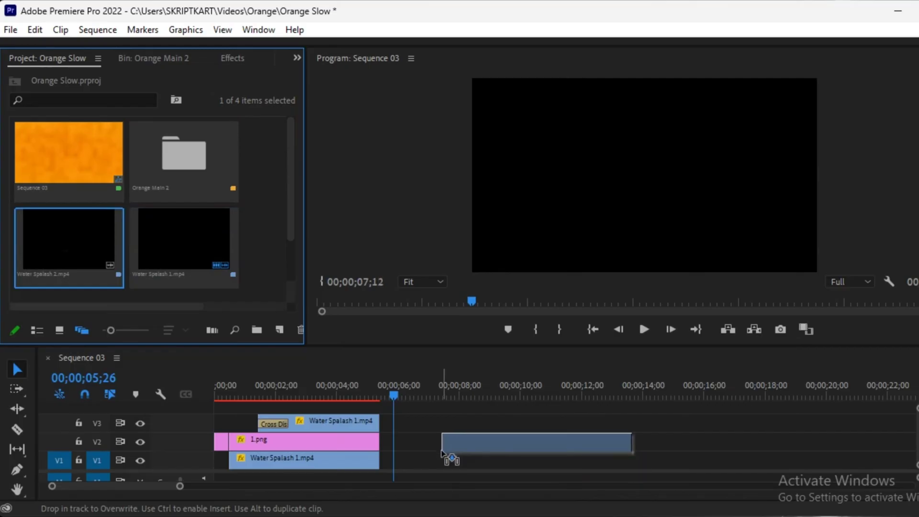
{"action": "left_click_drag", "start_coordinate": [441, 450], "coordinate": [468, 466]}
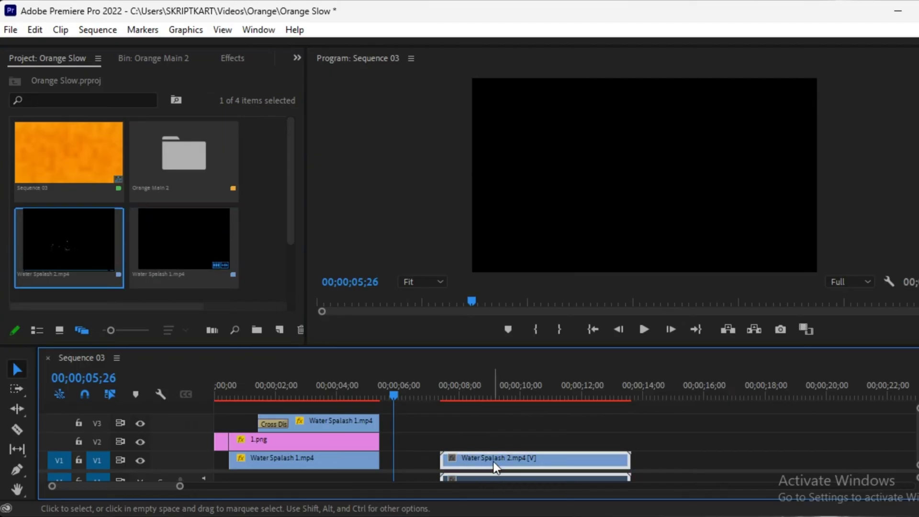
{"action": "right_click", "coordinate": [493, 462]}
{"action": "left_click", "coordinate": [547, 262]}
{"action": "left_click", "coordinate": [518, 476]}
{"action": "key", "text": "Delete"}
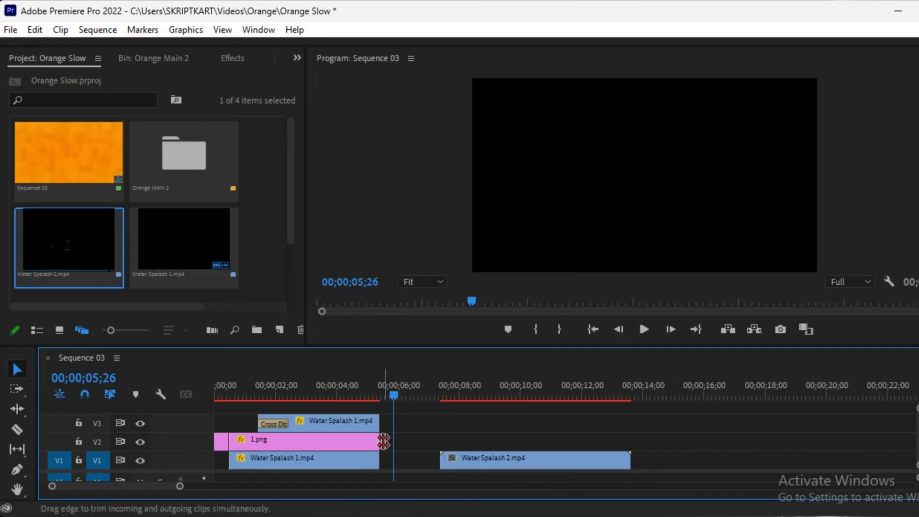
Step: Add ORANGE SHADOW on V2 and the ORANGE bottle on V3 near 8 seconds
{"action": "double_click", "coordinate": [198, 172]}
{"action": "scroll", "coordinate": [181, 196], "scroll_direction": "up", "scroll_amount": 3}
{"action": "scroll", "coordinate": [181, 196], "scroll_direction": "up", "scroll_amount": 2}
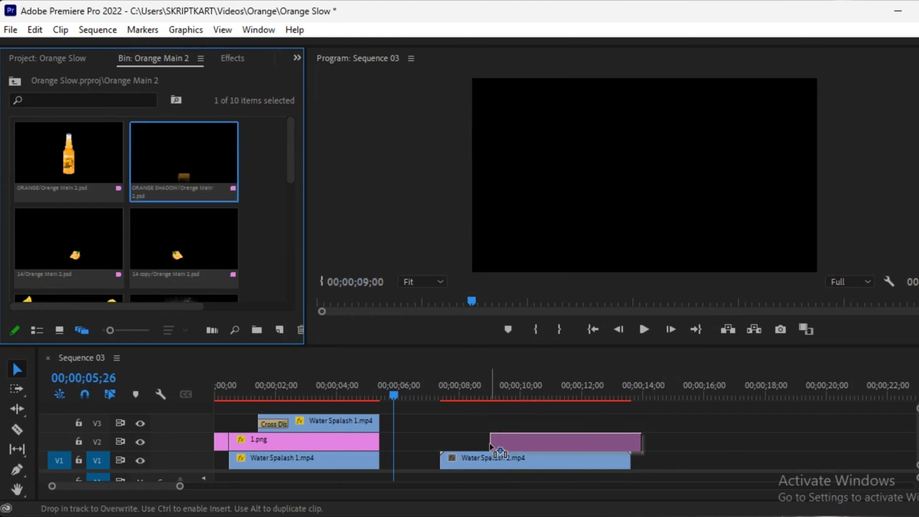
{"action": "left_click_drag", "start_coordinate": [453, 310], "coordinate": [495, 447]}
{"action": "left_click_drag", "start_coordinate": [91, 168], "coordinate": [440, 425]}
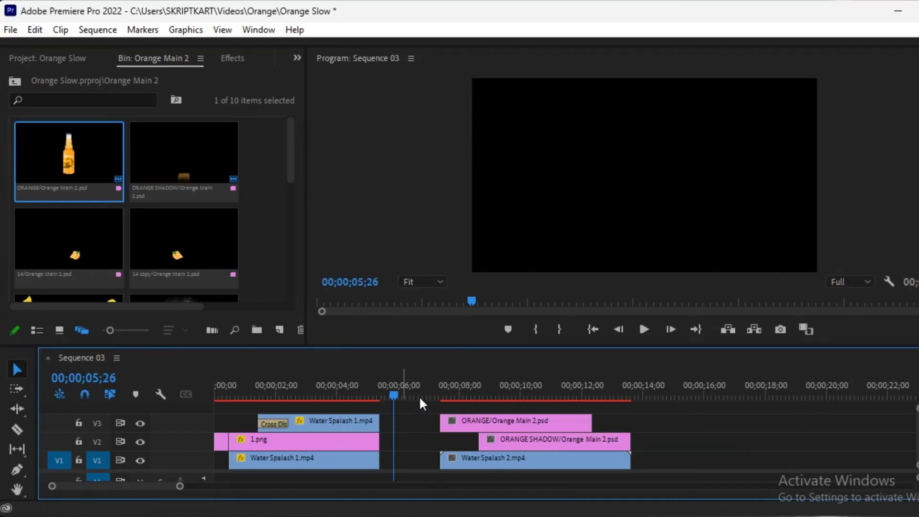
Step: Extend ORANGE to about 13 seconds, move Water Spalash 2 to 08;20, and preview
{"action": "left_click_drag", "start_coordinate": [592, 422], "coordinate": [630, 428]}
{"action": "left_click_drag", "start_coordinate": [393, 395], "coordinate": [431, 396]}
{"action": "left_click_drag", "start_coordinate": [453, 460], "coordinate": [504, 459]}
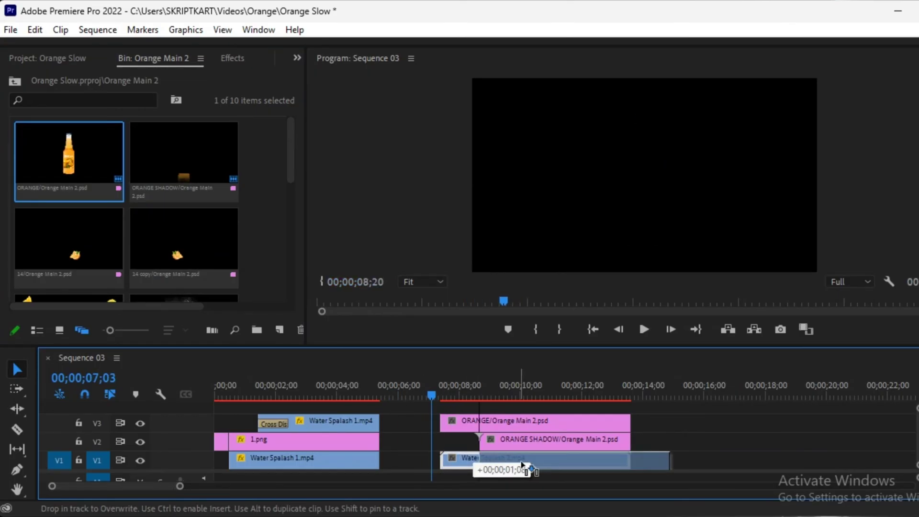
{"action": "key", "text": "space"}
{"action": "key", "text": "space"}
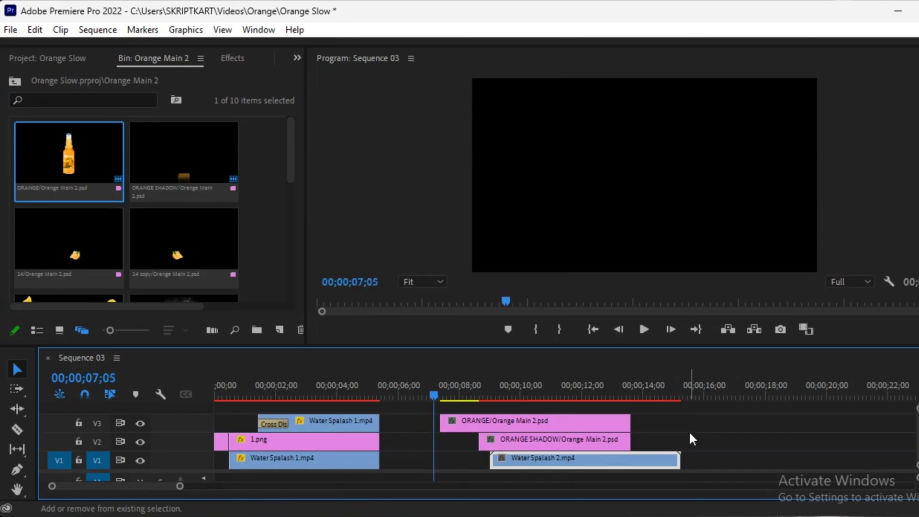
{"action": "left_click", "coordinate": [486, 421]}
Step: Keyframe the ORANGE bottle's Position Y from -303 at 07;12 to 540 at 07;22
{"action": "left_click", "coordinate": [297, 57]}
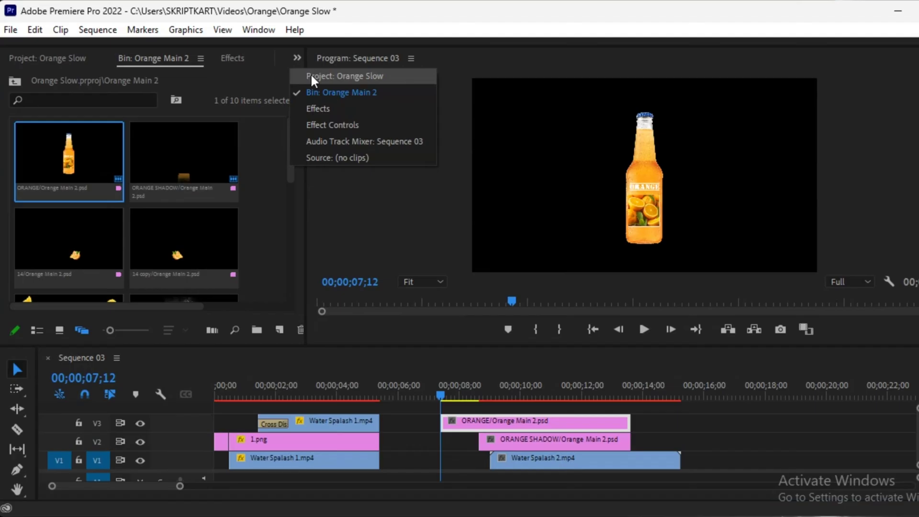
{"action": "left_click", "coordinate": [314, 128]}
{"action": "left_click", "coordinate": [35, 133]}
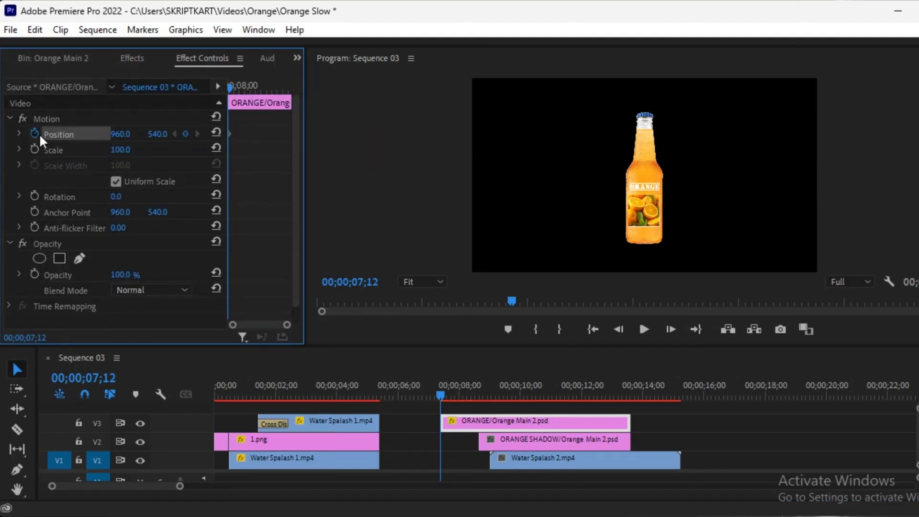
{"action": "left_click_drag", "start_coordinate": [158, 134], "coordinate": [110, 134]}
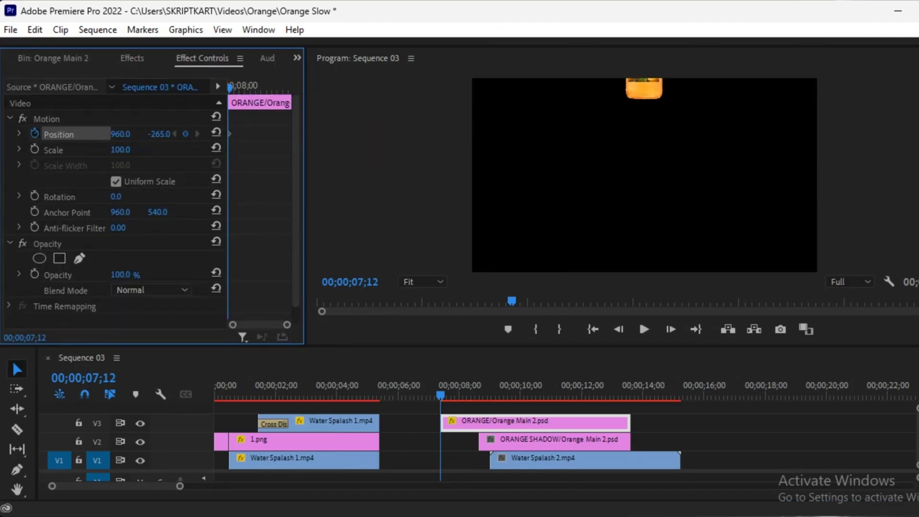
{"action": "key", "text": "Right"}
{"action": "key", "text": "Right"}
{"action": "key", "text": "Right"}
{"action": "key", "text": "Right"}
{"action": "key", "text": "Right"}
{"action": "key", "text": "Right"}
{"action": "key", "text": "Right"}
{"action": "key", "text": "Right"}
{"action": "key", "text": "Right"}
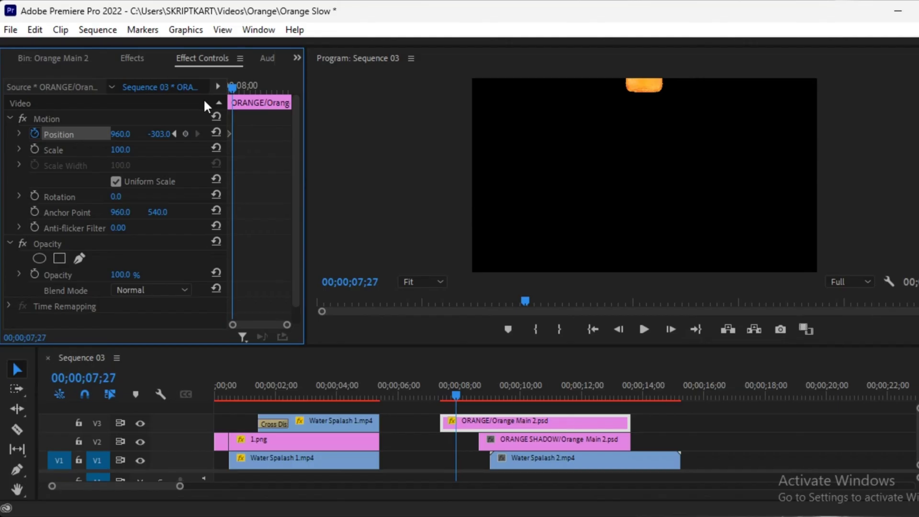
{"action": "key", "text": "Left"}
{"action": "key", "text": "Left"}
{"action": "key", "text": "Left"}
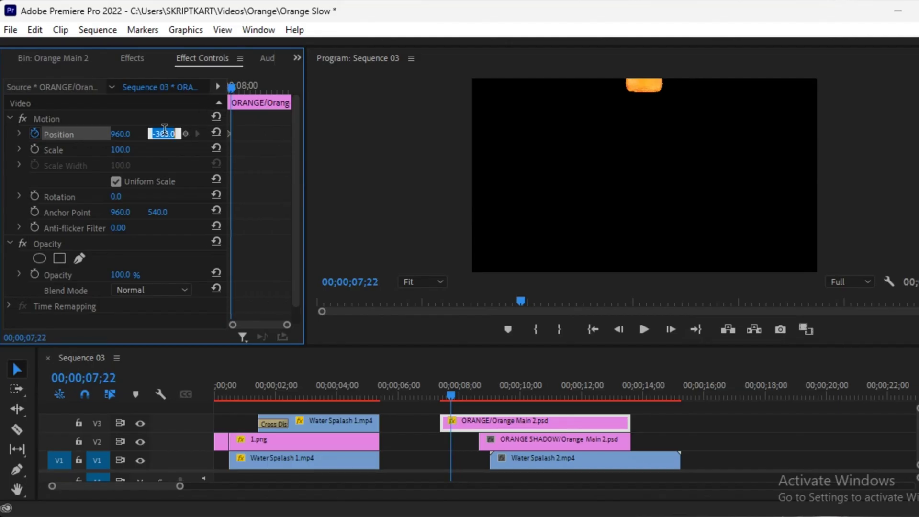
{"action": "type", "text": "540"}
{"action": "key", "text": "Return"}
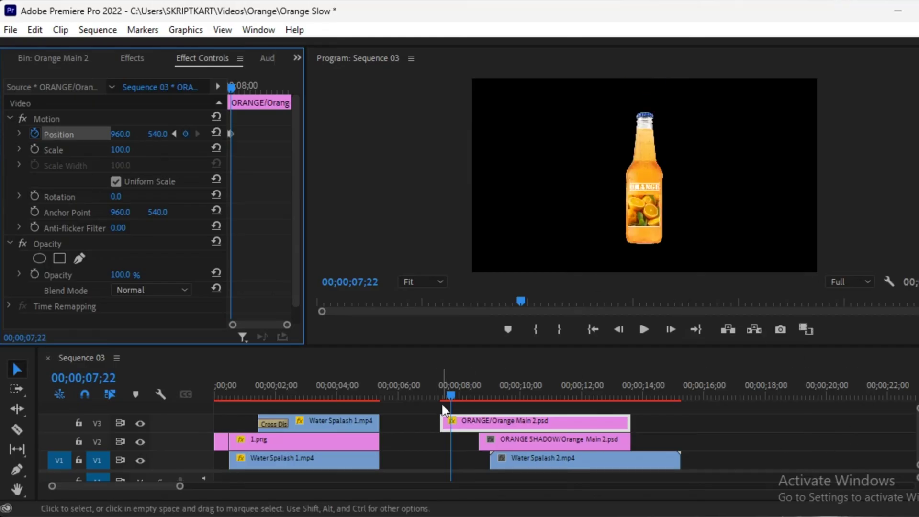
Step: Step frame by frame through the bottle's drop to check it lands centred
{"action": "key", "text": "shift+Left"}
{"action": "key", "text": "shift+Left"}
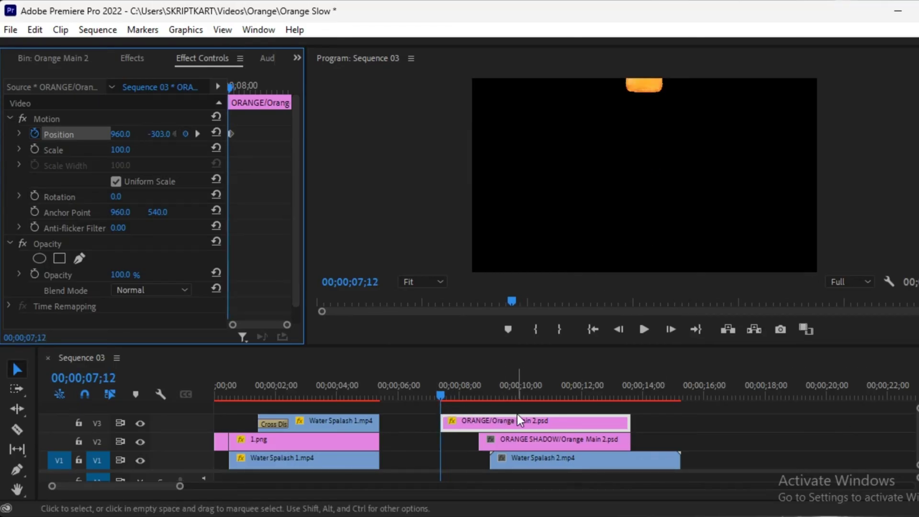
{"action": "key", "text": "shift+Left"}
{"action": "key", "text": "shift+Right"}
{"action": "key", "text": "shift+Right"}
{"action": "key", "text": "shift+Right"}
{"action": "key", "text": "shift+Right"}
{"action": "key", "text": "Left"}
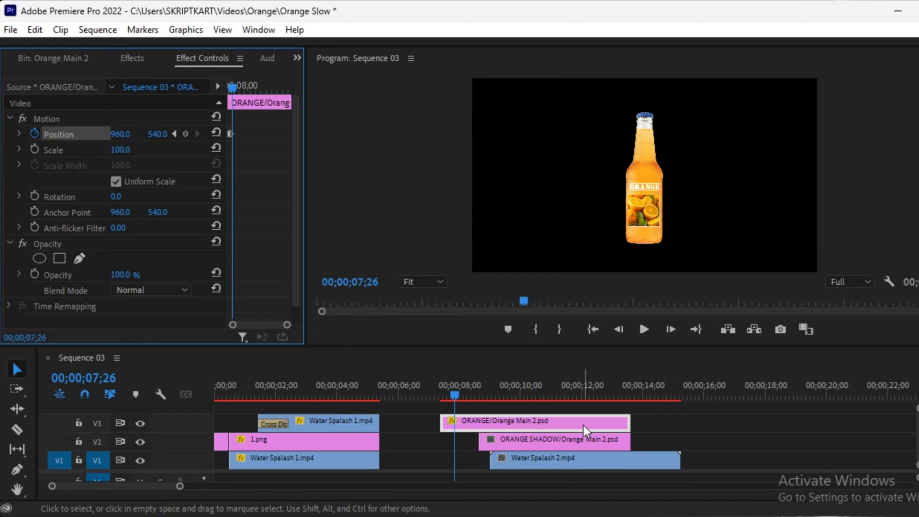
{"action": "key", "text": "shift+Left"}
{"action": "key", "text": "shift+Left"}
{"action": "key", "text": "shift+Left"}
{"action": "key", "text": "shift+Right"}
{"action": "key", "text": "shift+Right"}
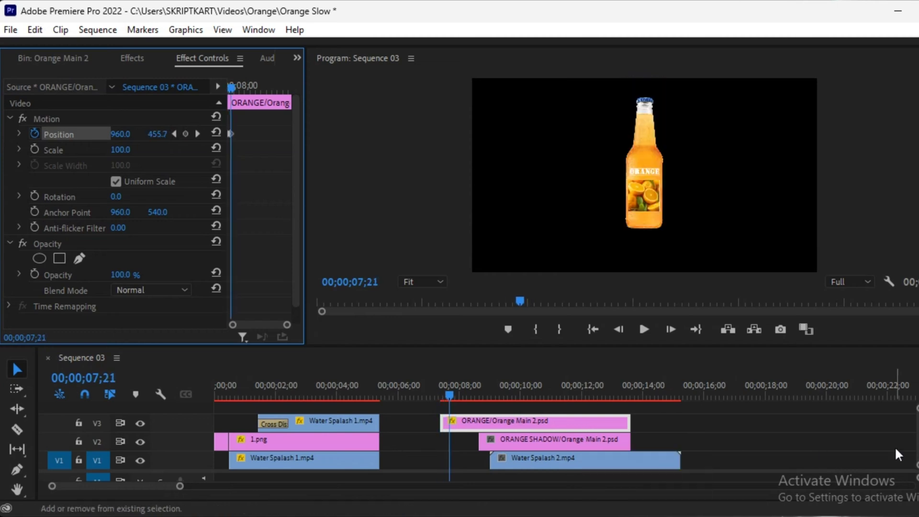
{"action": "key", "text": "Right"}
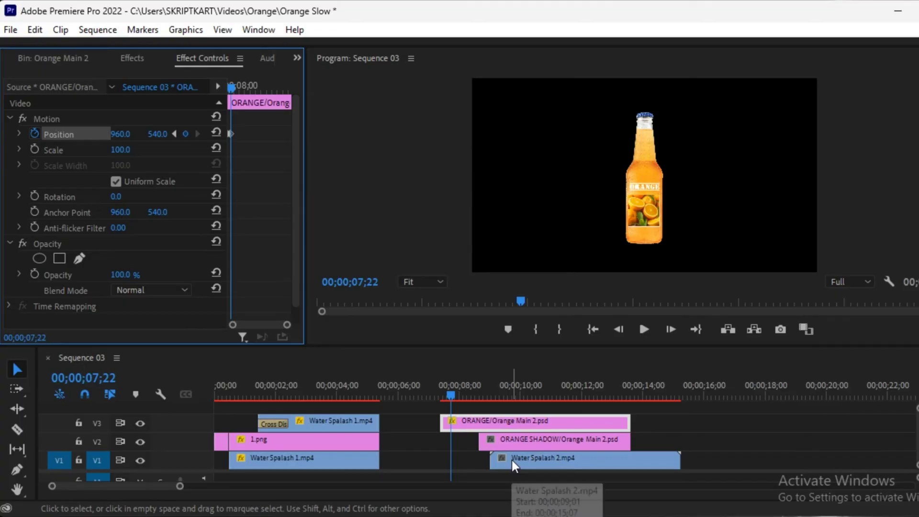
Step: Reposition Water Spalash 2 on V1 and play it from its start
{"action": "left_click_drag", "start_coordinate": [512, 460], "coordinate": [474, 461]}
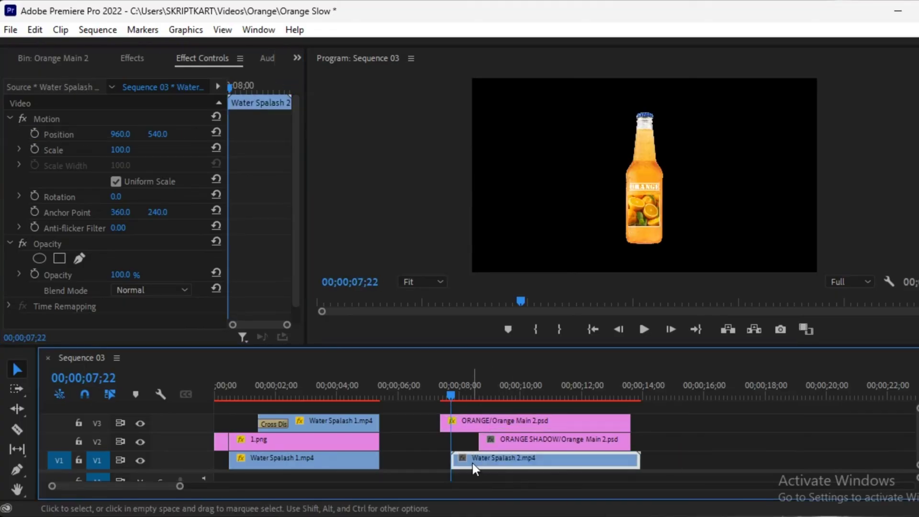
{"action": "left_click_drag", "start_coordinate": [475, 463], "coordinate": [688, 463]}
{"action": "left_click_drag", "start_coordinate": [450, 395], "coordinate": [665, 412]}
{"action": "key", "text": "space"}
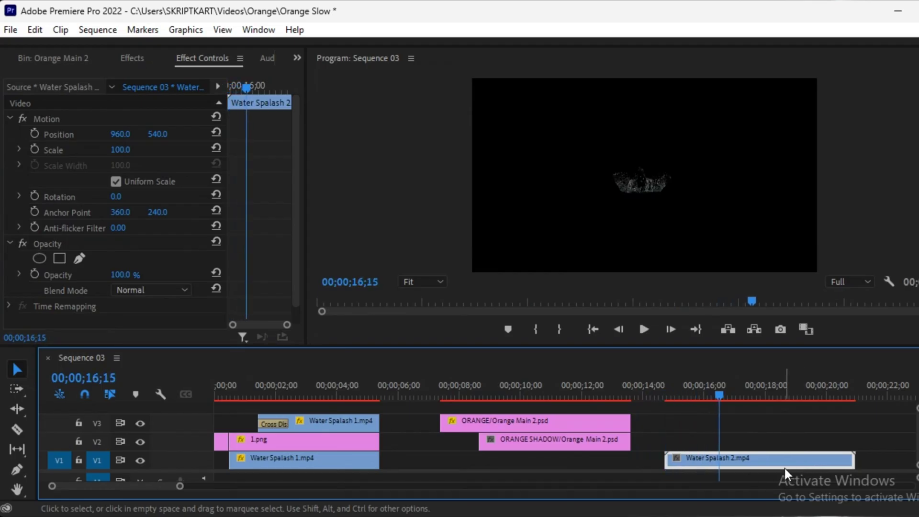
Step: Enlarge the splash in the Program monitor so it fills more of the frame
{"action": "left_click", "coordinate": [638, 170]}
{"action": "left_click_drag", "start_coordinate": [638, 170], "coordinate": [633, 165]}
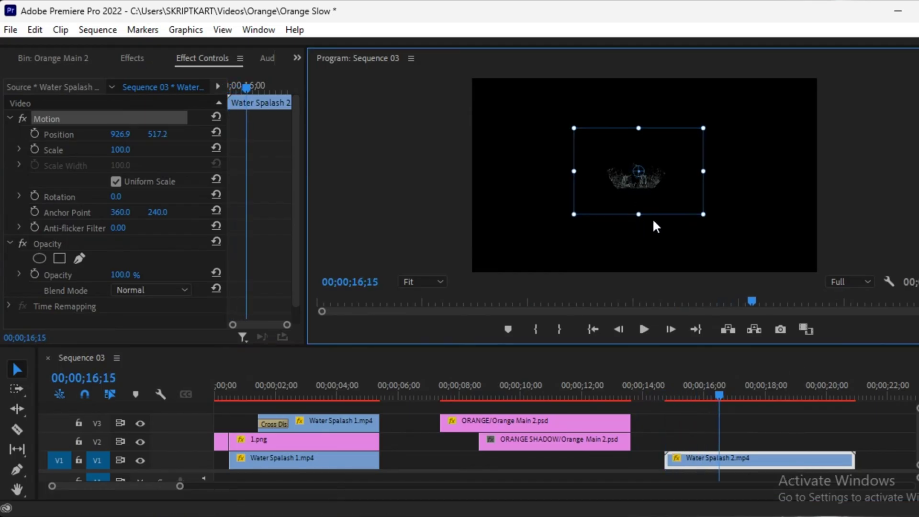
{"action": "key", "text": "ctrl+z"}
{"action": "left_click_drag", "start_coordinate": [644, 218], "coordinate": [648, 290]}
Step: Move Water Spalash 2 earlier so it starts at 07;22 under the bottle
{"action": "mouse_move", "coordinate": [732, 457]}
{"action": "left_mouse_down"}
{"action": "mouse_move", "coordinate": [566, 453]}
{"action": "mouse_move", "coordinate": [520, 457]}
{"action": "mouse_move", "coordinate": [519, 465]}
{"action": "left_mouse_up"}
{"action": "left_click_drag", "start_coordinate": [717, 394], "coordinate": [443, 420]}
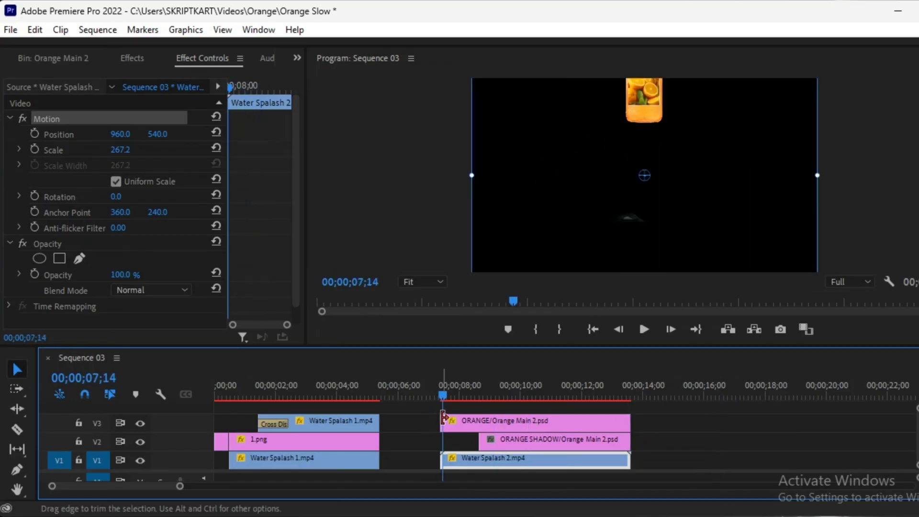
{"action": "key", "text": "shift+Right"}
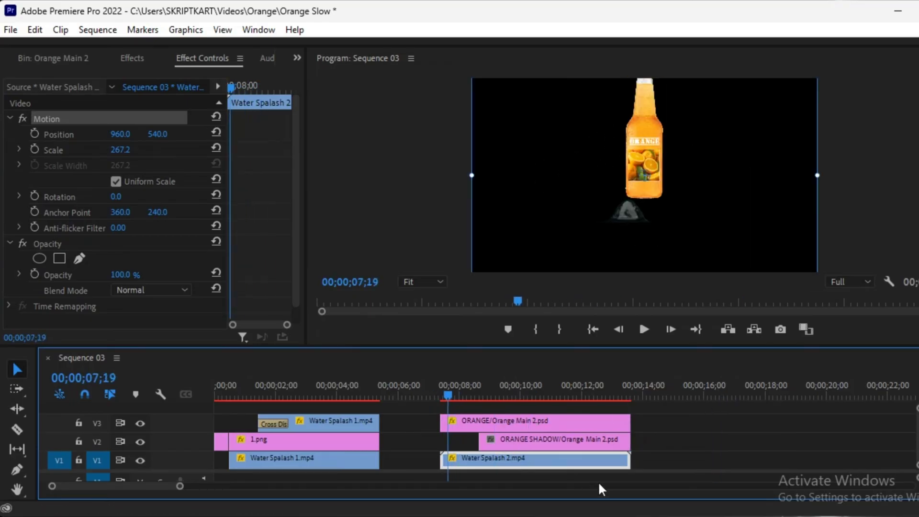
{"action": "key", "text": "Right"}
{"action": "key", "text": "Right"}
{"action": "key", "text": "Right"}
{"action": "key", "text": "Right"}
{"action": "key", "text": "Left"}
{"action": "key", "text": "Left"}
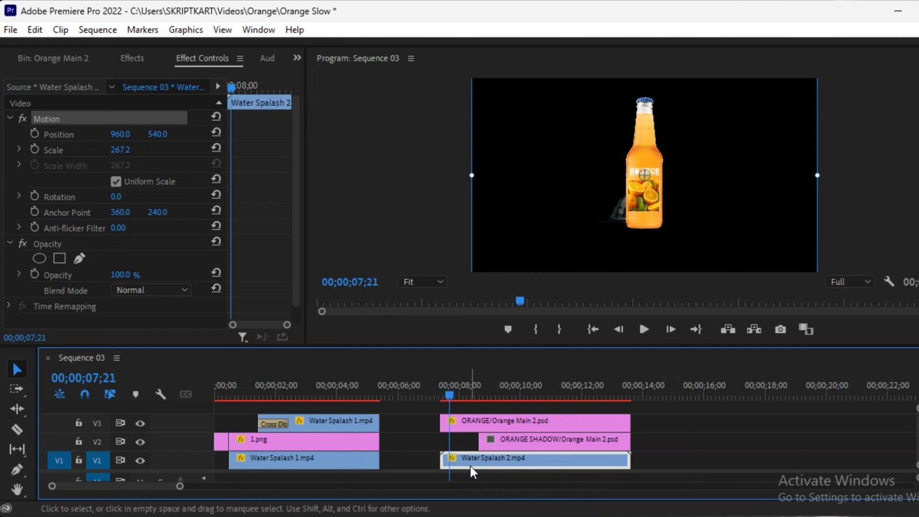
{"action": "key", "text": "Right"}
{"action": "left_click_drag", "start_coordinate": [466, 461], "coordinate": [479, 461]}
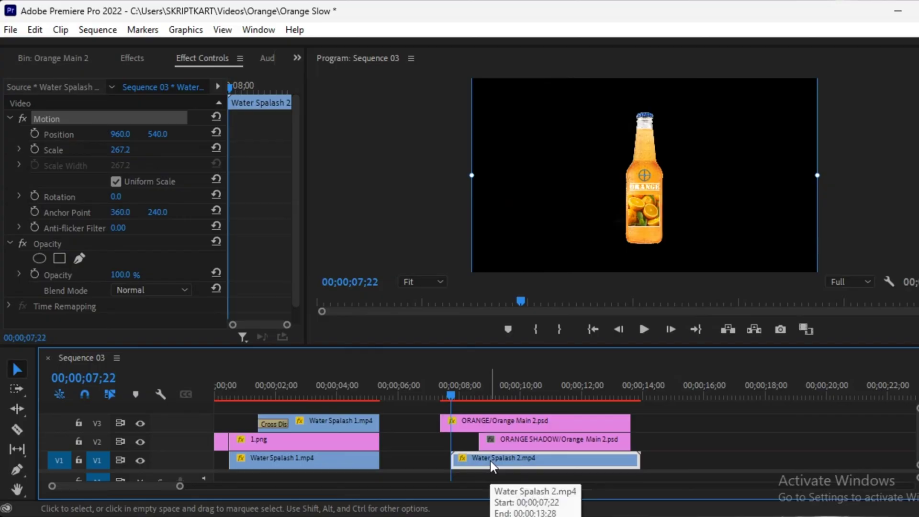
Step: Hide the bottle track, then trim Water Spalash 2's start and shift it earlier
{"action": "left_click", "coordinate": [482, 419]}
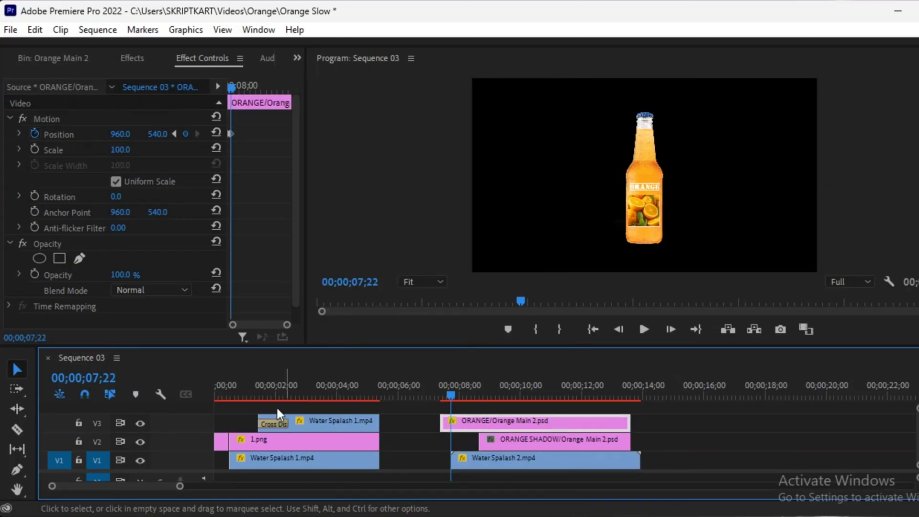
{"action": "left_click", "coordinate": [140, 423]}
{"action": "key", "text": "space"}
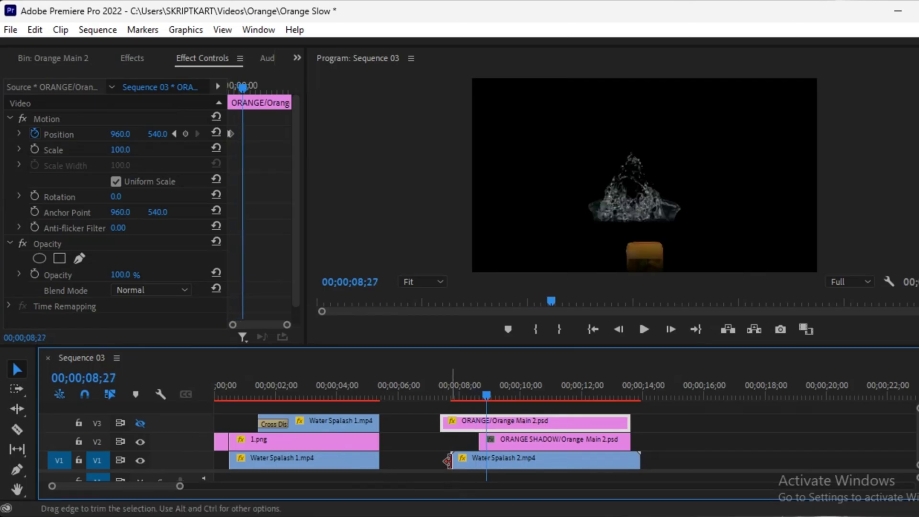
{"action": "key", "text": "Left"}
{"action": "key", "text": "Left"}
{"action": "key", "text": "Left"}
{"action": "mouse_move", "coordinate": [453, 461]}
{"action": "left_mouse_down"}
{"action": "mouse_move", "coordinate": [496, 463]}
{"action": "mouse_move", "coordinate": [478, 462]}
{"action": "left_mouse_up"}
{"action": "left_click_drag", "start_coordinate": [473, 397], "coordinate": [441, 402]}
{"action": "key", "text": "space"}
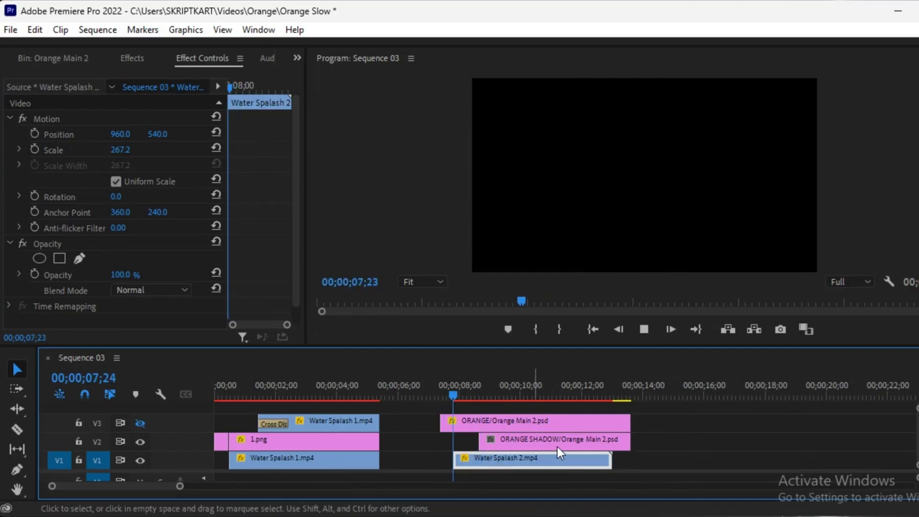
{"action": "key", "text": "space"}
Step: Turn V3's bottle track back on and snap the splash's start to 07;22
{"action": "left_click", "coordinate": [141, 422]}
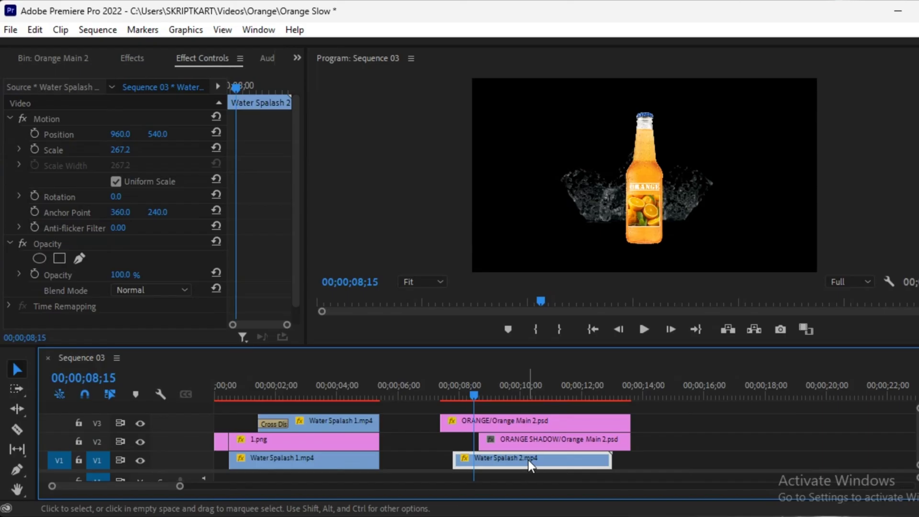
{"action": "key", "text": "shift+Left"}
{"action": "key", "text": "shift+Left"}
{"action": "key", "text": "shift+Left"}
{"action": "key", "text": "shift+Left"}
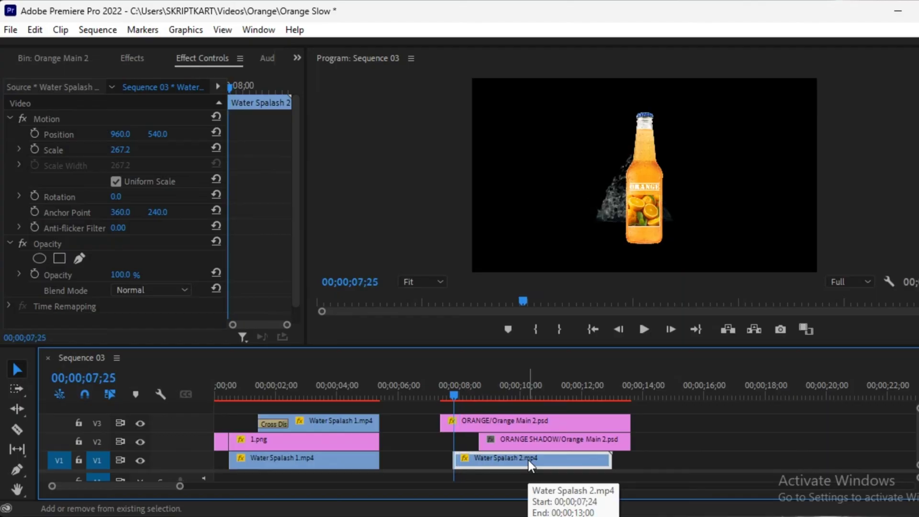
{"action": "key", "text": "Left"}
{"action": "key", "text": "Left"}
{"action": "key", "text": "Right"}
{"action": "left_click_drag", "start_coordinate": [536, 464], "coordinate": [532, 463]}
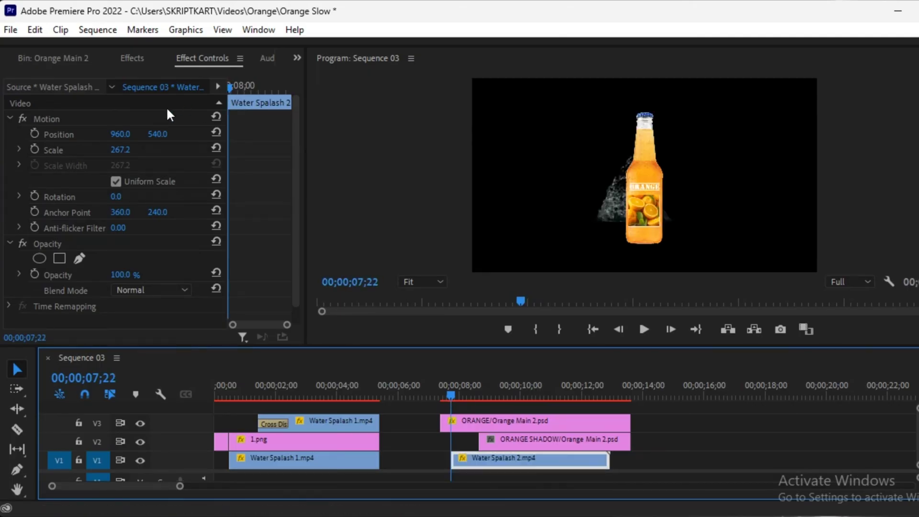
Step: Keyframe the splash's Position and scrub it to 1026, 678 beneath the bottle
{"action": "left_click", "coordinate": [35, 134]}
{"action": "mouse_move", "coordinate": [157, 134]}
{"action": "left_mouse_down"}
{"action": "mouse_move", "coordinate": [143, 134]}
{"action": "mouse_move", "coordinate": [201, 134]}
{"action": "left_mouse_up"}
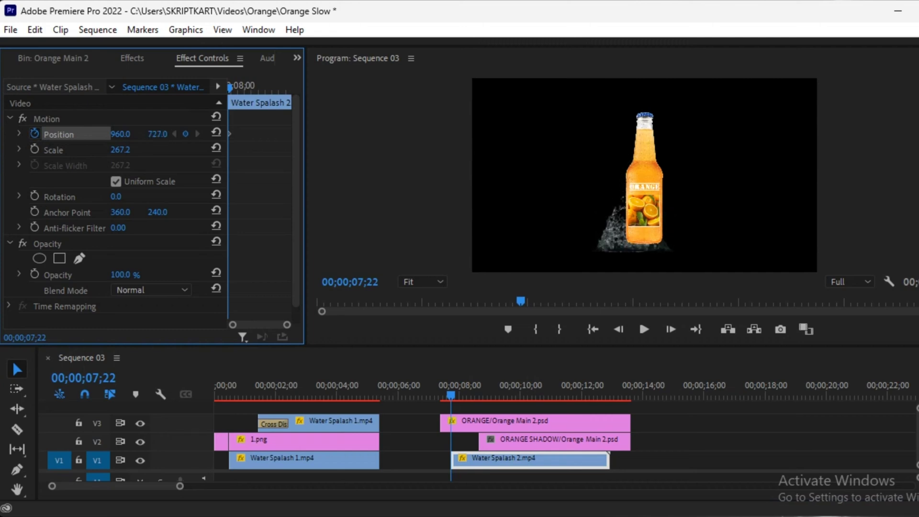
{"action": "left_click_drag", "start_coordinate": [158, 134], "coordinate": [176, 134]}
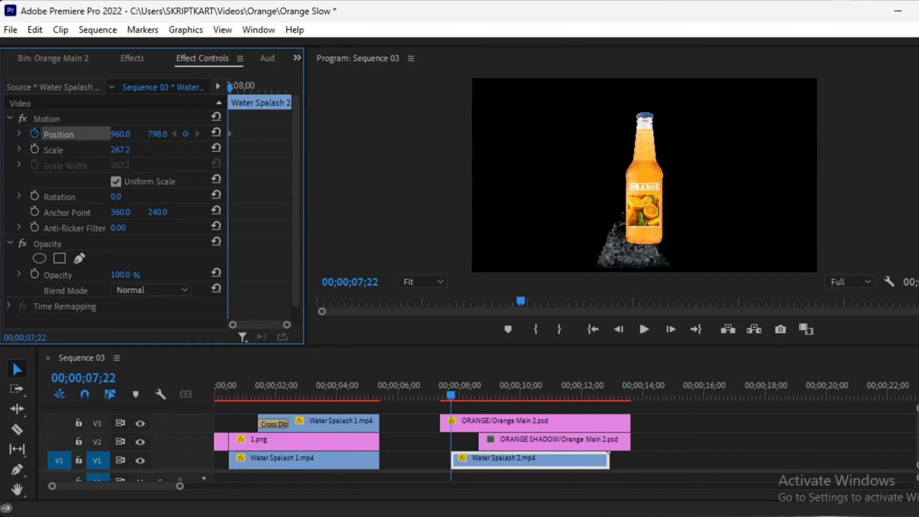
{"action": "mouse_move", "coordinate": [125, 134]}
{"action": "left_mouse_down"}
{"action": "mouse_move", "coordinate": [147, 134]}
{"action": "mouse_move", "coordinate": [113, 135]}
{"action": "left_mouse_up"}
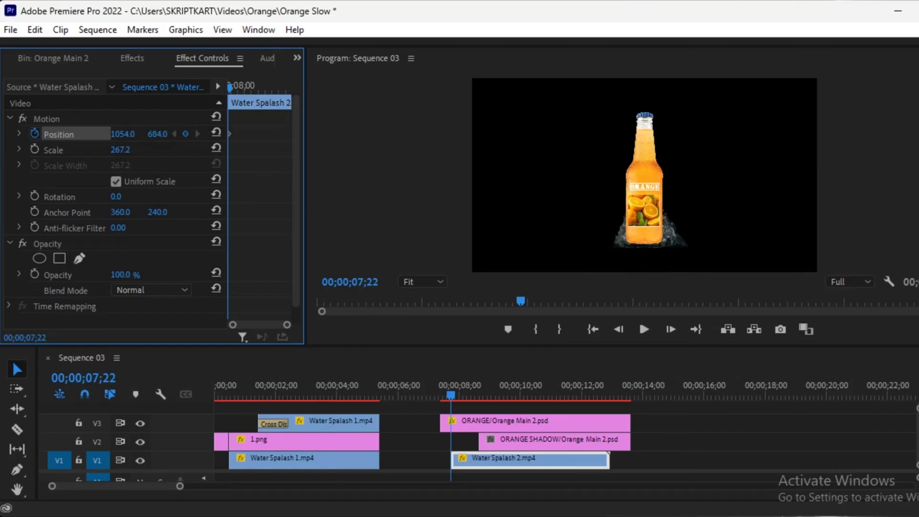
{"action": "left_click_drag", "start_coordinate": [123, 135], "coordinate": [120, 135]}
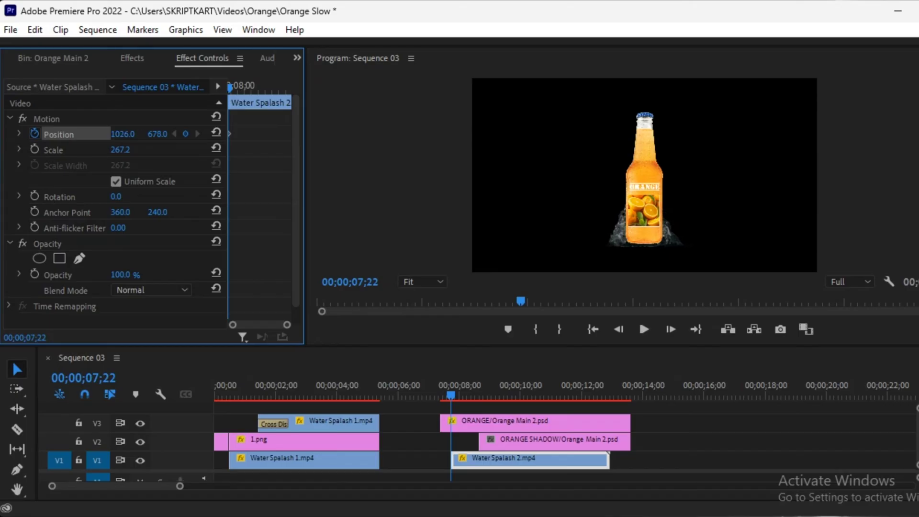
Step: Play back the bottle landing in the splash and park the playhead at 07;22
{"action": "left_click_drag", "start_coordinate": [450, 396], "coordinate": [438, 394]}
{"action": "key", "text": "space"}
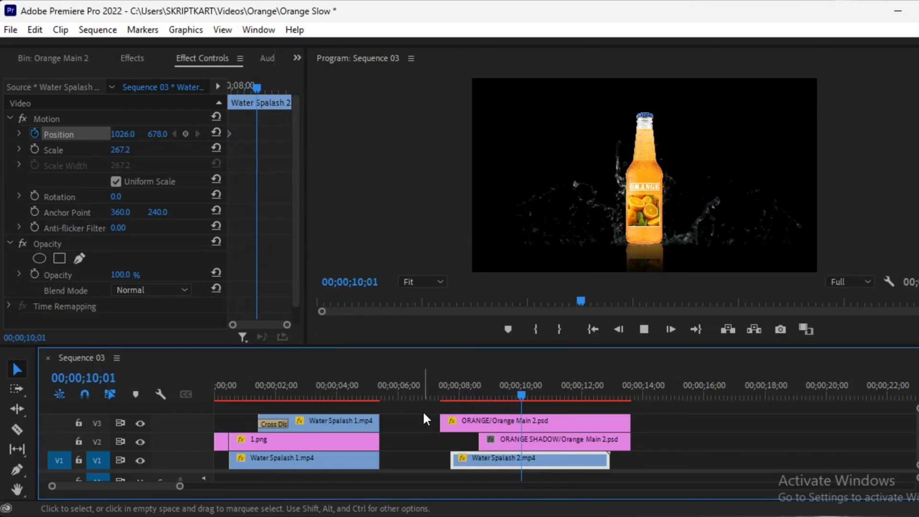
{"action": "key", "text": "space"}
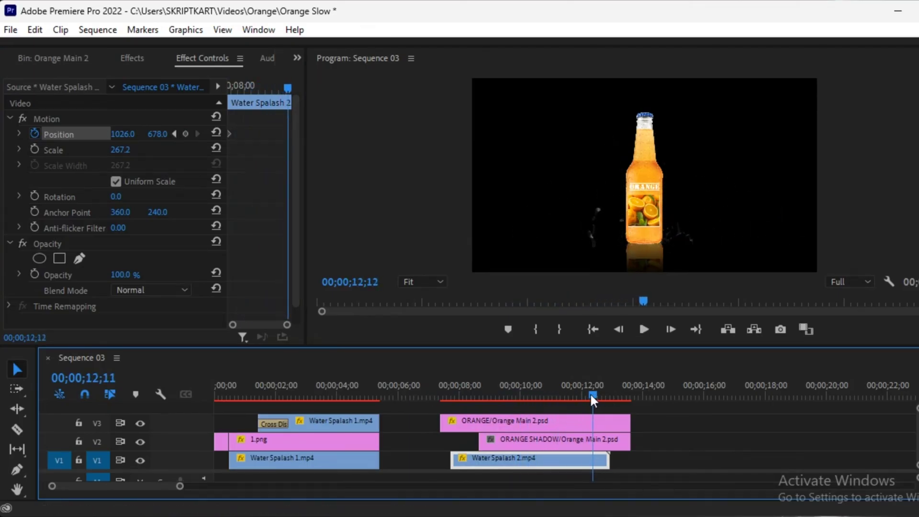
{"action": "left_click_drag", "start_coordinate": [595, 394], "coordinate": [441, 406]}
{"action": "key", "text": "space"}
{"action": "key", "text": "space"}
{"action": "key", "text": "Left"}
{"action": "key", "text": "Left"}
{"action": "key", "text": "Left"}
{"action": "key", "text": "Left"}
{"action": "key", "text": "Left"}
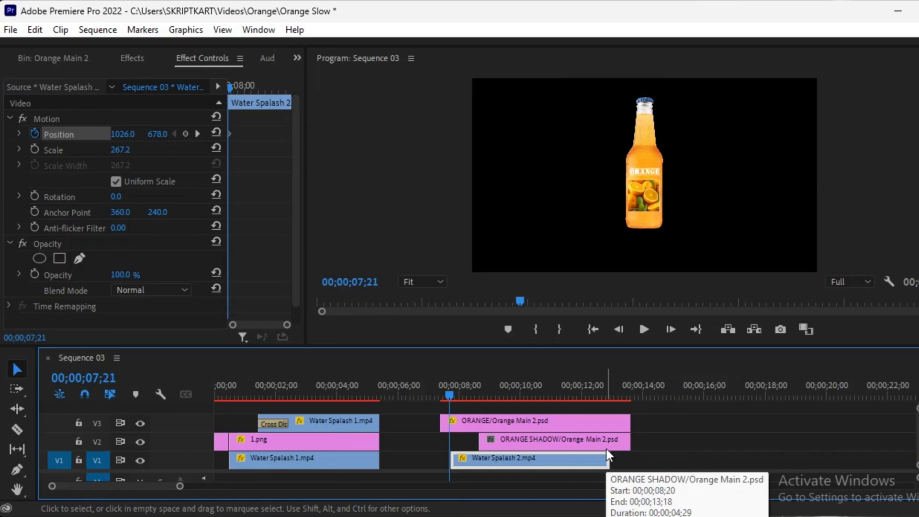
{"action": "key", "text": "Left"}
{"action": "key", "text": "Right"}
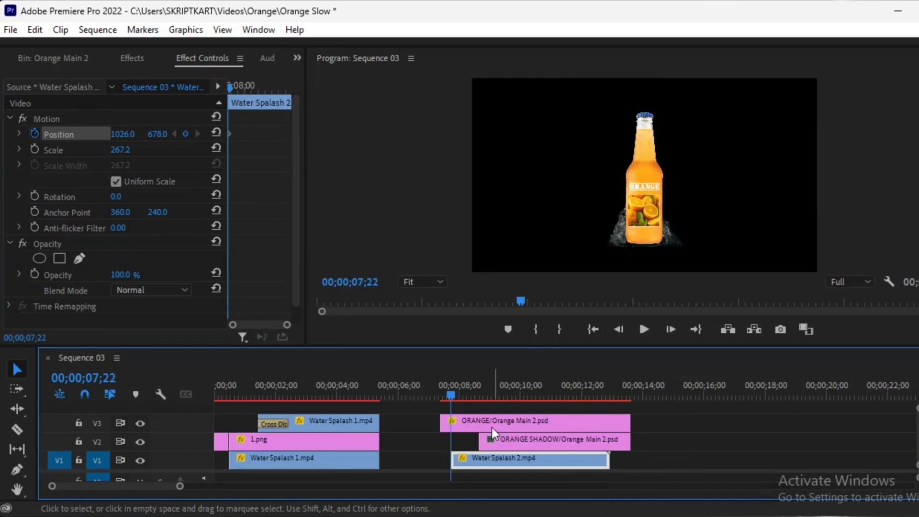
Step: Duplicate Water Spalash 2 onto a new V4 track at 30% opacity and preview it
{"action": "left_click_drag", "start_coordinate": [493, 421], "coordinate": [492, 409]}
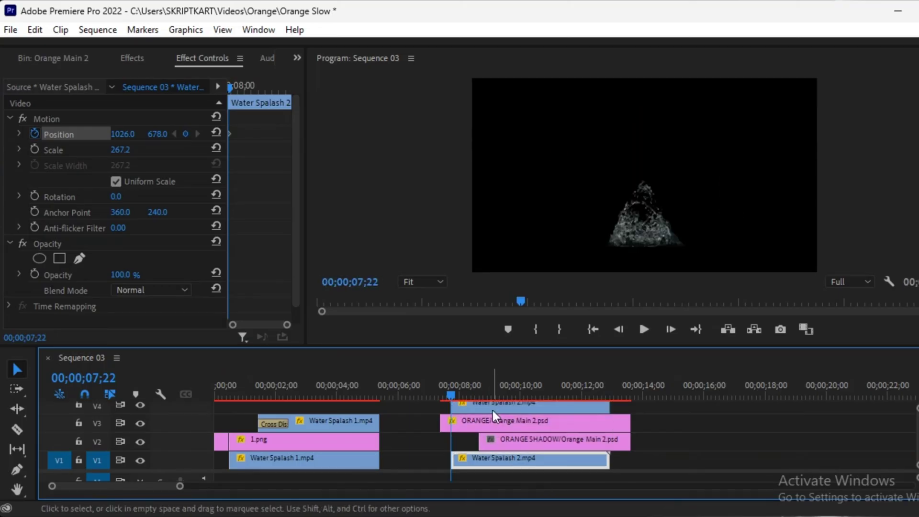
{"action": "left_click", "coordinate": [130, 271]}
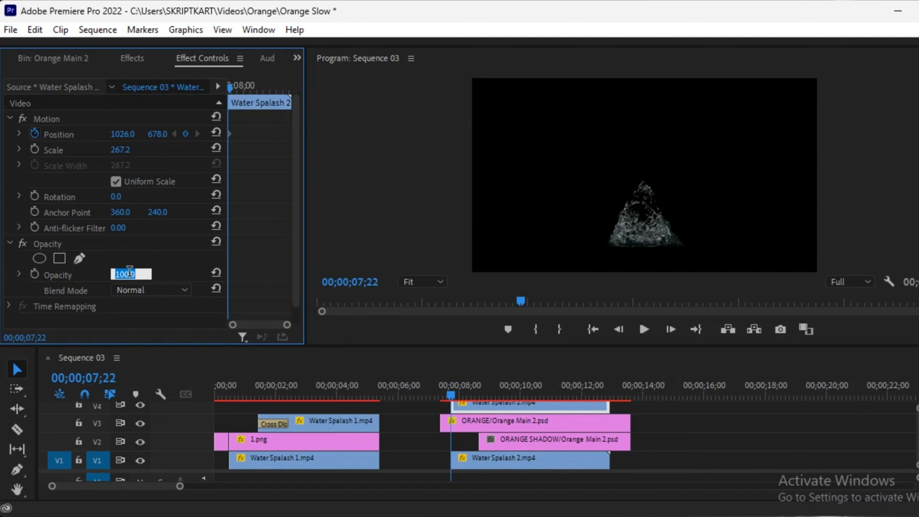
{"action": "type", "text": "30"}
{"action": "key", "text": "Return"}
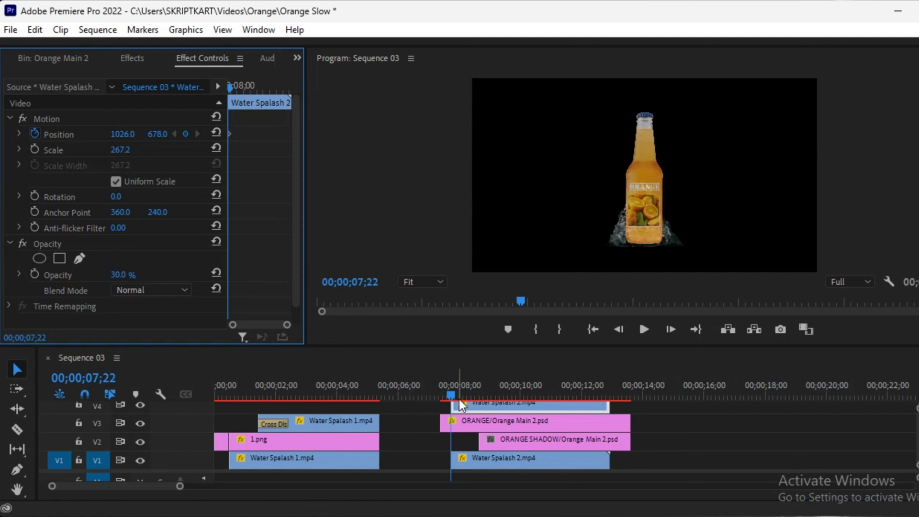
{"action": "left_click", "coordinate": [437, 395]}
{"action": "left_click_drag", "start_coordinate": [437, 394], "coordinate": [428, 396]}
{"action": "key", "text": "space"}
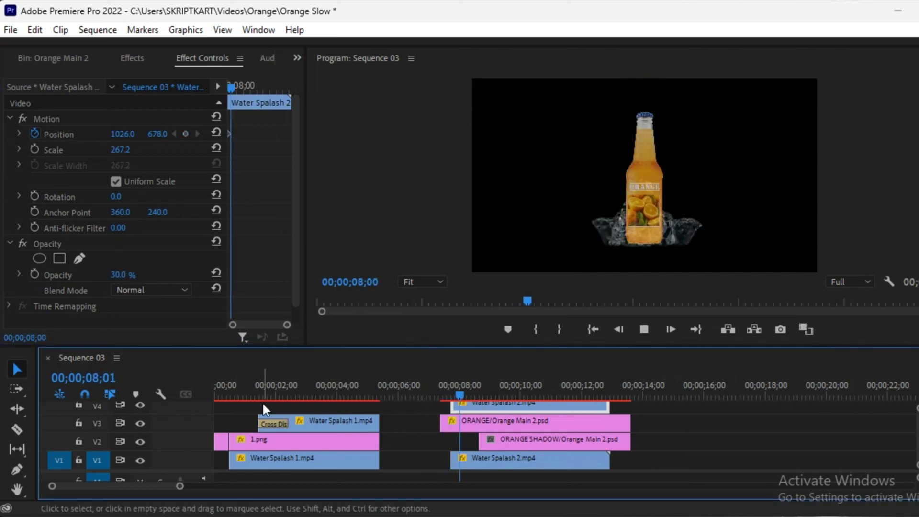
{"action": "key", "text": "space"}
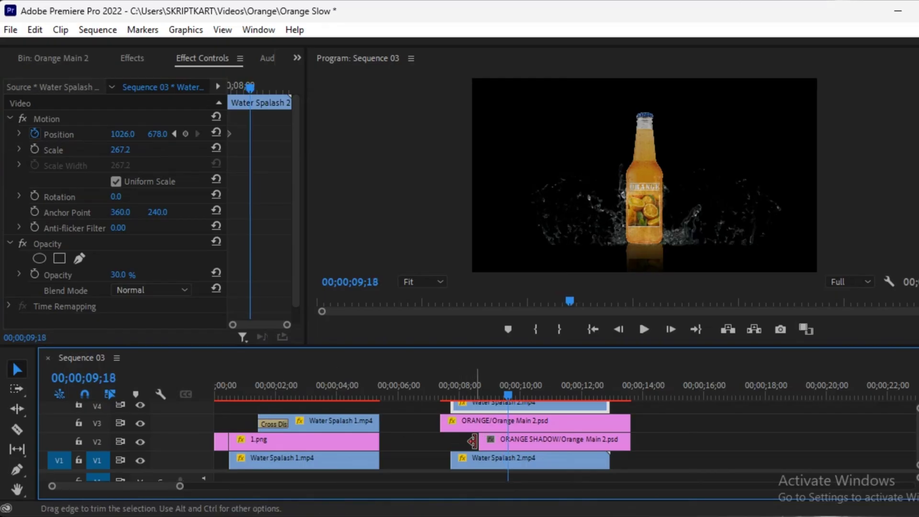
Step: Apply a default cross dissolve to the ORANGE SHADOW clip's start and preview the fade
{"action": "right_click", "coordinate": [480, 441]}
{"action": "left_click", "coordinate": [532, 415]}
{"action": "mouse_move", "coordinate": [507, 395]}
{"action": "left_mouse_down"}
{"action": "mouse_move", "coordinate": [455, 405]}
{"action": "mouse_move", "coordinate": [464, 405]}
{"action": "left_mouse_up"}
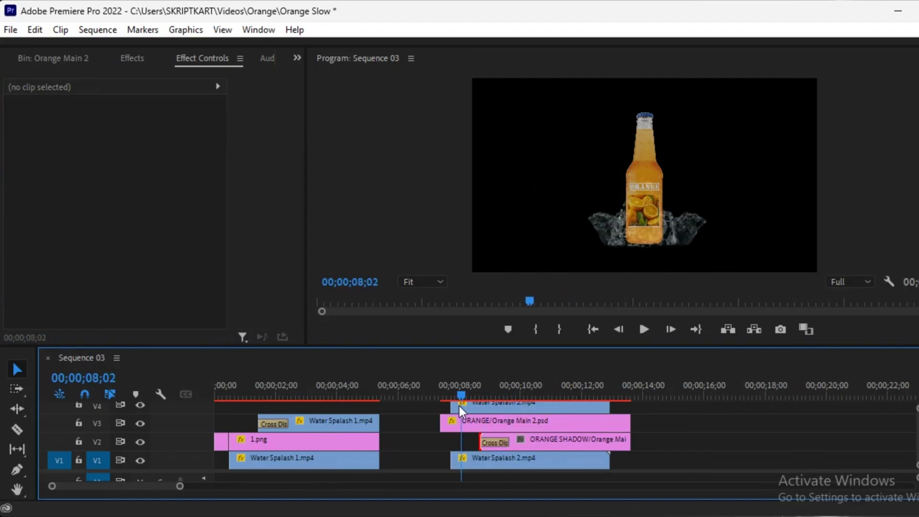
{"action": "left_click_drag", "start_coordinate": [464, 406], "coordinate": [446, 415]}
{"action": "key", "text": "space"}
{"action": "key", "text": "space"}
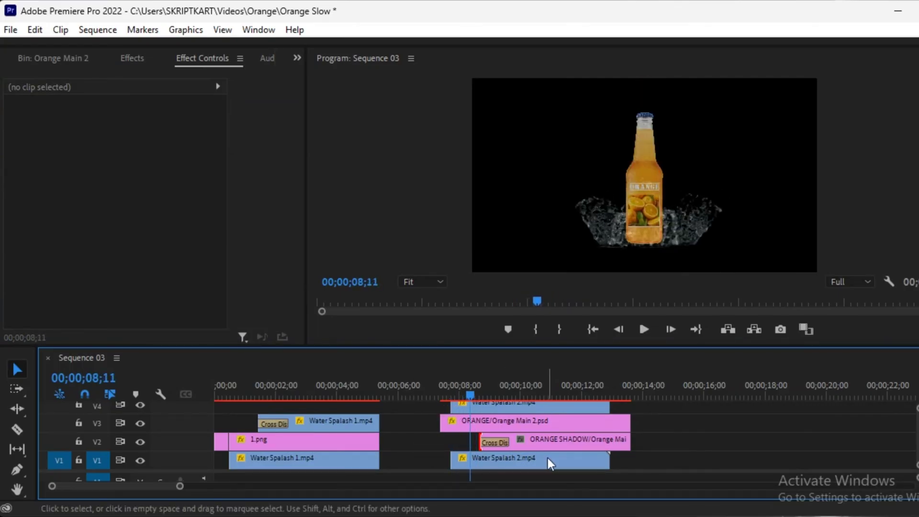
Step: Shift the ORANGE SHADOW clip slightly earlier and replay its new timing
{"action": "left_click", "coordinate": [548, 441]}
{"action": "left_click_drag", "start_coordinate": [541, 441], "coordinate": [540, 441]}
{"action": "left_click_drag", "start_coordinate": [471, 396], "coordinate": [436, 396]}
{"action": "key", "text": "space"}
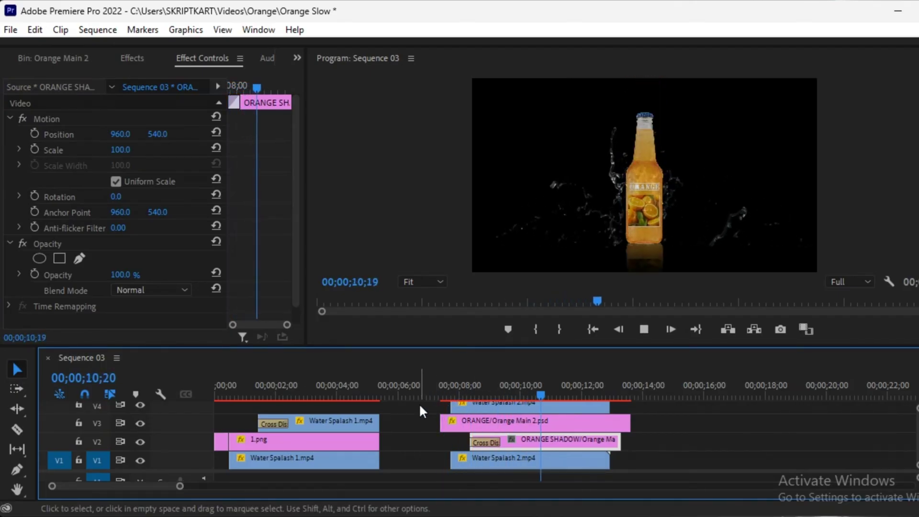
{"action": "key", "text": "space"}
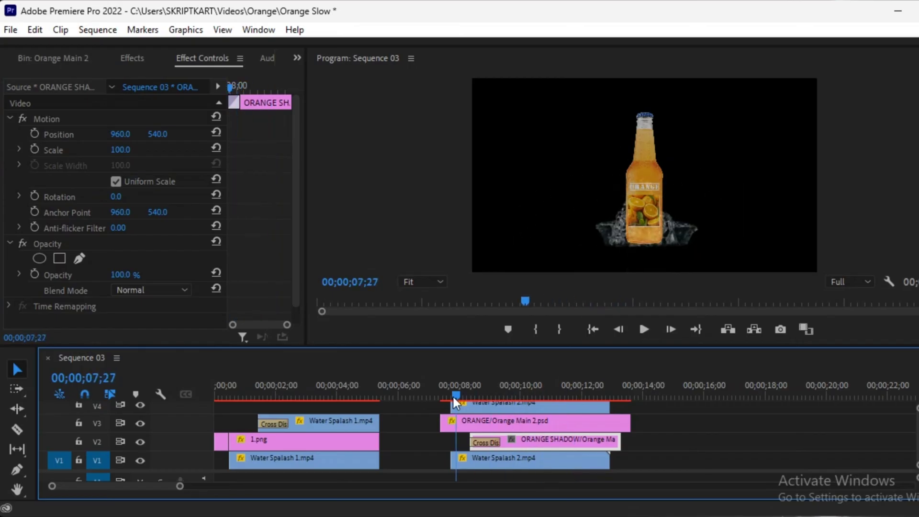
{"action": "left_click_drag", "start_coordinate": [574, 398], "coordinate": [438, 396]}
{"action": "key", "text": "space"}
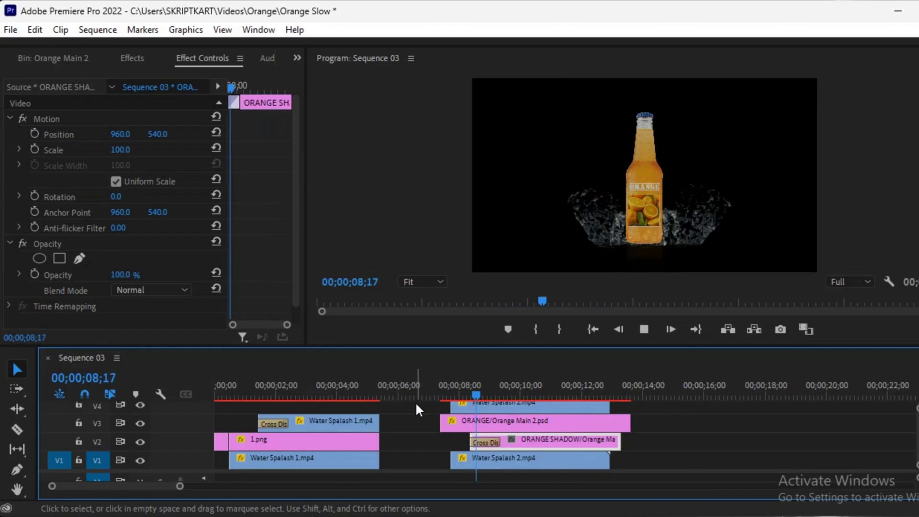
{"action": "key", "text": "space"}
Step: Extend ORANGE SHADOW's end to match the ORANGE bottle clip's end on V3
{"action": "left_click", "coordinate": [447, 395]}
{"action": "left_click_drag", "start_coordinate": [446, 395], "coordinate": [421, 395]}
{"action": "key", "text": "space"}
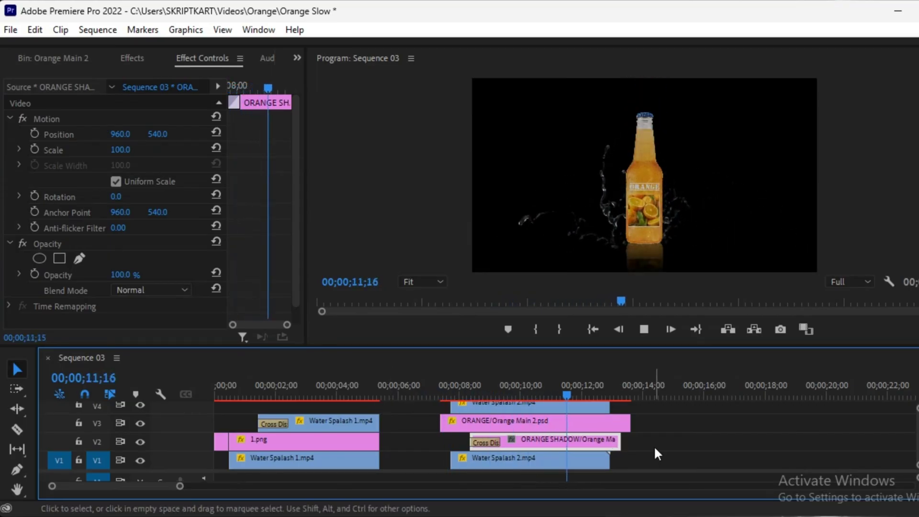
{"action": "key", "text": "space"}
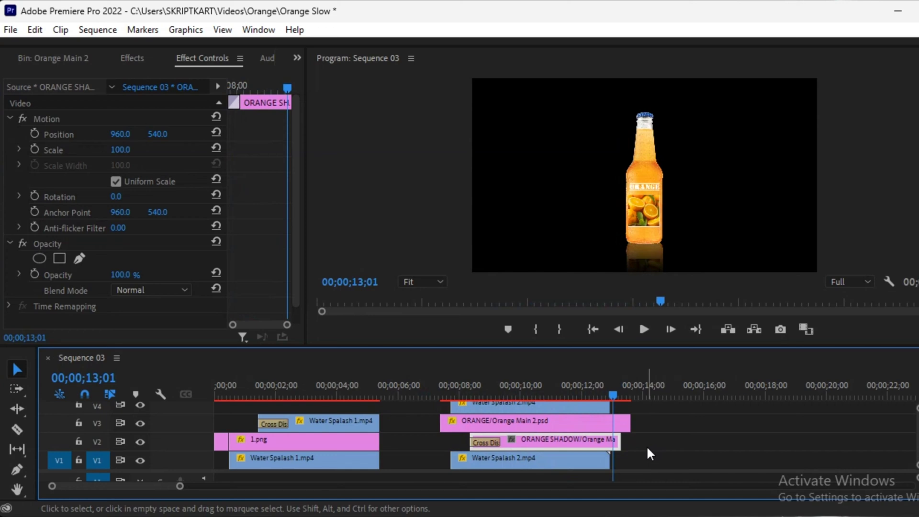
{"action": "left_click_drag", "start_coordinate": [619, 439], "coordinate": [702, 427]}
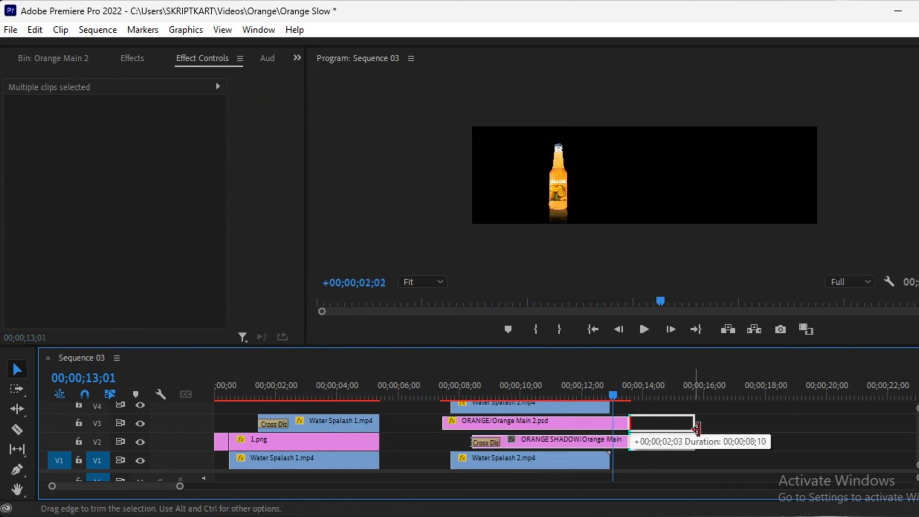
Step: Lengthen both bottle clips about two seconds, ripple-delete the V1 gap, and preview from the start
{"action": "mouse_move", "coordinate": [614, 397]}
{"action": "left_mouse_down"}
{"action": "mouse_move", "coordinate": [576, 402]}
{"action": "mouse_move", "coordinate": [608, 404]}
{"action": "left_mouse_up"}
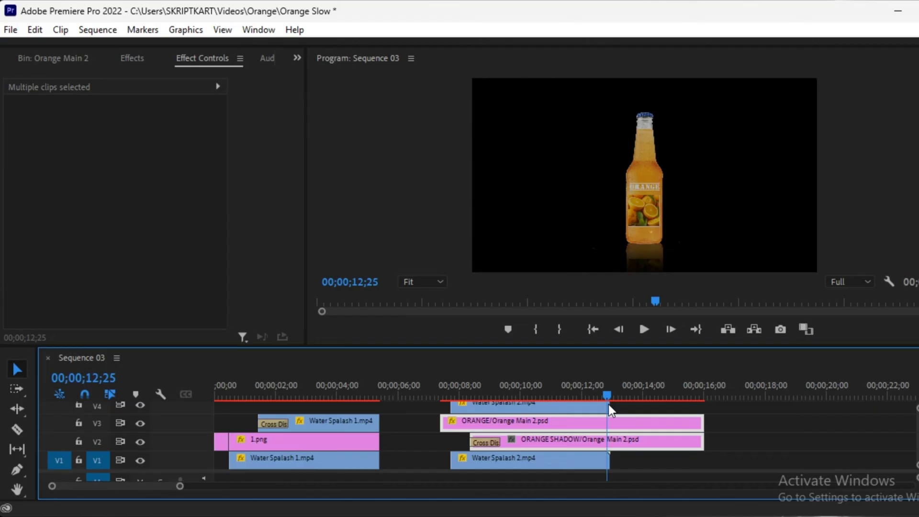
{"action": "right_click", "coordinate": [394, 452]}
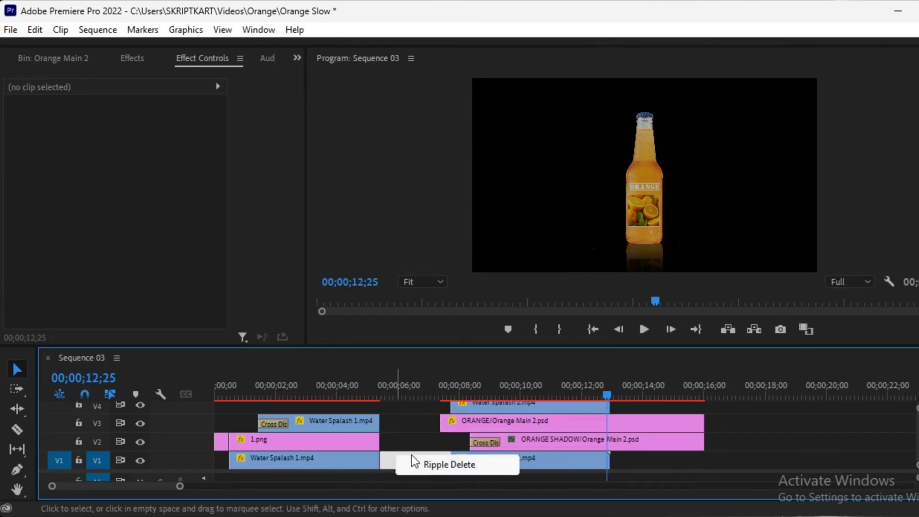
{"action": "left_click", "coordinate": [425, 465]}
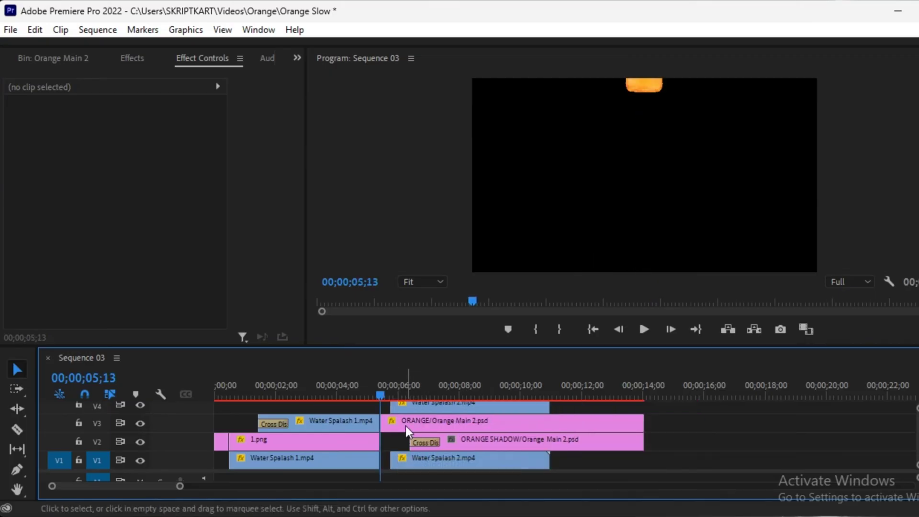
{"action": "left_click_drag", "start_coordinate": [383, 394], "coordinate": [358, 396]}
{"action": "key", "text": "Home"}
{"action": "key", "text": "space"}
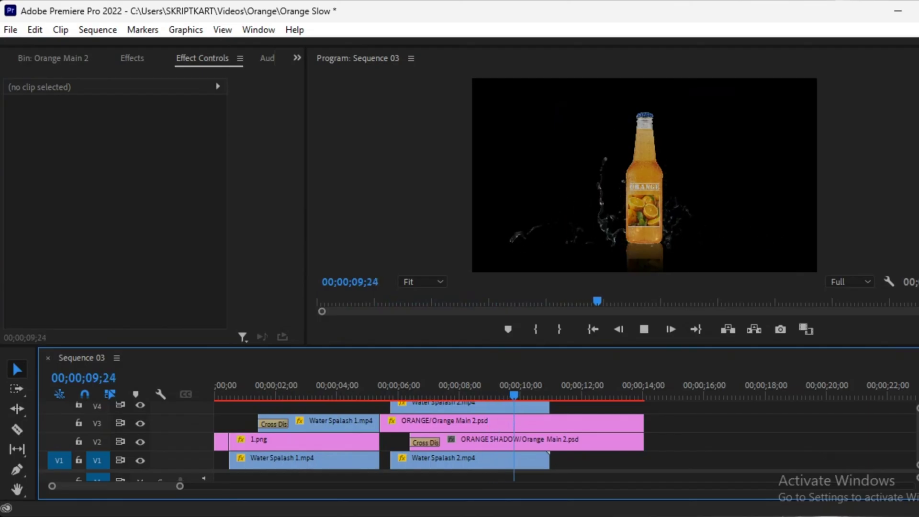
{"action": "key", "text": "space"}
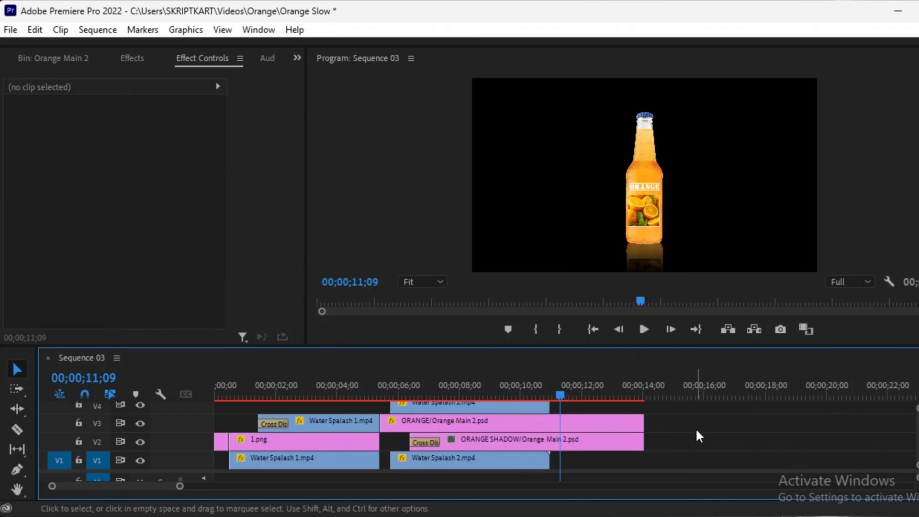
Step: Move the Water Spalash 2, ORANGE SHADOW, ORANGE and top splash clips up one track
{"action": "left_click", "coordinate": [481, 457]}
{"action": "left_click", "coordinate": [484, 438], "text": "shift"}
{"action": "left_click", "coordinate": [486, 422], "text": "shift"}
{"action": "scroll", "coordinate": [486, 423], "scroll_direction": "up", "scroll_amount": 1}
{"action": "left_click", "coordinate": [487, 421], "text": "shift"}
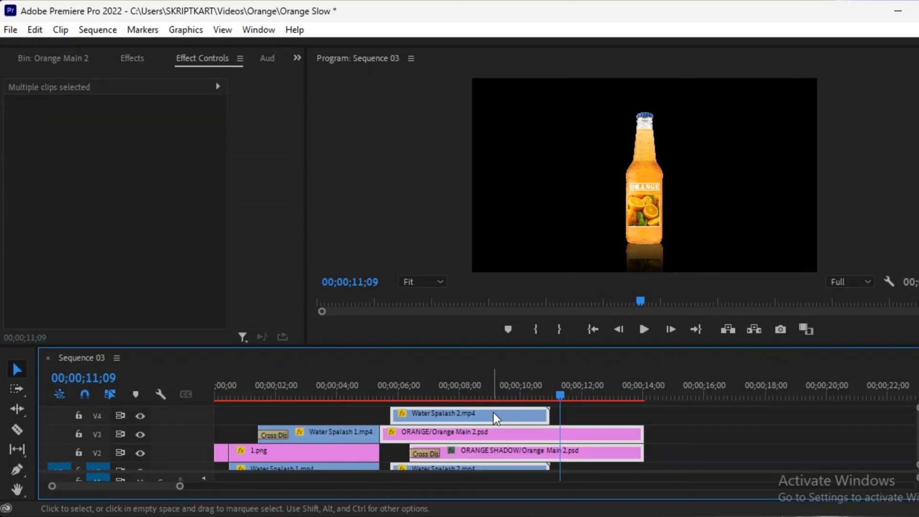
{"action": "left_click_drag", "start_coordinate": [496, 416], "coordinate": [495, 406]}
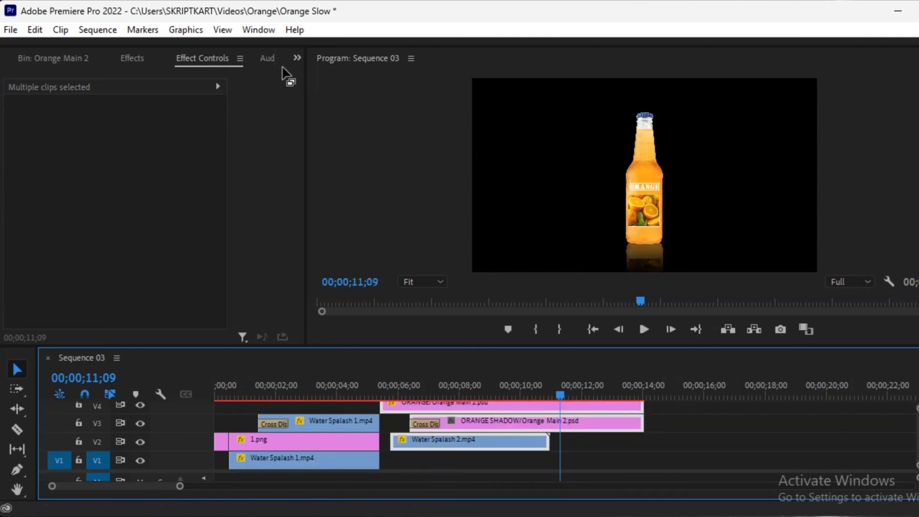
{"action": "left_click", "coordinate": [295, 58]}
Step: Place Background/Orange Main 2.psd from the Orange Main 2 bin onto V1 at 11;00
{"action": "left_click", "coordinate": [319, 71]}
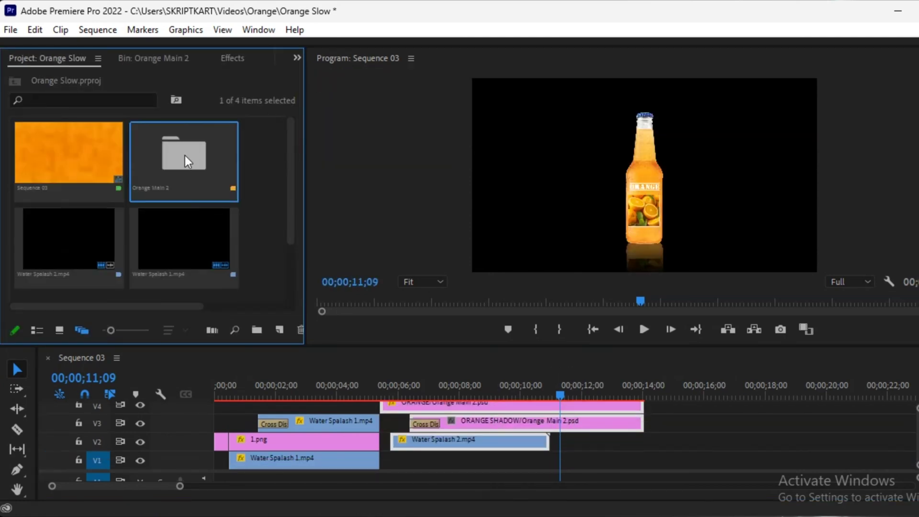
{"action": "double_click", "coordinate": [184, 162]}
{"action": "scroll", "coordinate": [179, 209], "scroll_direction": "down", "scroll_amount": 3}
{"action": "left_click", "coordinate": [109, 180]}
{"action": "left_click_drag", "start_coordinate": [81, 172], "coordinate": [559, 472]}
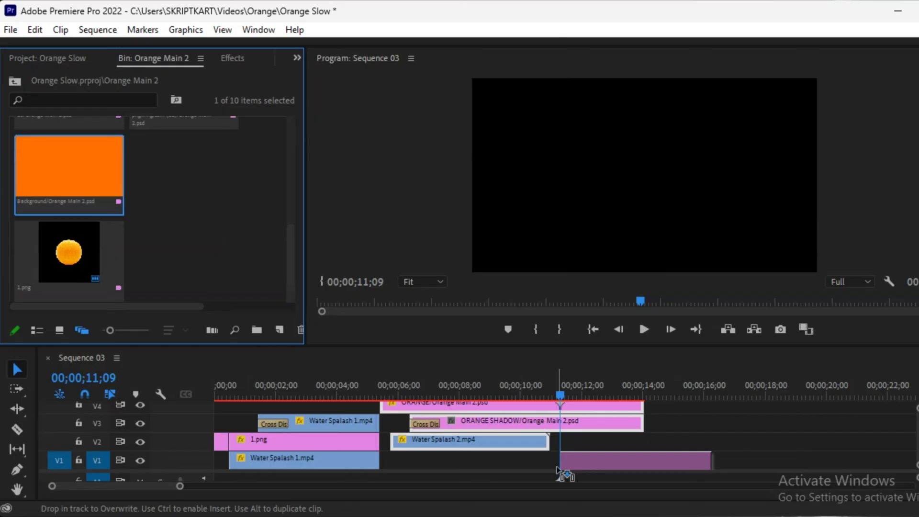
{"action": "left_click_drag", "start_coordinate": [615, 457], "coordinate": [593, 461]}
{"action": "left_click_drag", "start_coordinate": [579, 408], "coordinate": [546, 403]}
Step: Add a default cross dissolve to the Background clip's start and preview it
{"action": "right_click", "coordinate": [554, 462]}
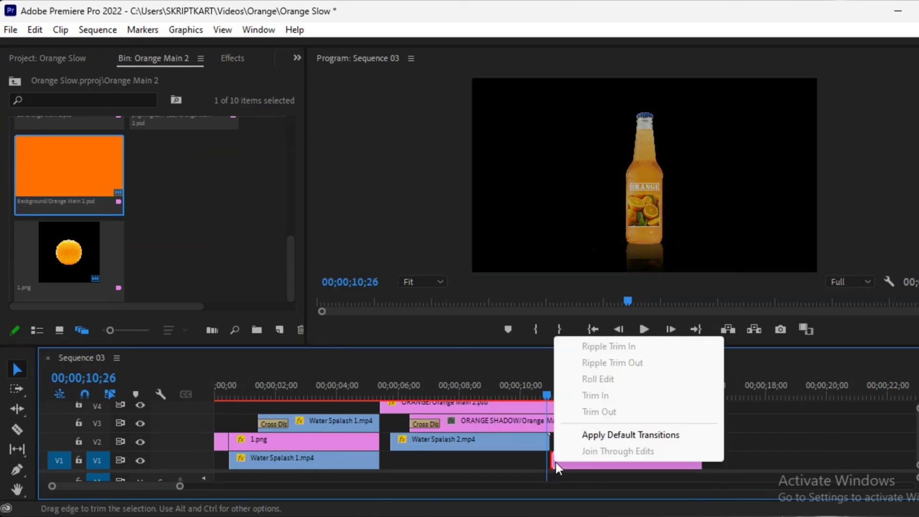
{"action": "left_click", "coordinate": [593, 435]}
{"action": "left_click", "coordinate": [538, 397]}
{"action": "key", "text": "space"}
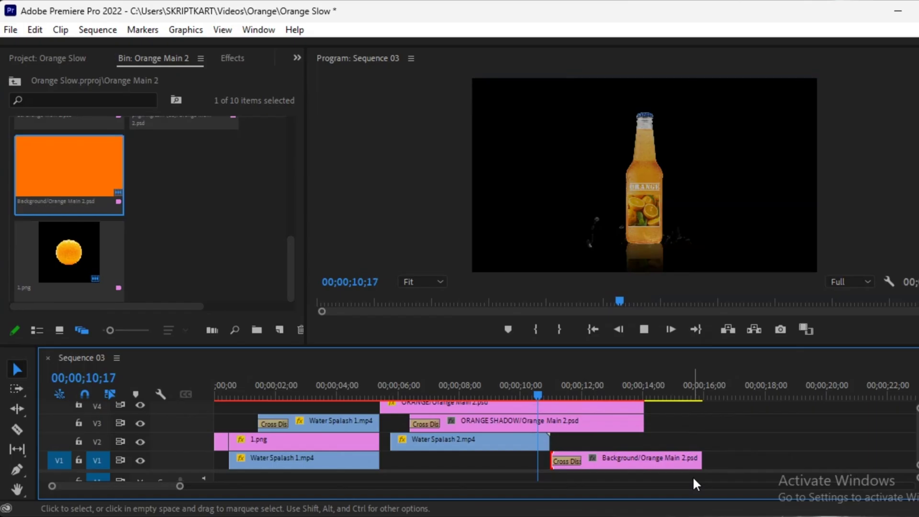
{"action": "key", "text": "space"}
Step: Set the Background's cross dissolve duration to 3 seconds and preview the fade-in
{"action": "double_click", "coordinate": [561, 461]}
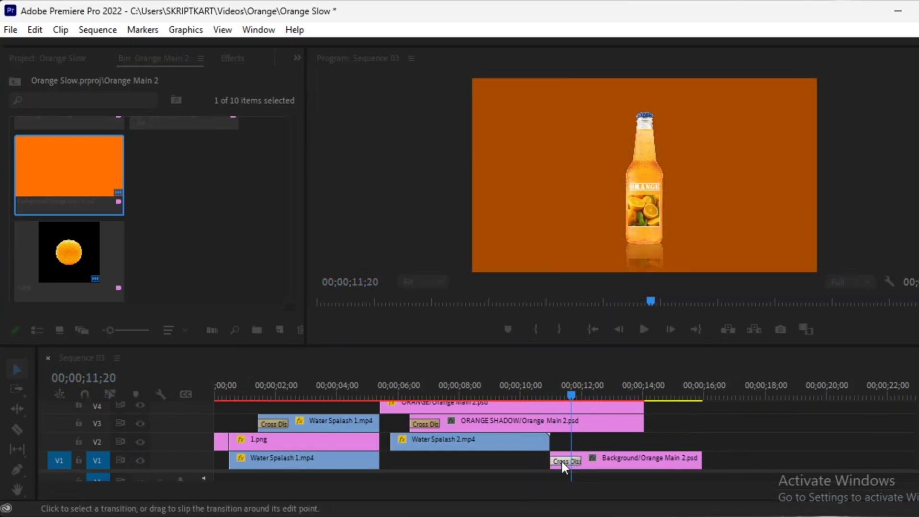
{"action": "left_click", "coordinate": [473, 259]}
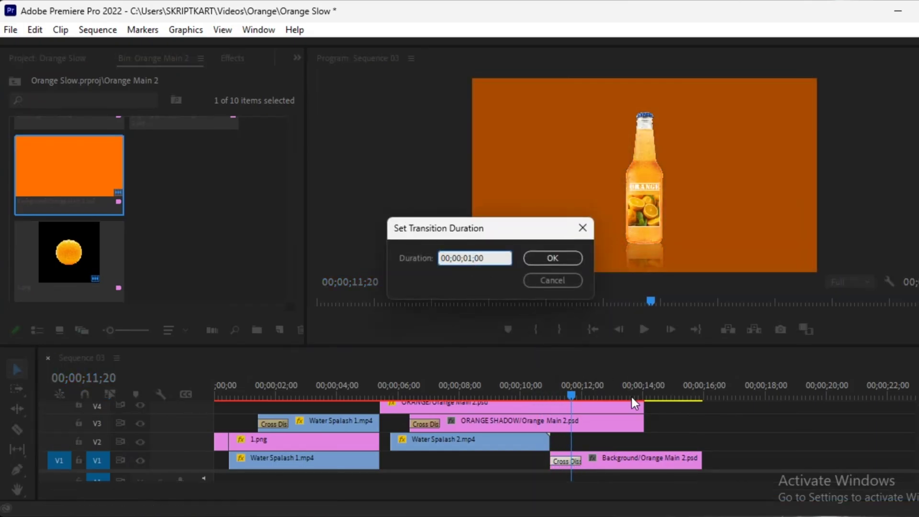
{"action": "key", "text": "BackSpace"}
{"action": "type", "text": "3"}
{"action": "key", "text": "Return"}
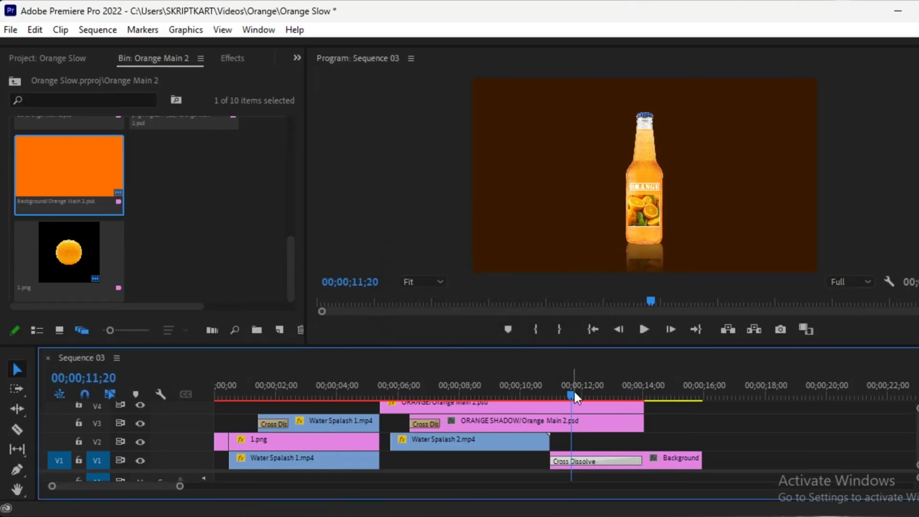
{"action": "left_click_drag", "start_coordinate": [574, 396], "coordinate": [539, 398]}
{"action": "key", "text": "space"}
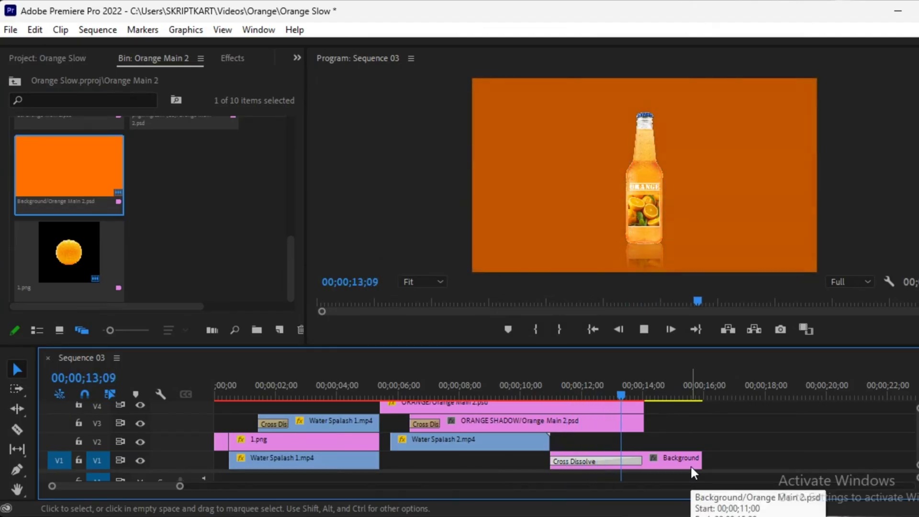
{"action": "key", "text": "space"}
{"action": "scroll", "coordinate": [118, 179], "scroll_direction": "up", "scroll_amount": 2}
Step: Place the pngwing.com (11) bokeh on V2 and extend Background and ORANGE clips to about 18 s
{"action": "left_click", "coordinate": [172, 172]}
{"action": "mouse_move", "coordinate": [580, 412]}
{"action": "left_mouse_down"}
{"action": "mouse_move", "coordinate": [635, 442]}
{"action": "mouse_move", "coordinate": [624, 441]}
{"action": "left_mouse_up"}
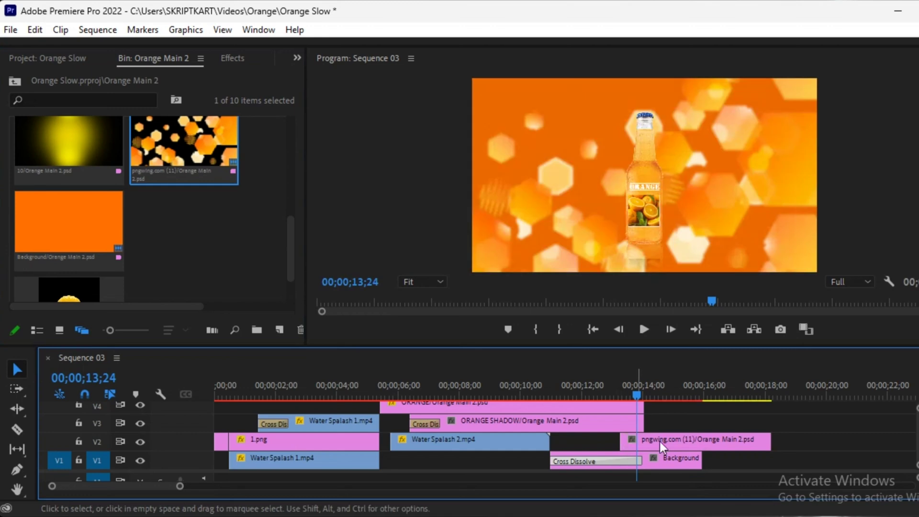
{"action": "left_click_drag", "start_coordinate": [700, 461], "coordinate": [771, 460]}
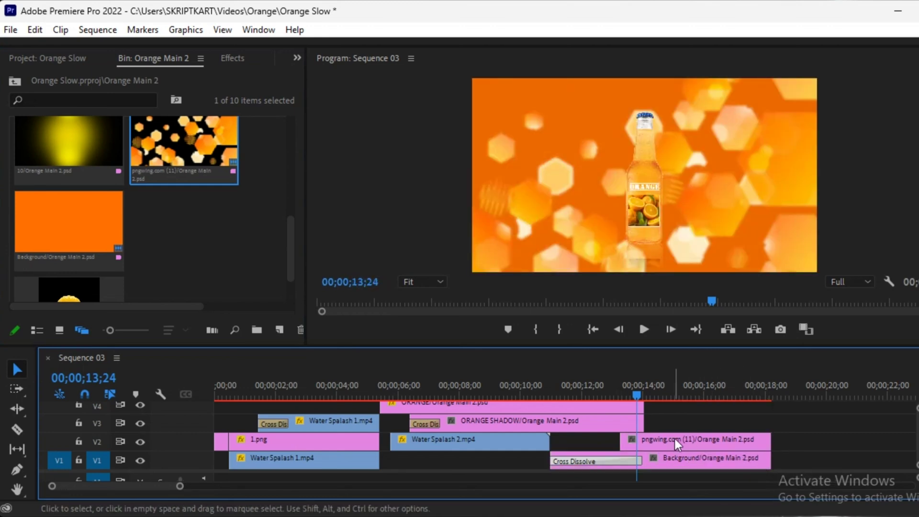
{"action": "left_click_drag", "start_coordinate": [635, 421], "coordinate": [774, 434]}
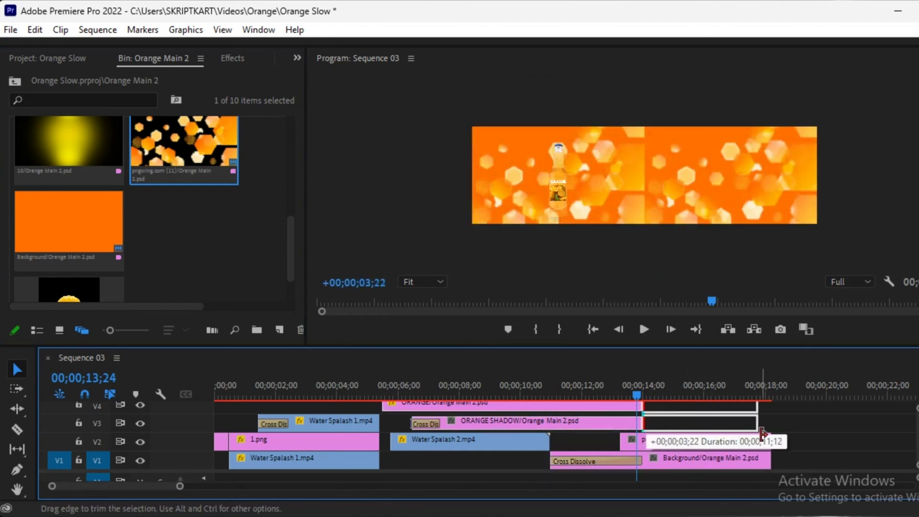
{"action": "left_click_drag", "start_coordinate": [774, 434], "coordinate": [771, 433]}
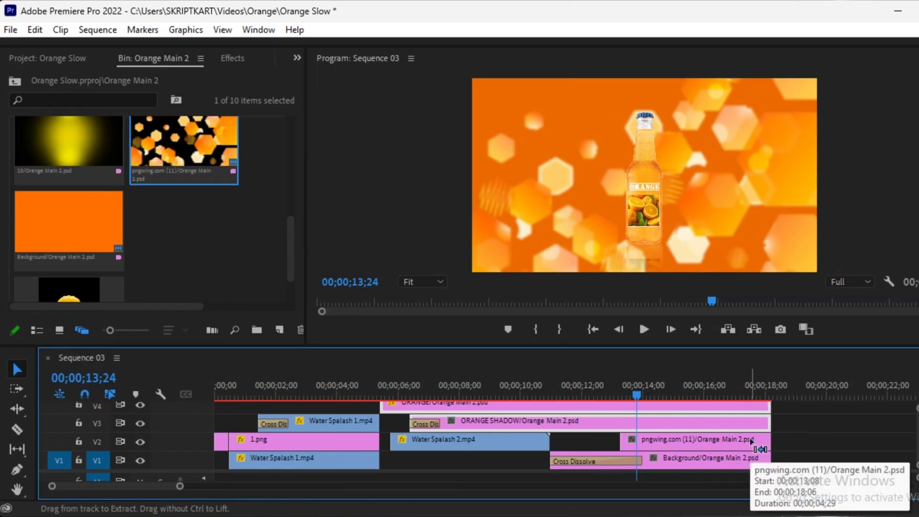
Step: Move the bottle clip stack up one track and bring the yellow glow image onto V3
{"action": "scroll", "coordinate": [753, 429], "scroll_direction": "up", "scroll_amount": 1}
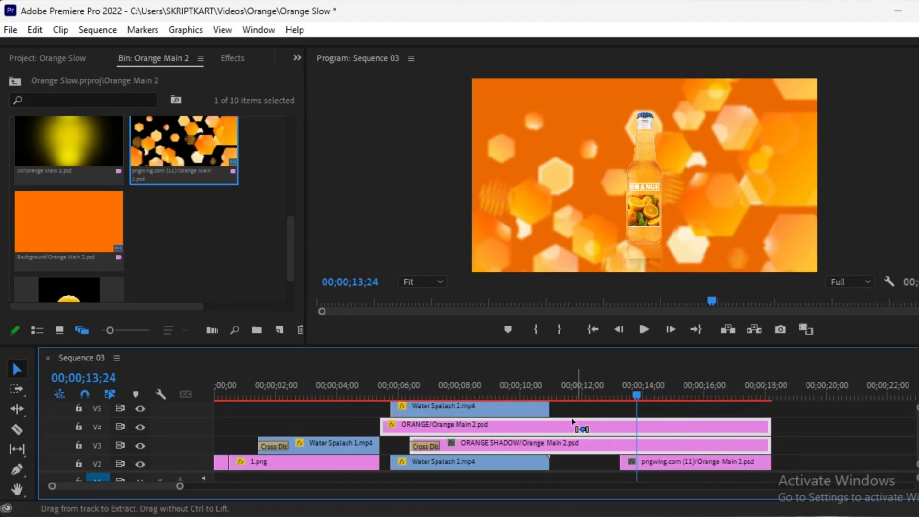
{"action": "left_click", "coordinate": [511, 406], "text": "shift"}
{"action": "left_click_drag", "start_coordinate": [681, 421], "coordinate": [681, 406]}
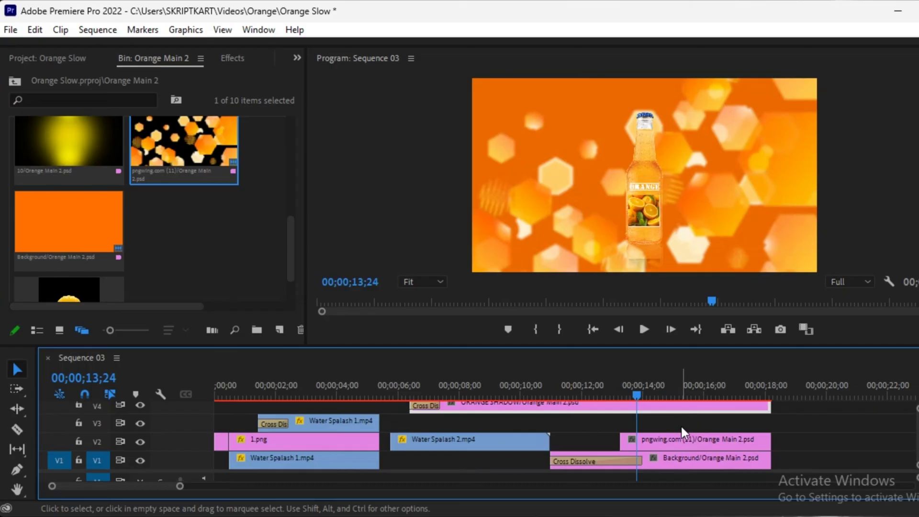
{"action": "left_click_drag", "start_coordinate": [97, 150], "coordinate": [621, 426]}
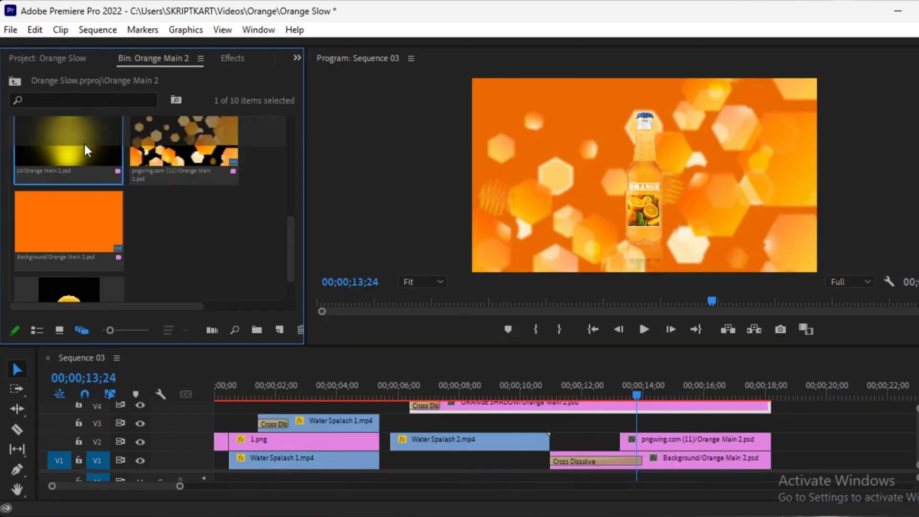
Step: Drop the yellow glow on V3 and add default cross dissolves to the glow and bokeh starts
{"action": "left_click_drag", "start_coordinate": [621, 426], "coordinate": [622, 425]}
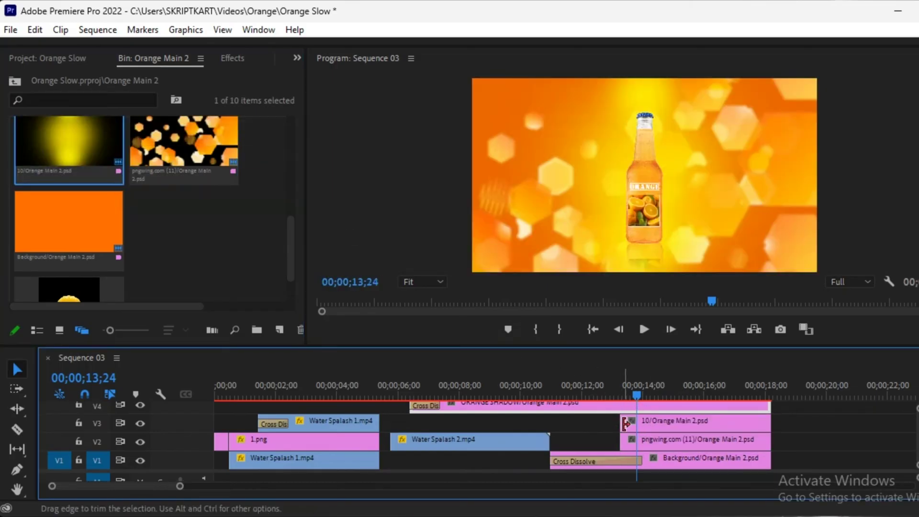
{"action": "right_click", "coordinate": [622, 425]}
{"action": "left_click", "coordinate": [656, 398]}
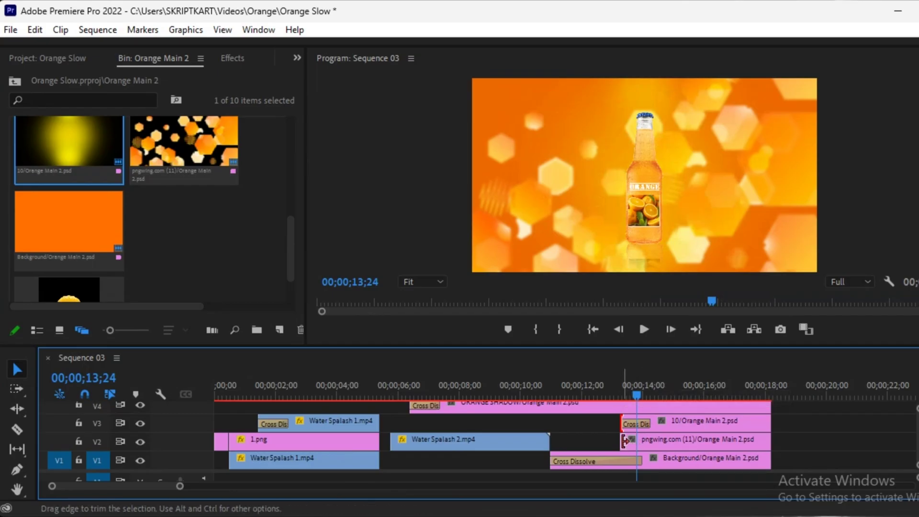
{"action": "right_click", "coordinate": [625, 442]}
{"action": "left_click", "coordinate": [659, 414]}
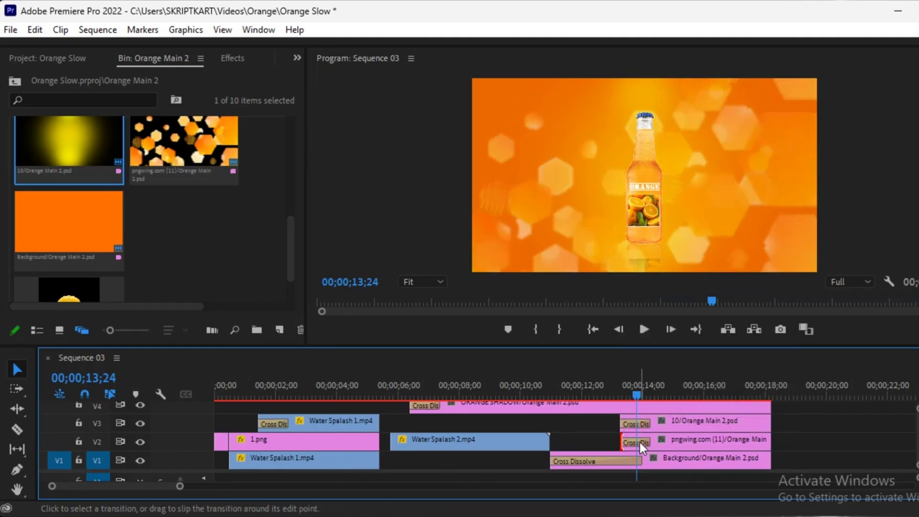
Step: Lengthen the bokeh's cross dissolve duration and preview the layered fade-ins
{"action": "double_click", "coordinate": [639, 442]}
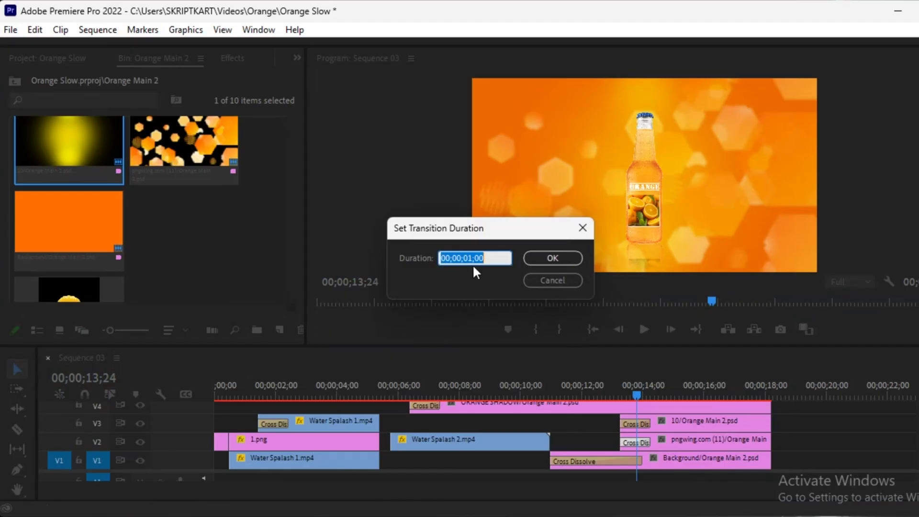
{"action": "left_click", "coordinate": [473, 259]}
{"action": "key", "text": "Return"}
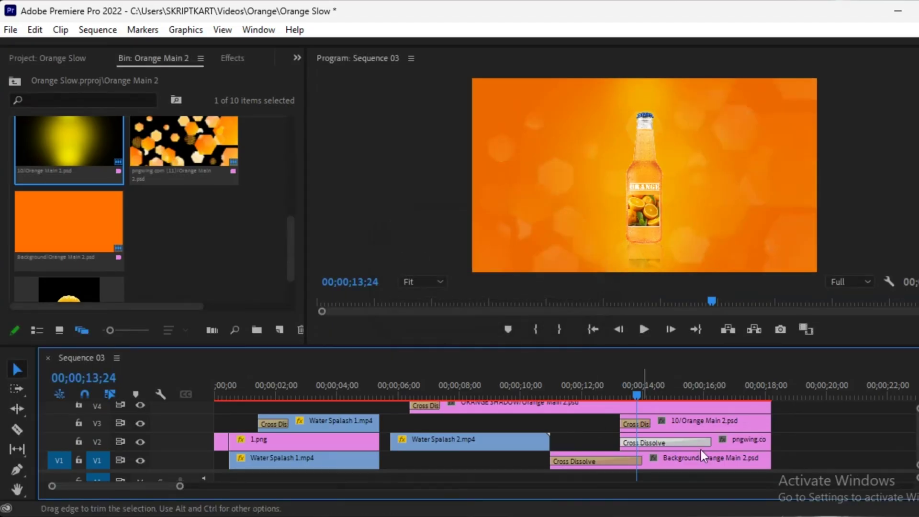
{"action": "left_click_drag", "start_coordinate": [642, 399], "coordinate": [546, 409]}
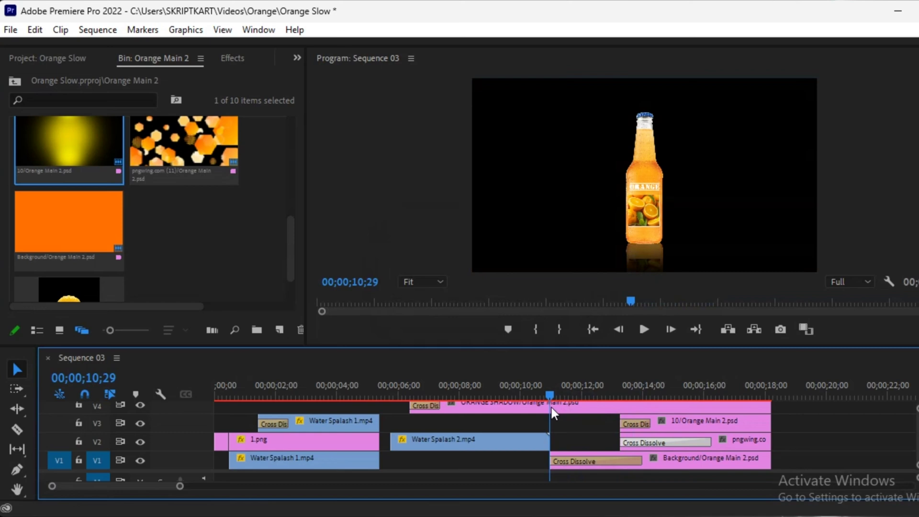
{"action": "key", "text": "space"}
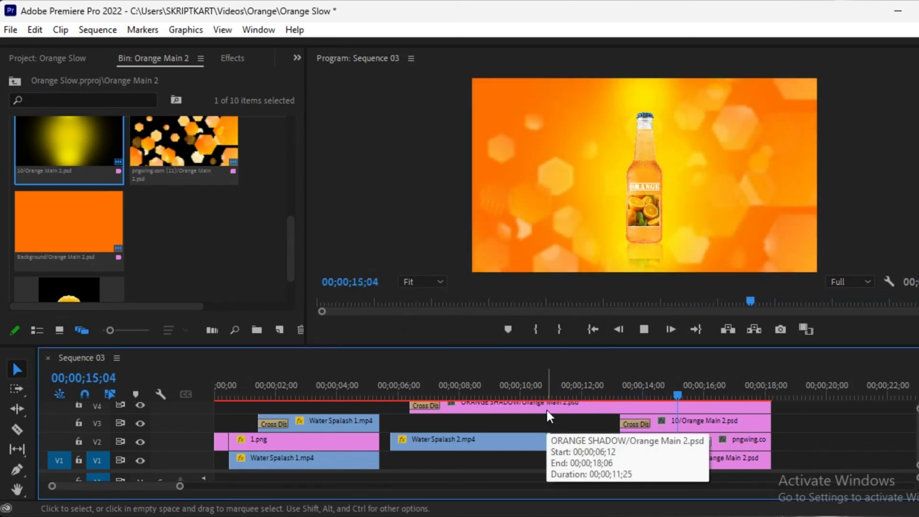
{"action": "key", "text": "space"}
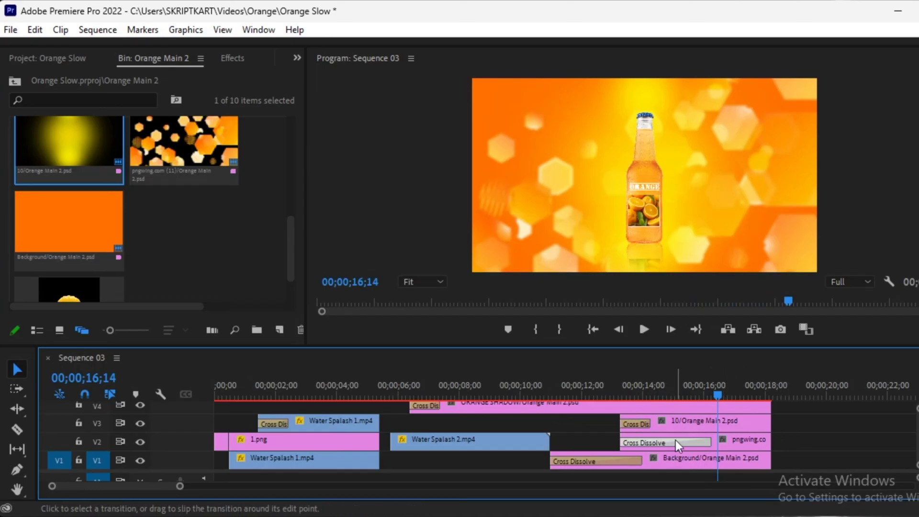
{"action": "scroll", "coordinate": [443, 423], "scroll_direction": "down", "scroll_amount": 2}
{"action": "scroll", "coordinate": [504, 413], "scroll_direction": "up", "scroll_amount": 1}
{"action": "scroll", "coordinate": [504, 413], "scroll_direction": "up", "scroll_amount": 1}
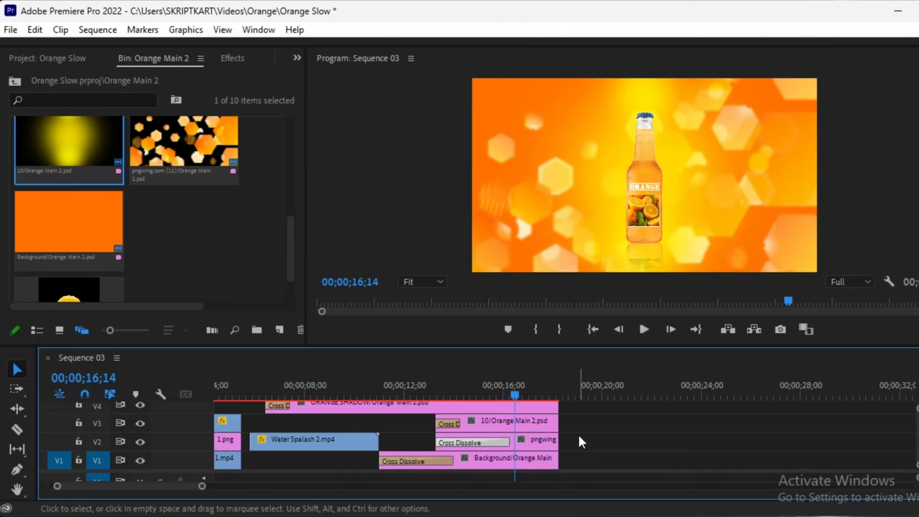
{"action": "scroll", "coordinate": [570, 435], "scroll_direction": "up", "scroll_amount": 1}
{"action": "scroll", "coordinate": [561, 430], "scroll_direction": "up", "scroll_amount": 1}
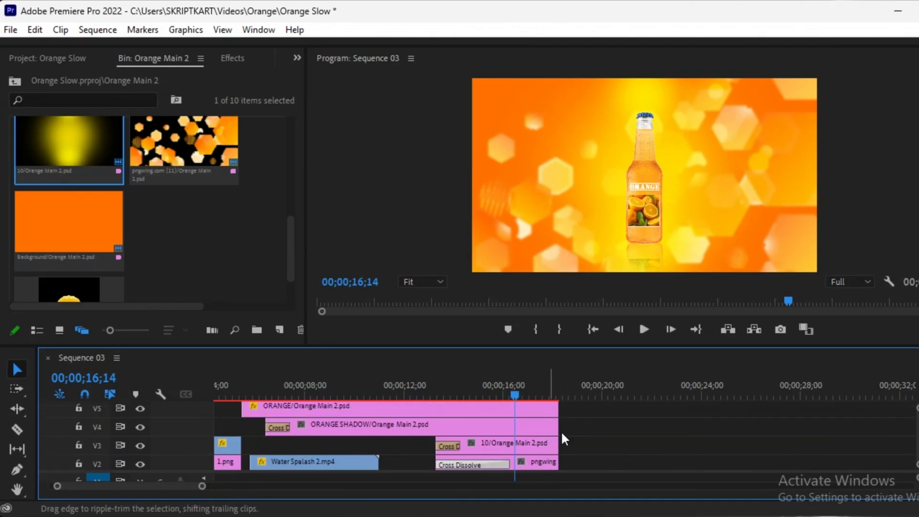
{"action": "left_click", "coordinate": [544, 427]}
{"action": "left_click", "coordinate": [542, 410], "text": "shift"}
{"action": "scroll", "coordinate": [541, 413], "scroll_direction": "up", "scroll_amount": 1}
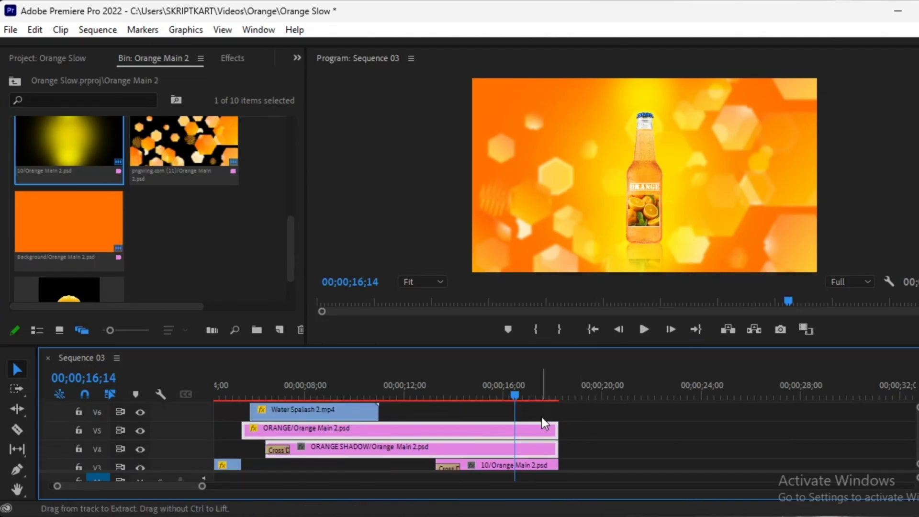
{"action": "left_click", "coordinate": [363, 409], "text": "shift"}
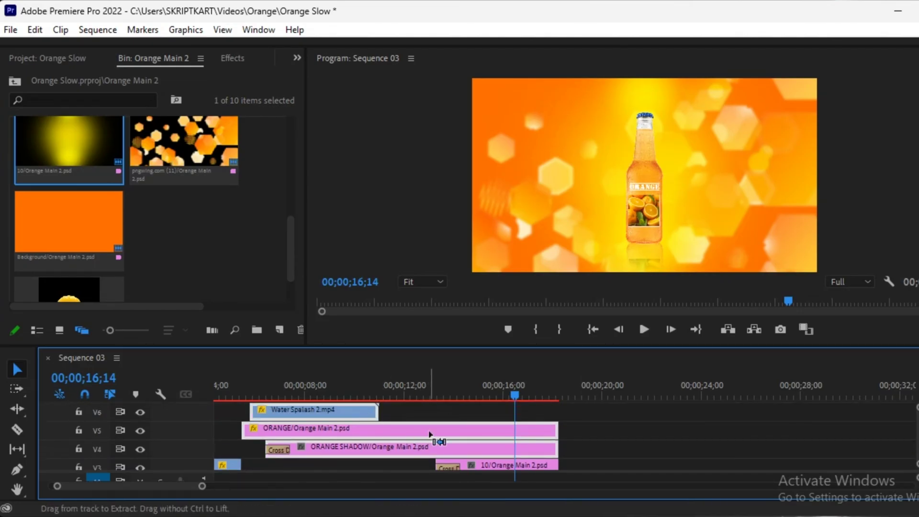
{"action": "scroll", "coordinate": [421, 437], "scroll_direction": "up", "scroll_amount": 1}
{"action": "left_click_drag", "start_coordinate": [369, 422], "coordinate": [367, 424]}
{"action": "scroll", "coordinate": [367, 425], "scroll_direction": "down", "scroll_amount": 3}
{"action": "scroll", "coordinate": [421, 431], "scroll_direction": "up", "scroll_amount": 2}
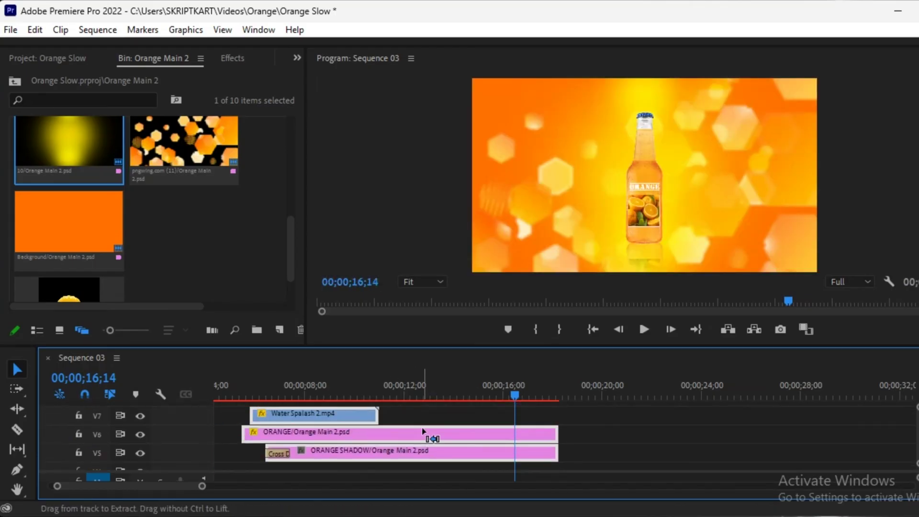
{"action": "left_click_drag", "start_coordinate": [355, 419], "coordinate": [361, 415]}
{"action": "scroll", "coordinate": [363, 412], "scroll_direction": "down", "scroll_amount": 2}
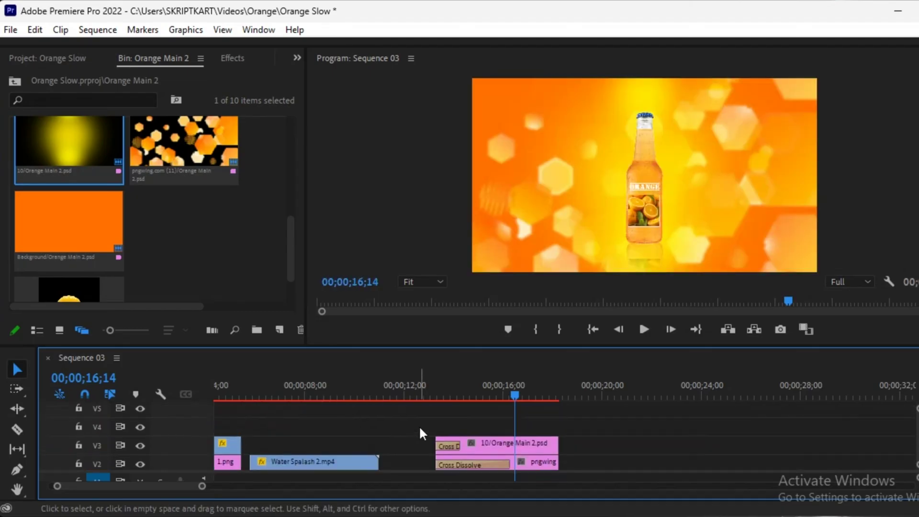
{"action": "scroll", "coordinate": [418, 425], "scroll_direction": "up", "scroll_amount": 4}
{"action": "left_click_drag", "start_coordinate": [376, 421], "coordinate": [379, 423]}
{"action": "scroll", "coordinate": [410, 443], "scroll_direction": "down", "scroll_amount": 4}
{"action": "scroll", "coordinate": [436, 426], "scroll_direction": "up", "scroll_amount": 4}
{"action": "scroll", "coordinate": [436, 425], "scroll_direction": "down", "scroll_amount": 3}
{"action": "left_click", "coordinate": [219, 234]}
{"action": "scroll", "coordinate": [220, 237], "scroll_direction": "up", "scroll_amount": 2}
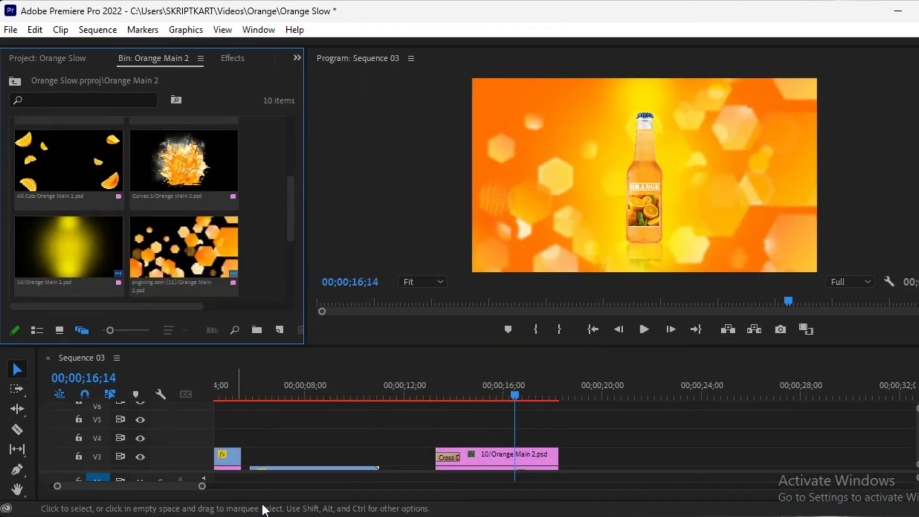
{"action": "left_click", "coordinate": [211, 168]}
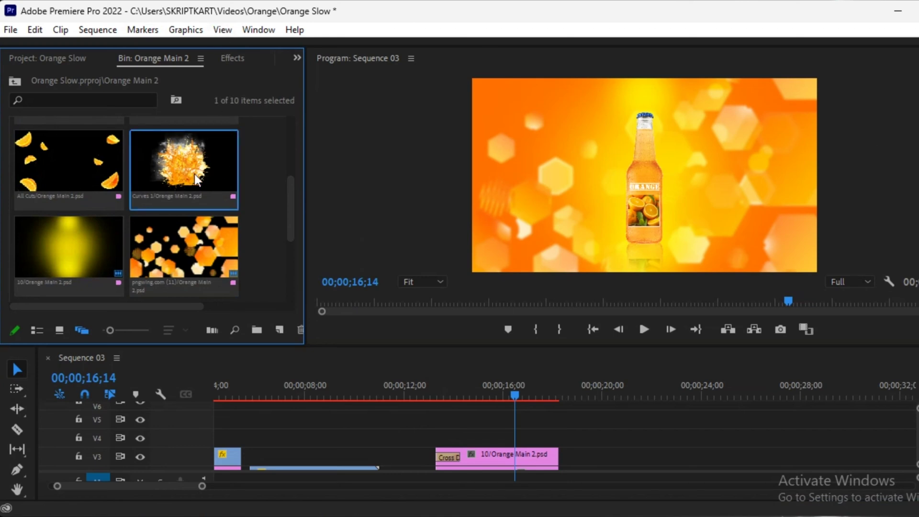
Step: Place Curves 1 on V4 near 20 s, then 14 copy on V5 and 14 on V6 at 16;14
{"action": "mouse_move", "coordinate": [192, 173]}
{"action": "left_mouse_down"}
{"action": "mouse_move", "coordinate": [510, 430]}
{"action": "mouse_move", "coordinate": [631, 434]}
{"action": "left_mouse_up"}
{"action": "scroll", "coordinate": [153, 194], "scroll_direction": "up", "scroll_amount": 1}
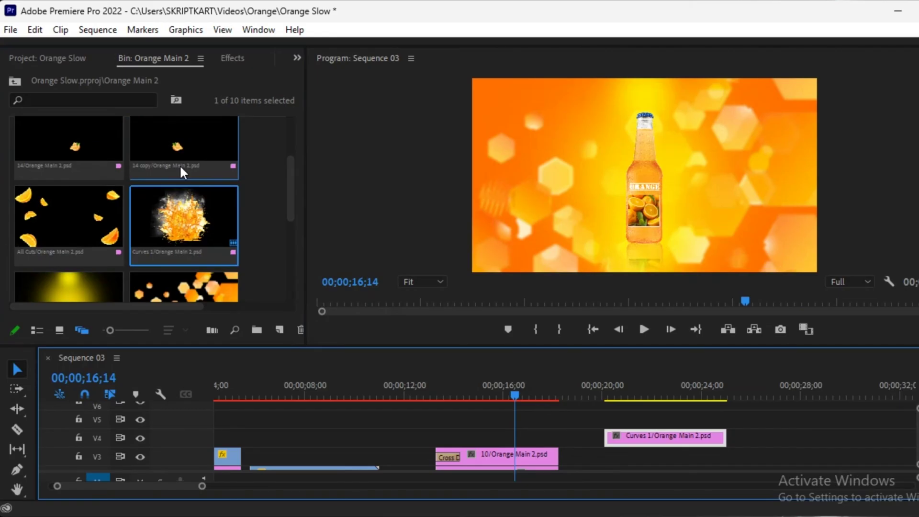
{"action": "left_click_drag", "start_coordinate": [203, 143], "coordinate": [515, 416]}
{"action": "scroll", "coordinate": [532, 423], "scroll_direction": "up", "scroll_amount": 2}
{"action": "left_click_drag", "start_coordinate": [67, 137], "coordinate": [534, 448]}
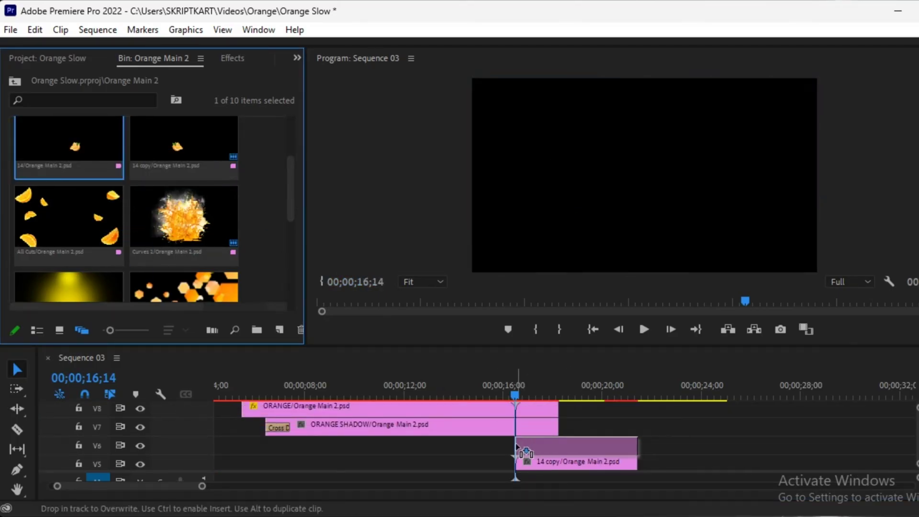
{"action": "left_click_drag", "start_coordinate": [534, 448], "coordinate": [536, 448]}
Step: Scrub and play the sequence to preview the new layers, stopping near the 13-second bokeh frame
{"action": "scroll", "coordinate": [564, 438], "scroll_direction": "down", "scroll_amount": 3}
{"action": "scroll", "coordinate": [141, 213], "scroll_direction": "up", "scroll_amount": 2}
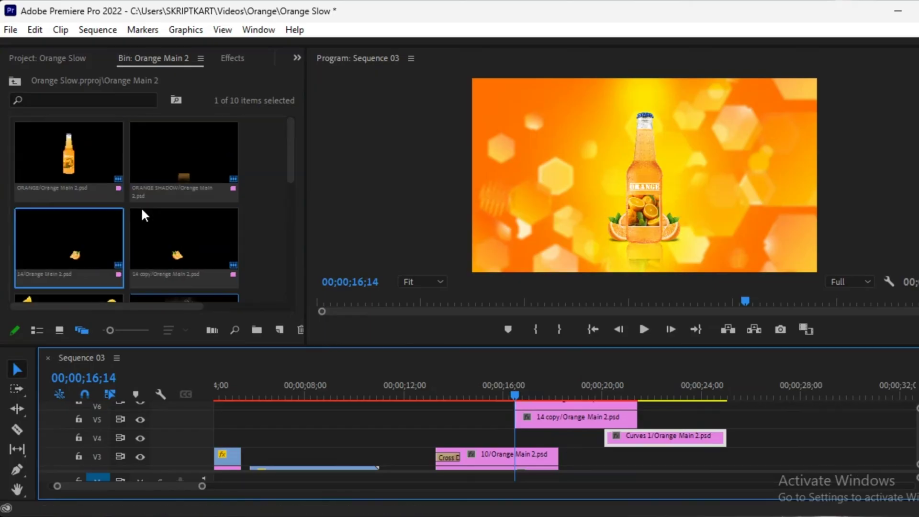
{"action": "scroll", "coordinate": [140, 207], "scroll_direction": "down", "scroll_amount": 5}
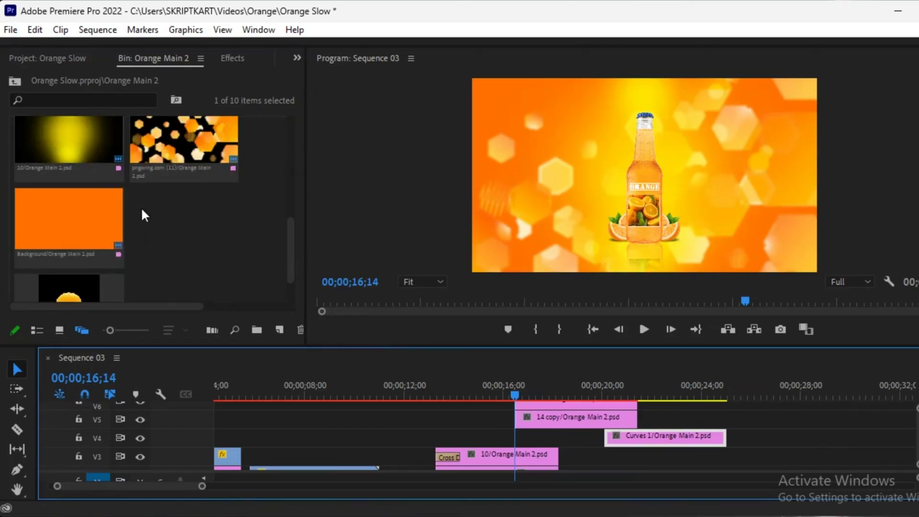
{"action": "scroll", "coordinate": [512, 441], "scroll_direction": "up", "scroll_amount": 2}
{"action": "mouse_move", "coordinate": [514, 391]}
{"action": "left_mouse_down"}
{"action": "mouse_move", "coordinate": [441, 401]}
{"action": "mouse_move", "coordinate": [509, 404]}
{"action": "mouse_move", "coordinate": [527, 420]}
{"action": "mouse_move", "coordinate": [367, 417]}
{"action": "left_mouse_up"}
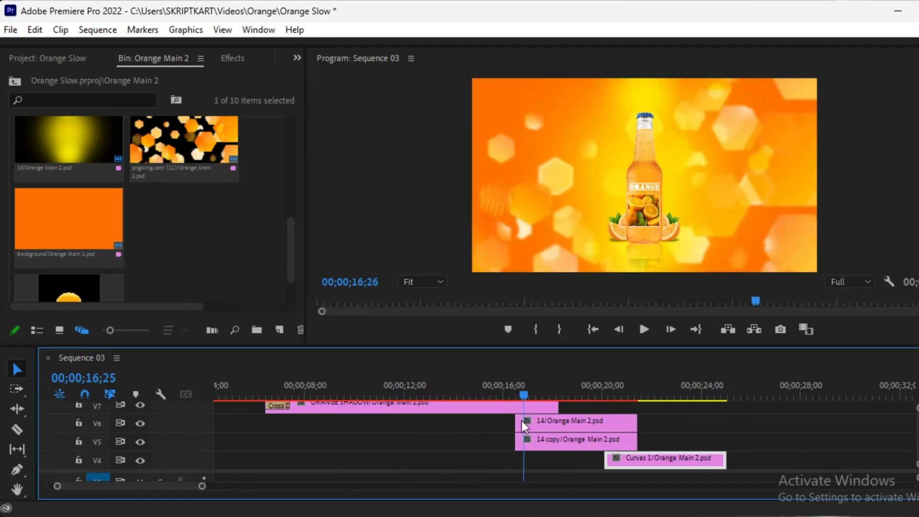
{"action": "key", "text": "space"}
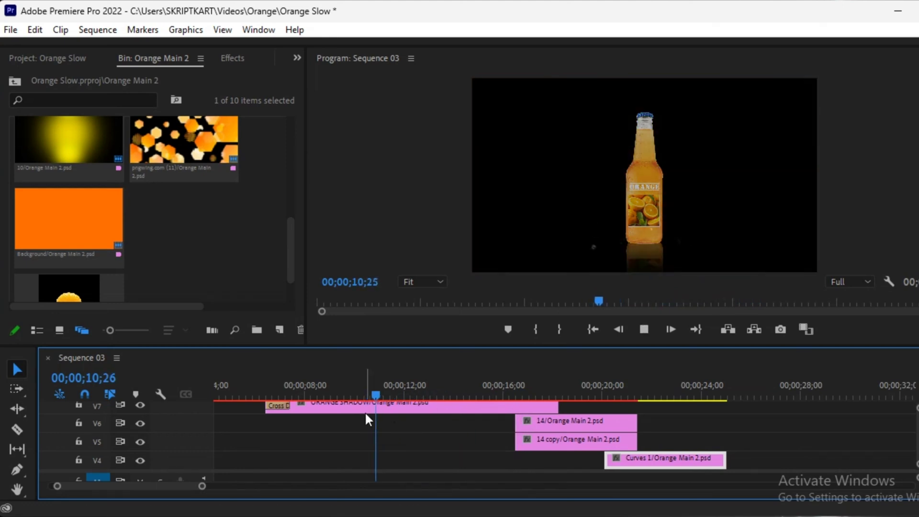
{"action": "key", "text": "space"}
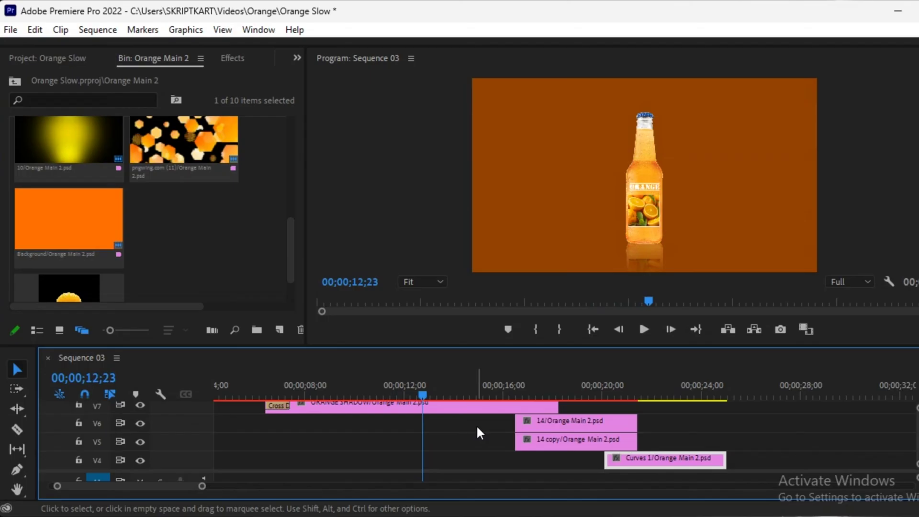
{"action": "mouse_move", "coordinate": [421, 389]}
{"action": "left_mouse_down"}
{"action": "mouse_move", "coordinate": [472, 399]}
{"action": "mouse_move", "coordinate": [443, 396]}
{"action": "left_mouse_up"}
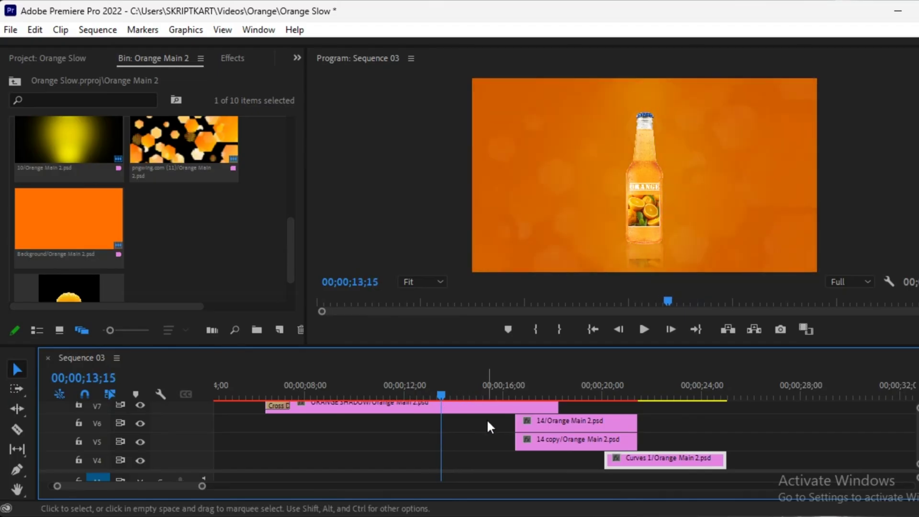
{"action": "scroll", "coordinate": [491, 422], "scroll_direction": "up", "scroll_amount": 2}
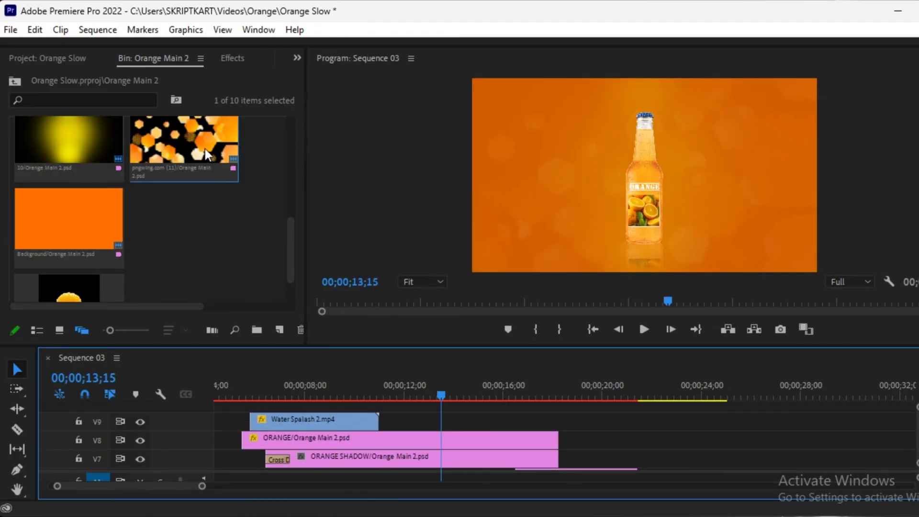
Step: Place the All Cuts orange slices on V9 at the playhead, around 13;15
{"action": "scroll", "coordinate": [193, 231], "scroll_direction": "up", "scroll_amount": 3}
{"action": "scroll", "coordinate": [193, 231], "scroll_direction": "down", "scroll_amount": 3}
{"action": "left_click", "coordinate": [95, 154]}
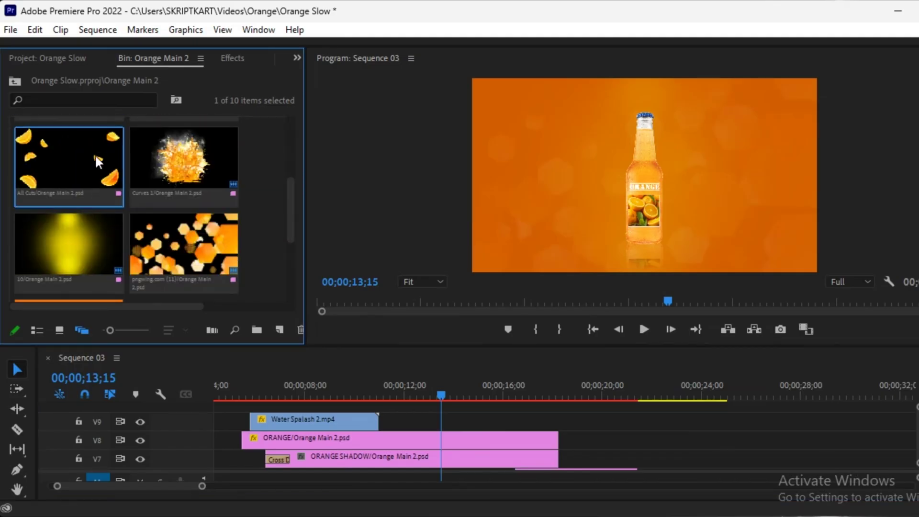
{"action": "left_click_drag", "start_coordinate": [79, 160], "coordinate": [444, 416]}
{"action": "left_click", "coordinate": [468, 421]}
{"action": "key", "text": "Left"}
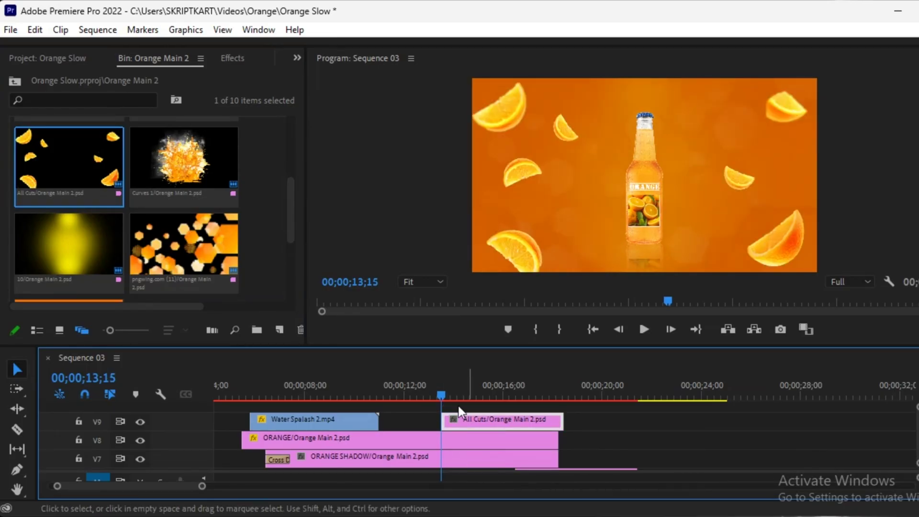
Step: Keyframe the All Cuts Scale to start at 13, then move the playhead to 25;03
{"action": "left_click", "coordinate": [297, 59]}
{"action": "left_click", "coordinate": [314, 126]}
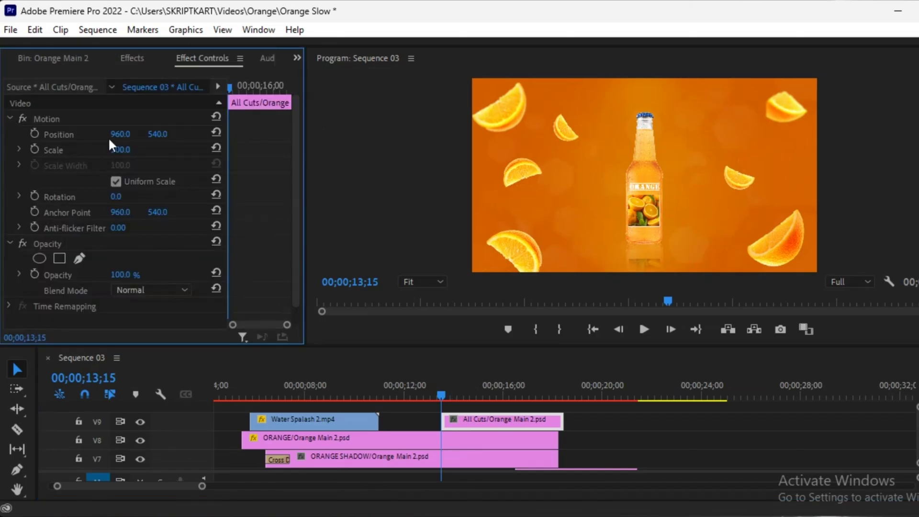
{"action": "left_click", "coordinate": [34, 149]}
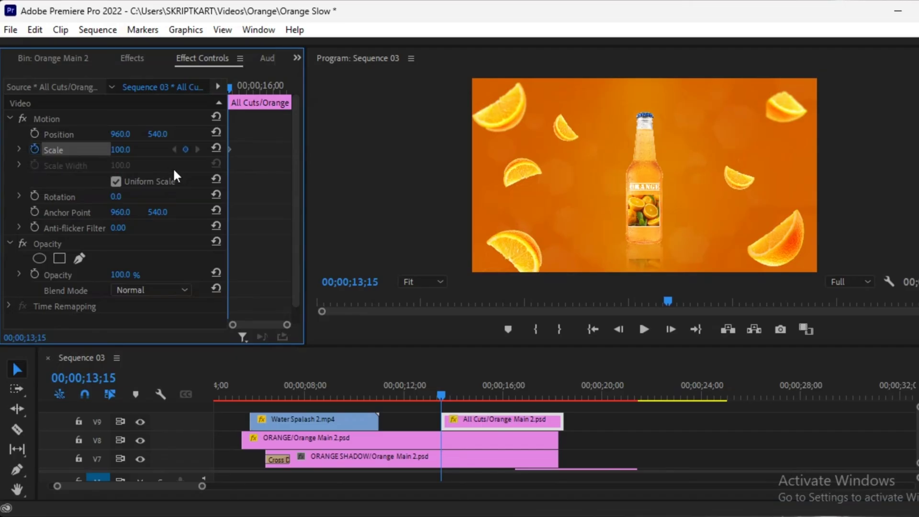
{"action": "type", "text": "3"}
{"action": "key", "text": "Return"}
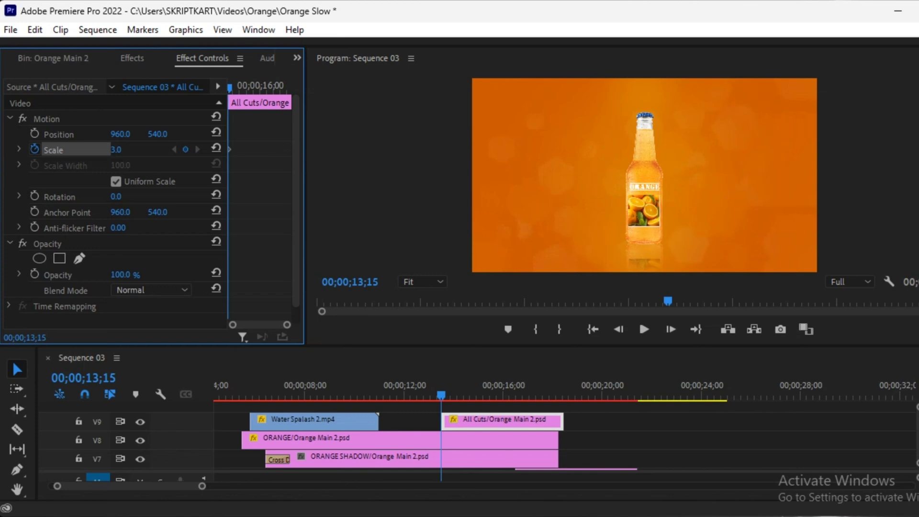
{"action": "left_click_drag", "start_coordinate": [116, 149], "coordinate": [122, 149]}
{"action": "left_click_drag", "start_coordinate": [118, 149], "coordinate": [116, 149]}
{"action": "mouse_move", "coordinate": [440, 392]}
{"action": "left_mouse_down"}
{"action": "mouse_move", "coordinate": [536, 416]}
{"action": "mouse_move", "coordinate": [740, 416]}
{"action": "left_mouse_up"}
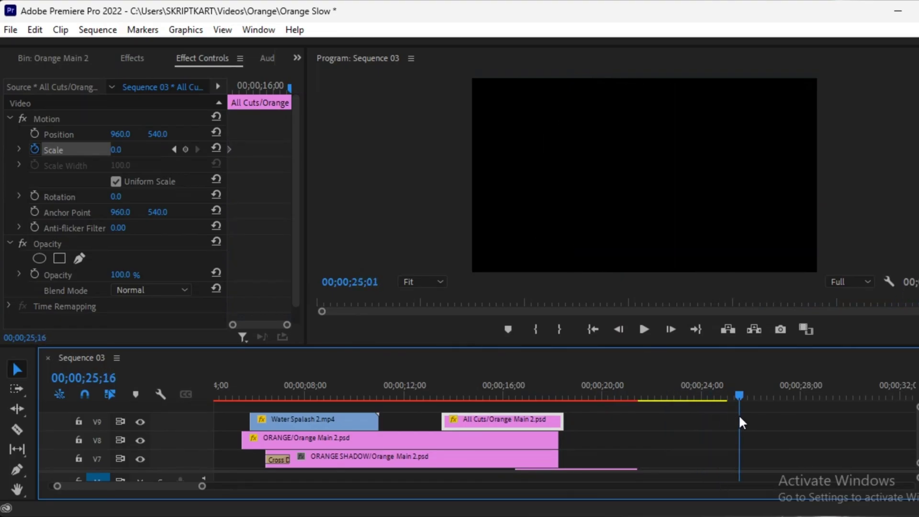
{"action": "left_click_drag", "start_coordinate": [739, 415], "coordinate": [727, 415]}
Step: Extend All Cuts to the playhead and add an end Scale keyframe of 100
{"action": "left_click_drag", "start_coordinate": [558, 419], "coordinate": [726, 425]}
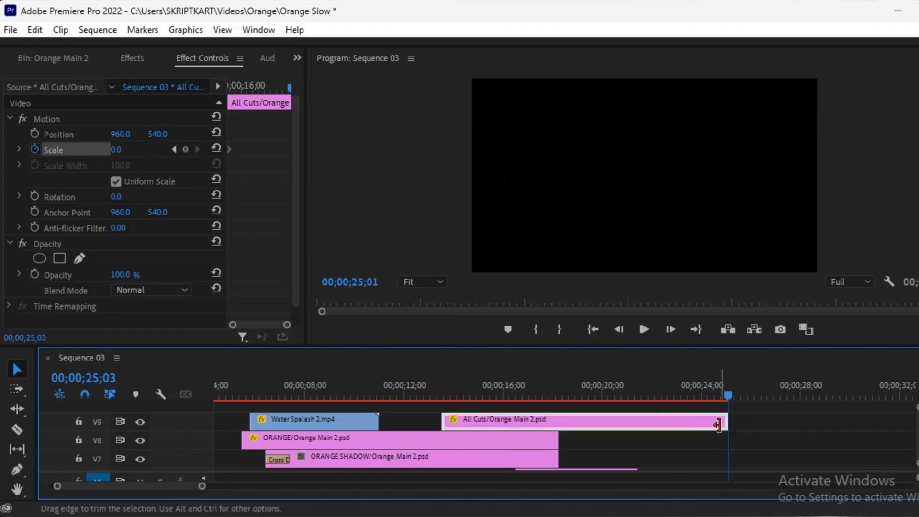
{"action": "left_click", "coordinate": [118, 151]}
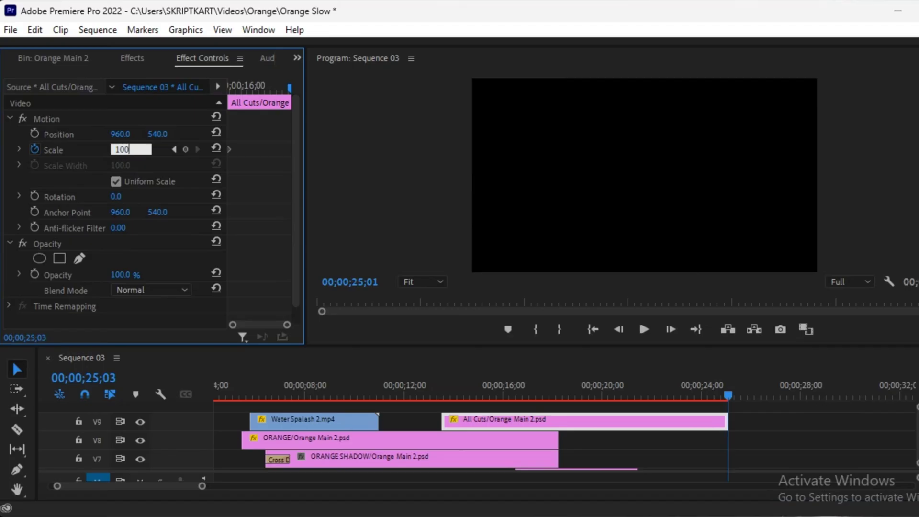
{"action": "key", "text": "Return"}
{"action": "left_click_drag", "start_coordinate": [727, 395], "coordinate": [538, 396]}
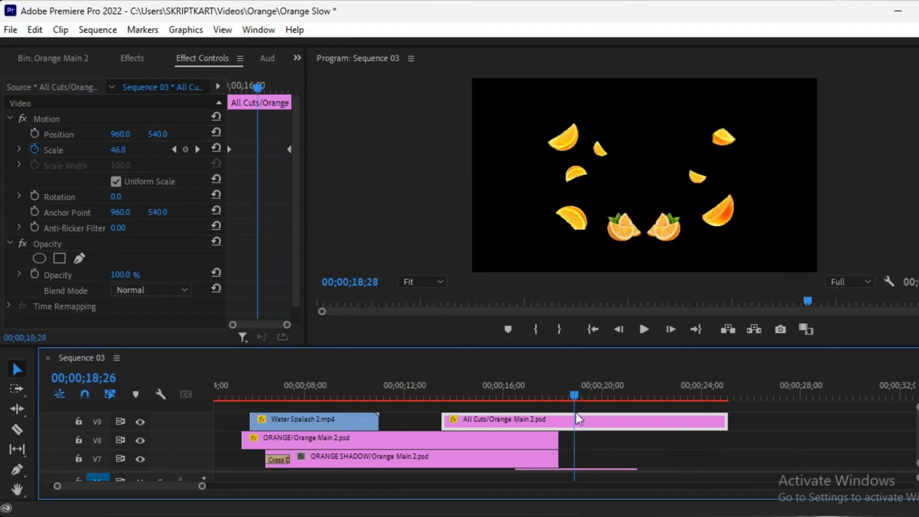
Step: Extend the ORANGE and ORANGE SHADOW clips to about 24 seconds
{"action": "mouse_move", "coordinate": [578, 441]}
{"action": "left_mouse_down"}
{"action": "mouse_move", "coordinate": [551, 460]}
{"action": "mouse_move", "coordinate": [725, 445]}
{"action": "left_mouse_up"}
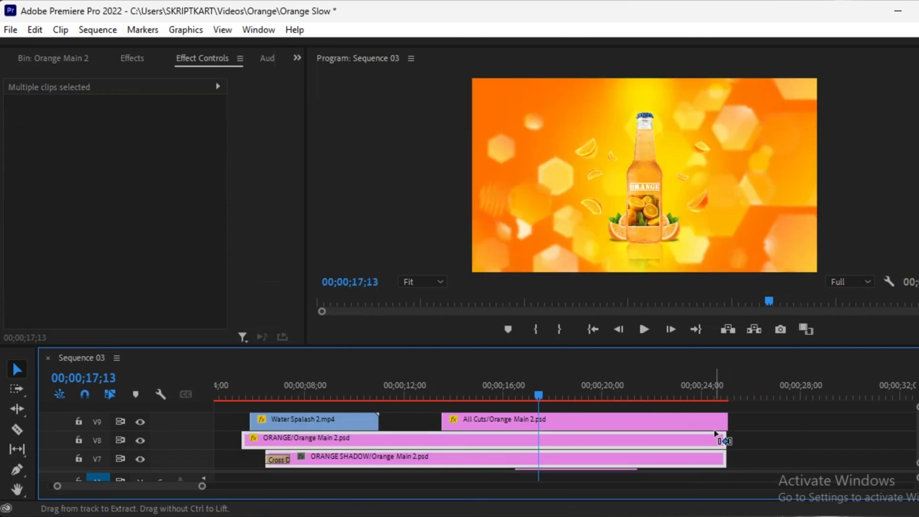
{"action": "scroll", "coordinate": [714, 431], "scroll_direction": "down", "scroll_amount": 2}
{"action": "scroll", "coordinate": [665, 437], "scroll_direction": "down", "scroll_amount": 1}
{"action": "mouse_move", "coordinate": [661, 431]}
{"action": "left_mouse_down"}
{"action": "mouse_move", "coordinate": [634, 453]}
{"action": "mouse_move", "coordinate": [725, 445]}
{"action": "left_mouse_up"}
{"action": "scroll", "coordinate": [743, 452], "scroll_direction": "down", "scroll_amount": 1}
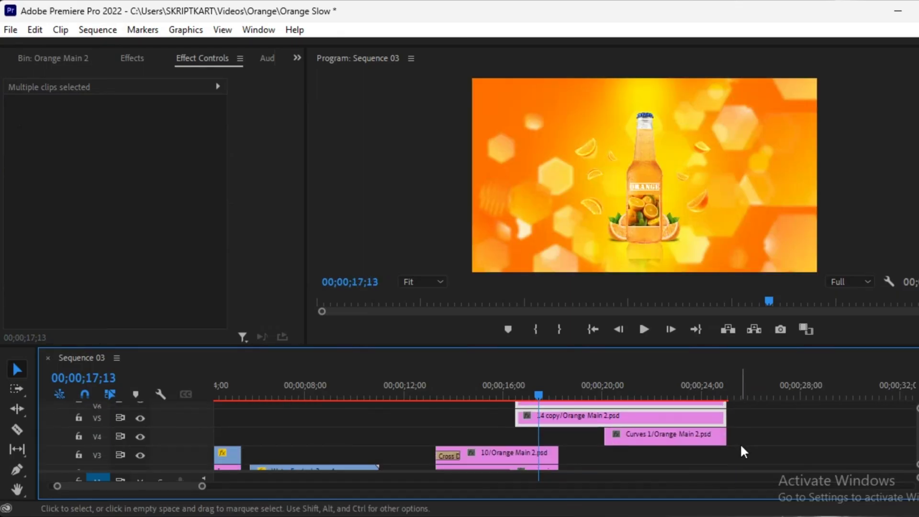
{"action": "scroll", "coordinate": [741, 443], "scroll_direction": "up", "scroll_amount": 2}
{"action": "scroll", "coordinate": [740, 443], "scroll_direction": "up", "scroll_amount": 1}
Step: Scrub to the splash near 24 seconds and play back from 16 seconds to preview
{"action": "left_click_drag", "start_coordinate": [535, 397], "coordinate": [699, 407]}
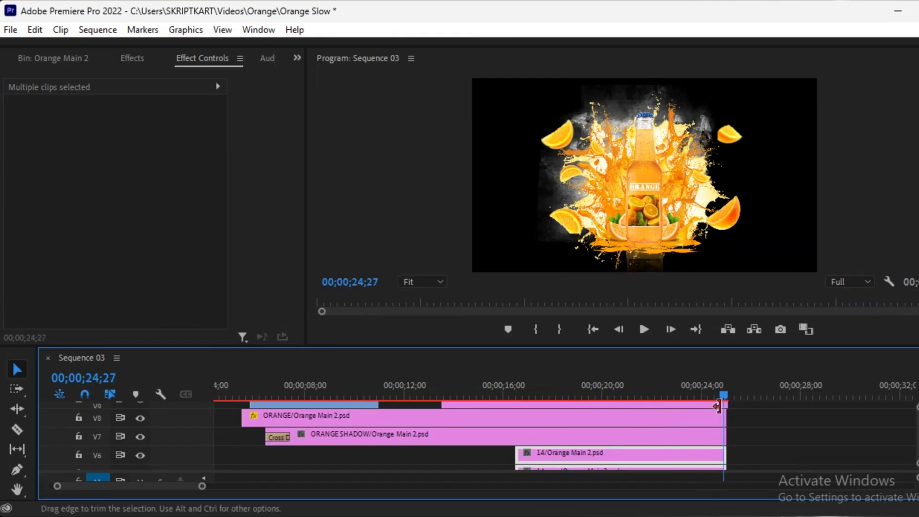
{"action": "left_click_drag", "start_coordinate": [699, 412], "coordinate": [473, 422]}
{"action": "key", "text": "space"}
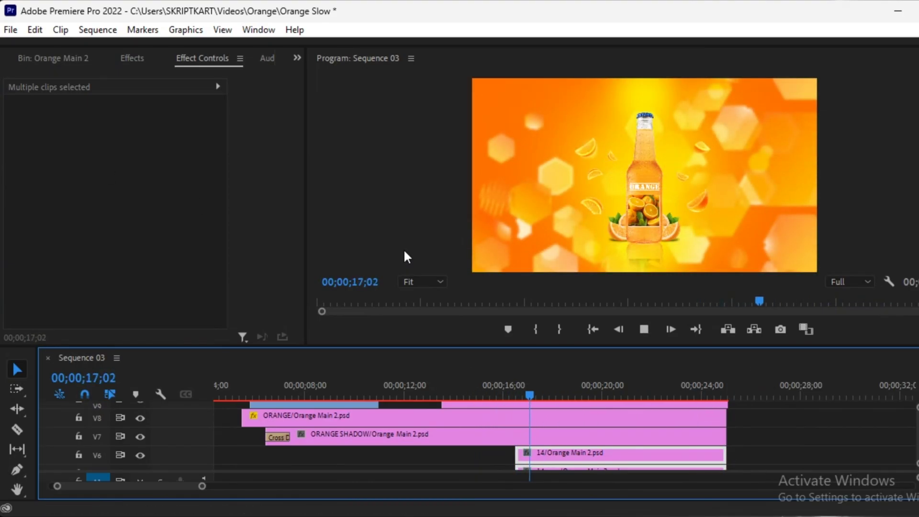
{"action": "key", "text": "space"}
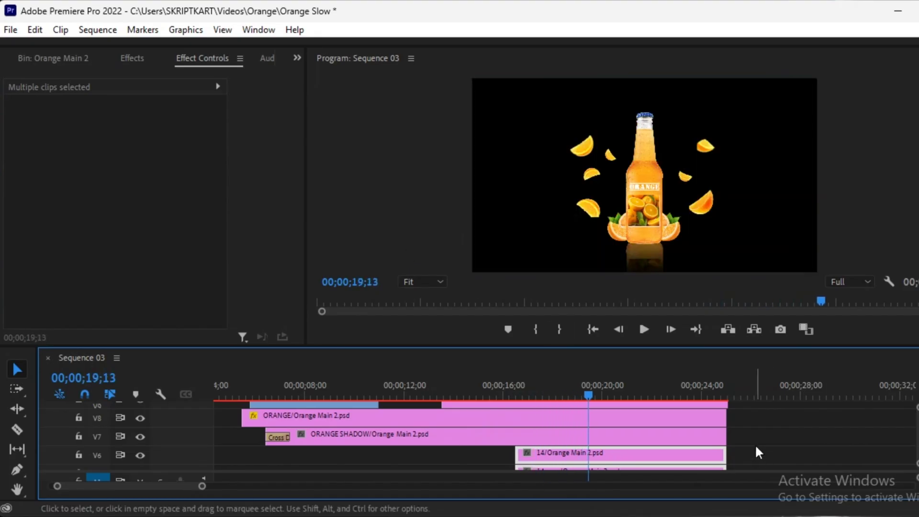
Step: Extend the Background and pngwing clips together to end at about 24 seconds
{"action": "scroll", "coordinate": [754, 443], "scroll_direction": "down", "scroll_amount": 3}
{"action": "scroll", "coordinate": [743, 432], "scroll_direction": "down", "scroll_amount": 2}
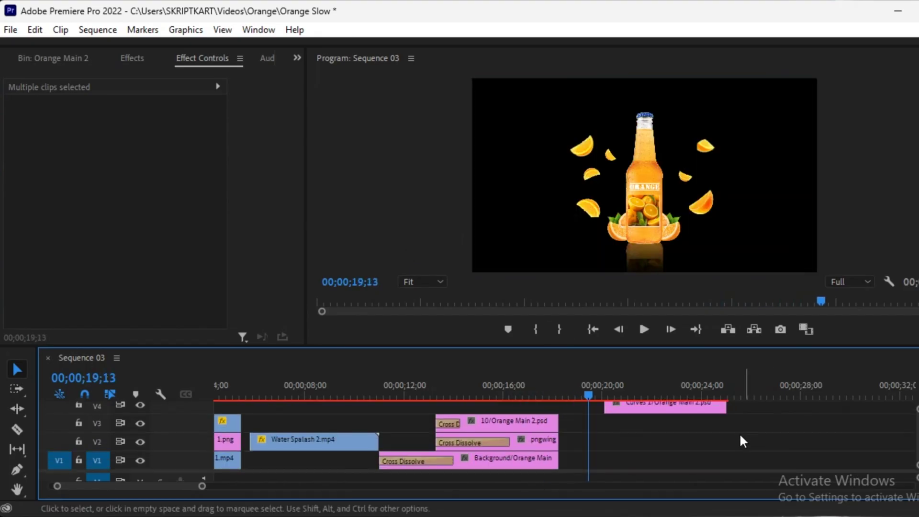
{"action": "left_click", "coordinate": [541, 460]}
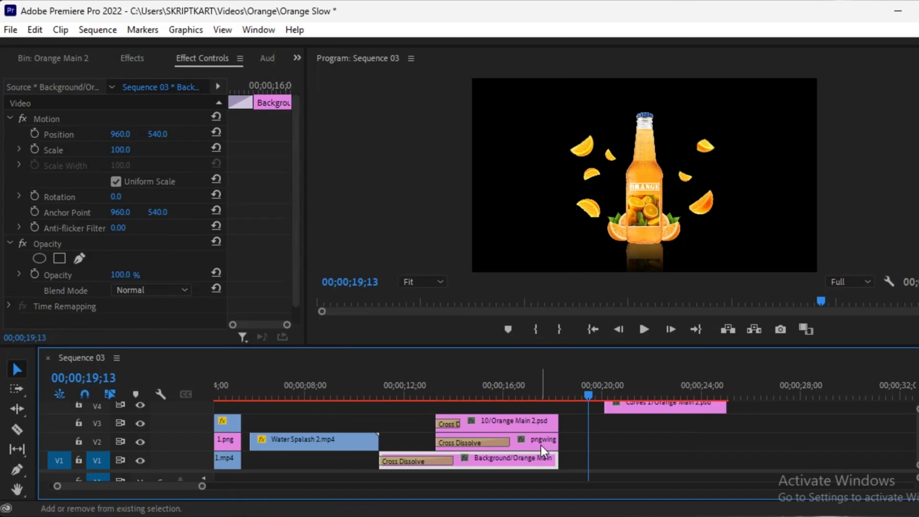
{"action": "left_click", "coordinate": [550, 445], "text": "shift"}
{"action": "left_click_drag", "start_coordinate": [551, 450], "coordinate": [720, 461]}
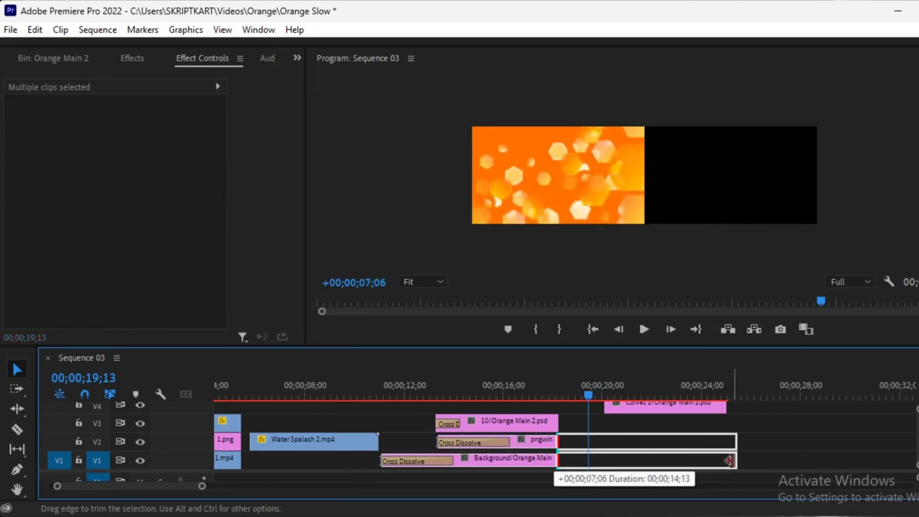
Step: Extend 10/Orange Main 2.psd to about 24 seconds, leaving the playhead near 23 seconds
{"action": "scroll", "coordinate": [622, 450], "scroll_direction": "up", "scroll_amount": 2}
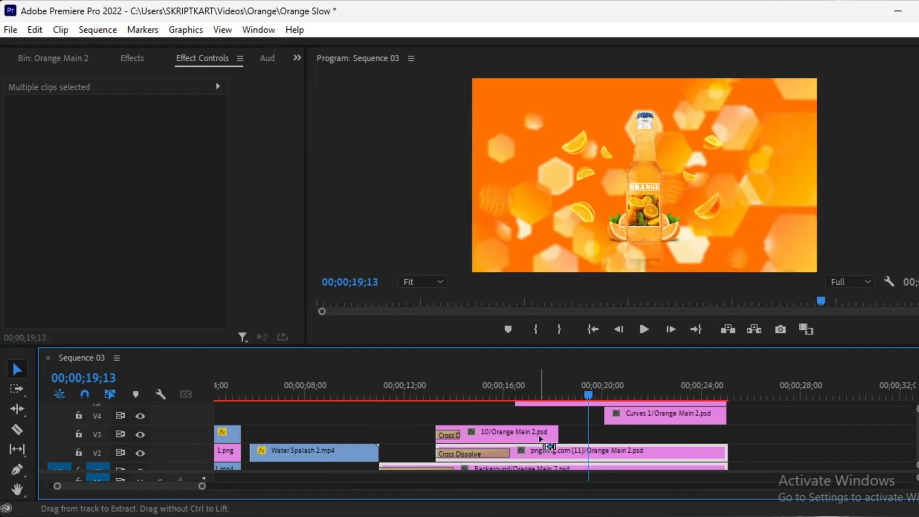
{"action": "left_click", "coordinate": [546, 444]}
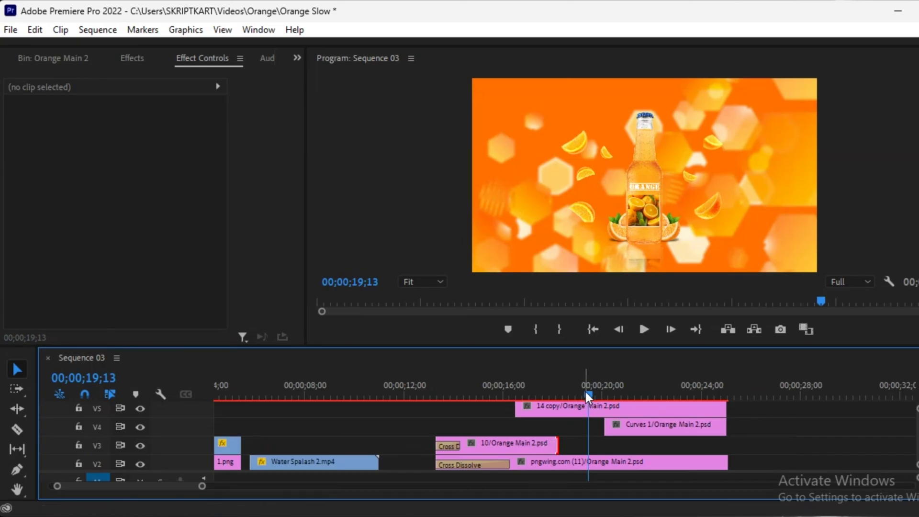
{"action": "left_click_drag", "start_coordinate": [585, 391], "coordinate": [520, 411]}
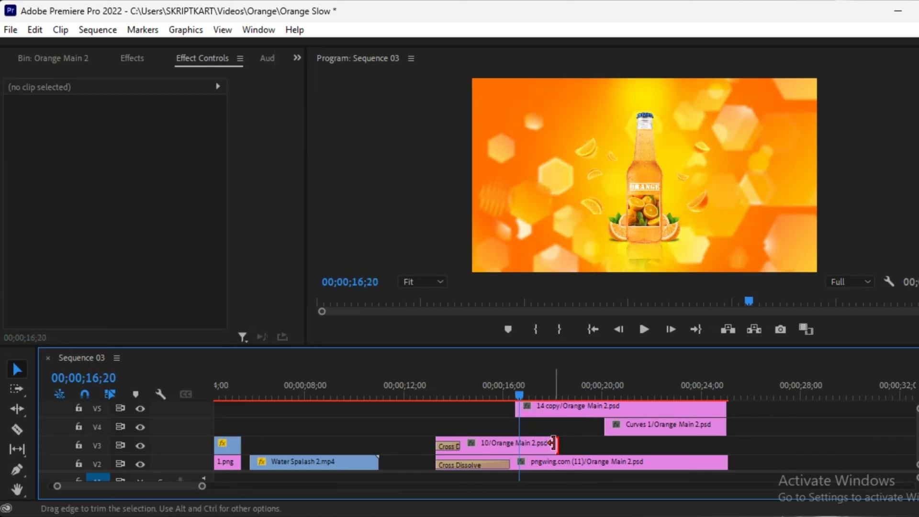
{"action": "left_click_drag", "start_coordinate": [557, 445], "coordinate": [726, 453]}
{"action": "scroll", "coordinate": [598, 443], "scroll_direction": "up", "scroll_amount": 2}
{"action": "scroll", "coordinate": [598, 443], "scroll_direction": "up", "scroll_amount": 2}
{"action": "left_click", "coordinate": [609, 396]}
{"action": "left_click_drag", "start_coordinate": [615, 404], "coordinate": [686, 415]}
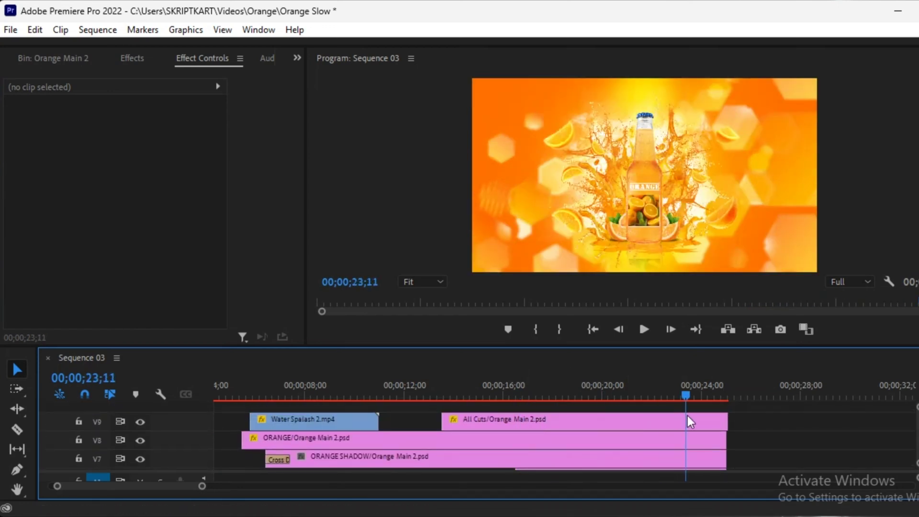
Step: Check the end point of the All Cuts clip in the timeline
{"action": "left_click", "coordinate": [730, 425]}
{"action": "left_click_drag", "start_coordinate": [725, 425], "coordinate": [764, 431]}
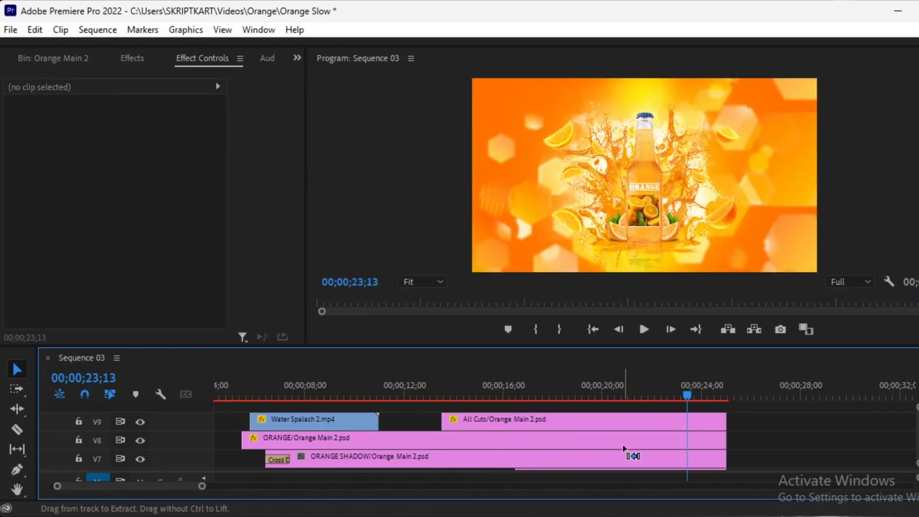
{"action": "scroll", "coordinate": [627, 433], "scroll_direction": "down", "scroll_amount": 2}
{"action": "scroll", "coordinate": [628, 433], "scroll_direction": "down", "scroll_amount": 2}
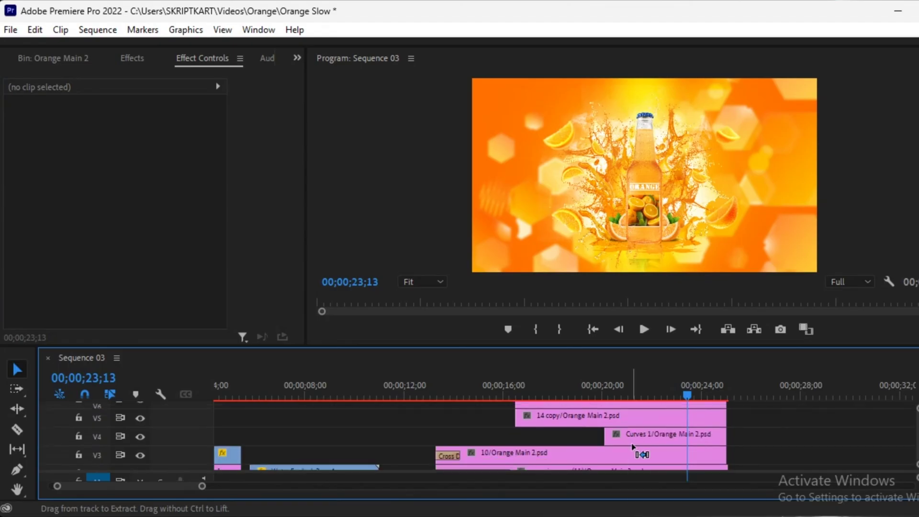
{"action": "scroll", "coordinate": [647, 450], "scroll_direction": "down", "scroll_amount": 2}
{"action": "key", "text": "ctrl"}
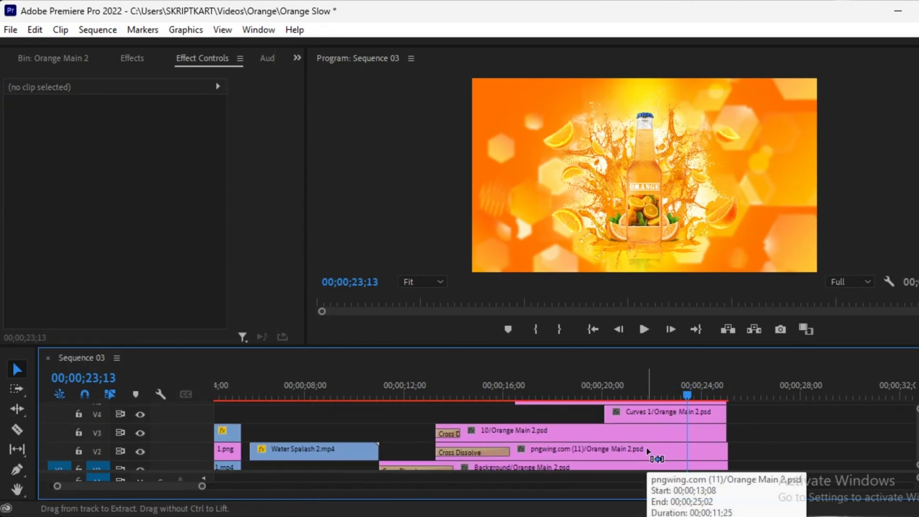
{"action": "scroll", "coordinate": [648, 451], "scroll_direction": "up", "scroll_amount": 2}
Step: Preview Curves 1 from about 11 seconds, then drag its start earlier to about 15;26
{"action": "left_click", "coordinate": [648, 425]}
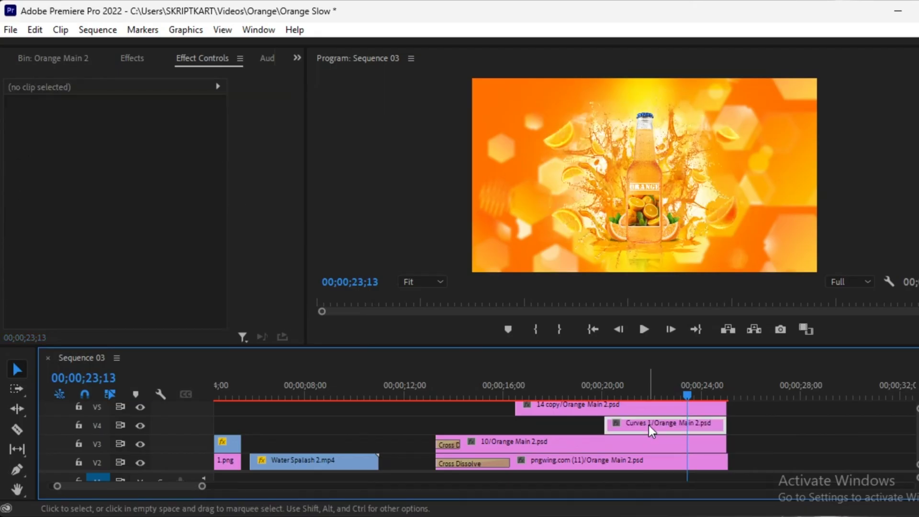
{"action": "mouse_move", "coordinate": [685, 394]}
{"action": "left_mouse_down"}
{"action": "mouse_move", "coordinate": [501, 419]}
{"action": "mouse_move", "coordinate": [443, 415]}
{"action": "left_mouse_up"}
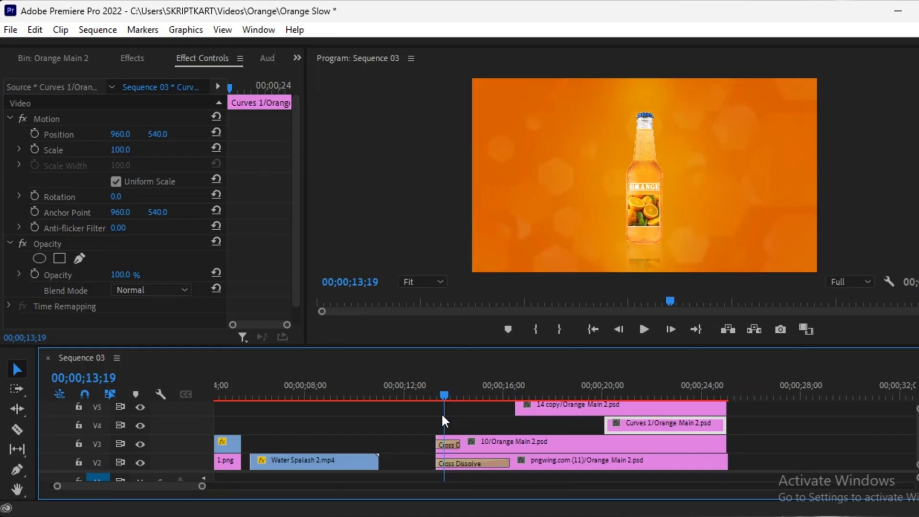
{"action": "left_click_drag", "start_coordinate": [442, 416], "coordinate": [403, 421]}
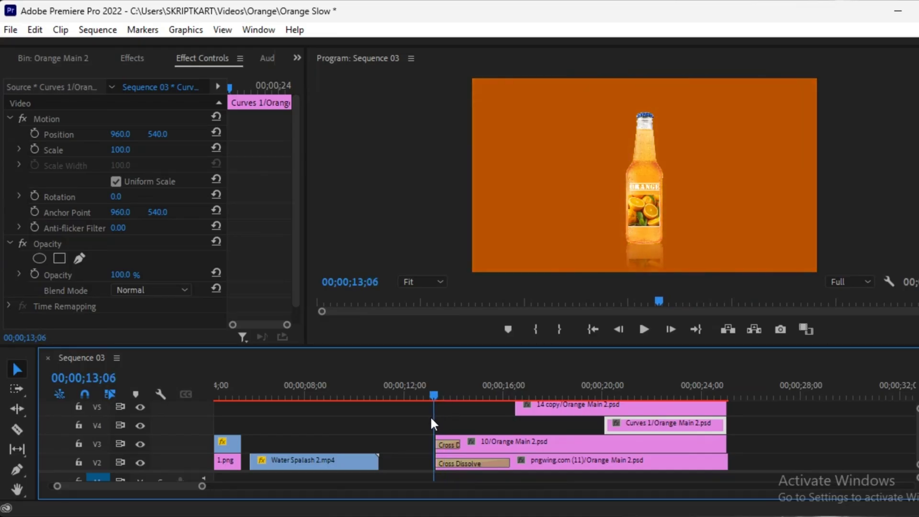
{"action": "key", "text": "space"}
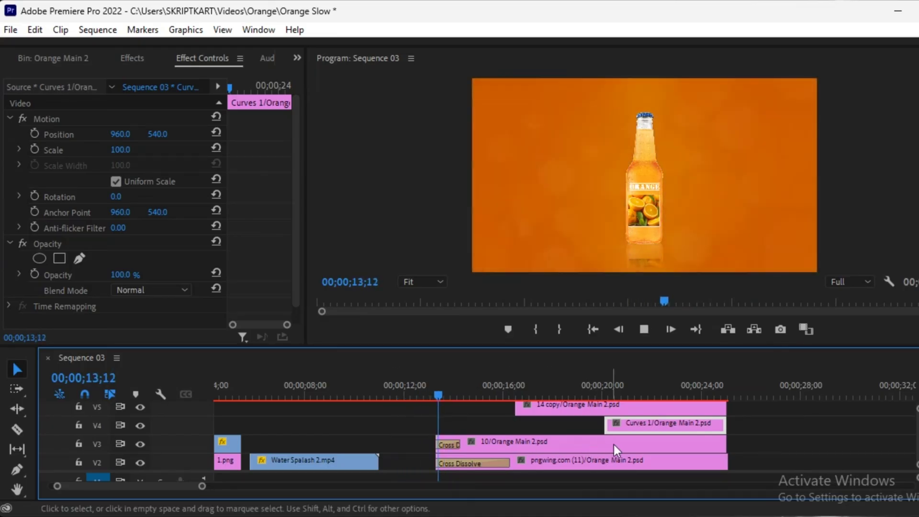
{"action": "key", "text": "space"}
{"action": "left_click_drag", "start_coordinate": [608, 422], "coordinate": [501, 423]}
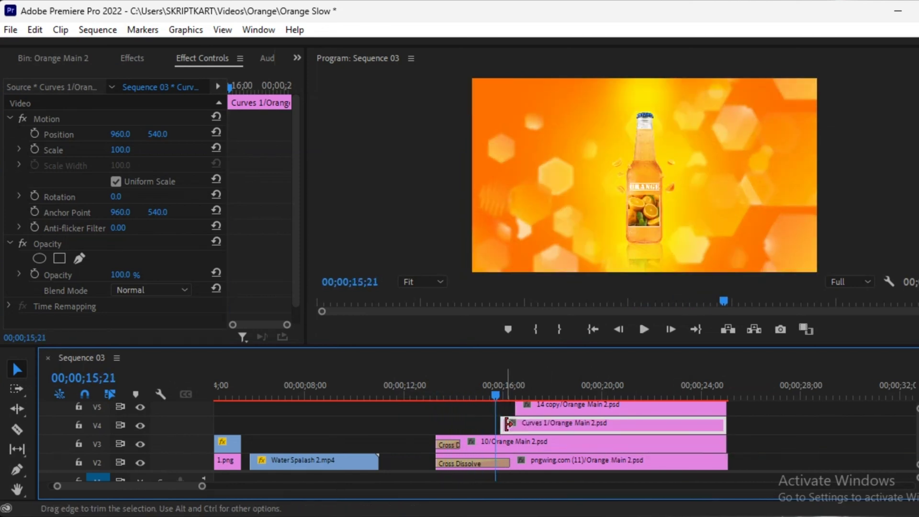
{"action": "key", "text": "space"}
{"action": "key", "text": "space"}
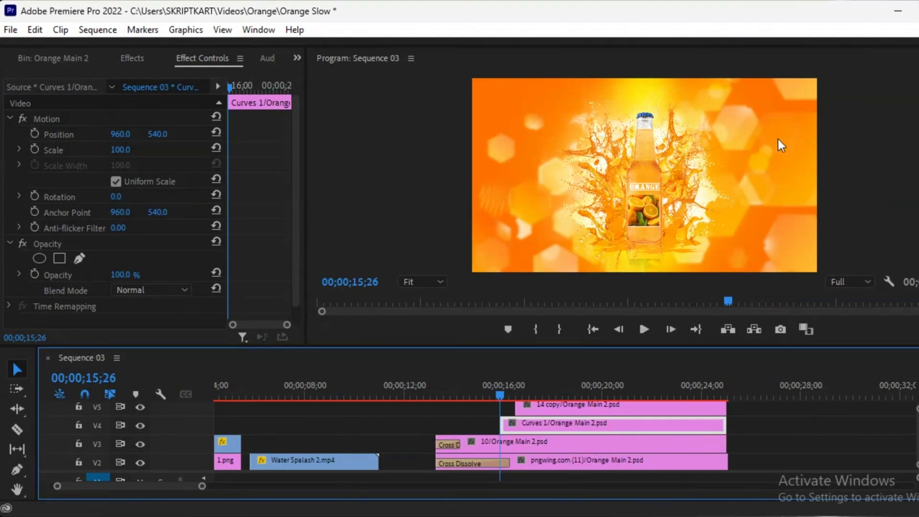
Step: Set Curves 1 to the Darken blend mode and play back from about 14 seconds
{"action": "left_click", "coordinate": [162, 290]}
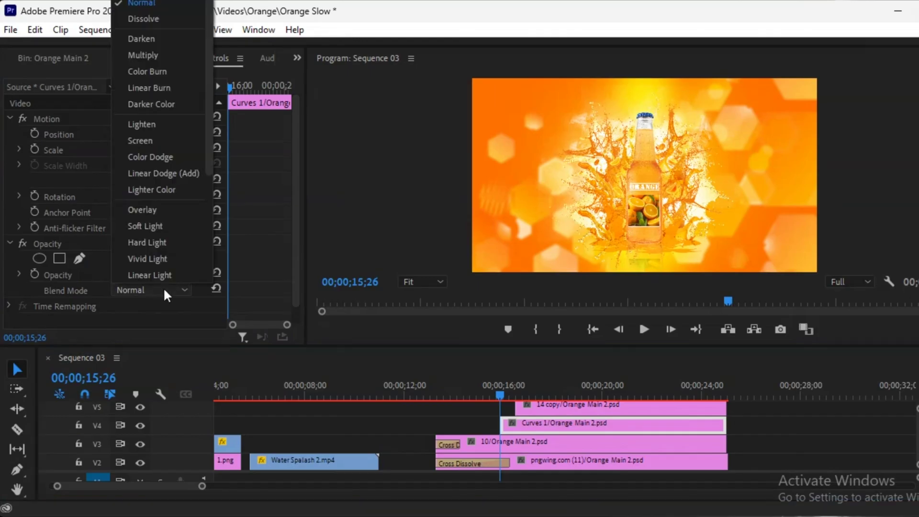
{"action": "left_click", "coordinate": [149, 42]}
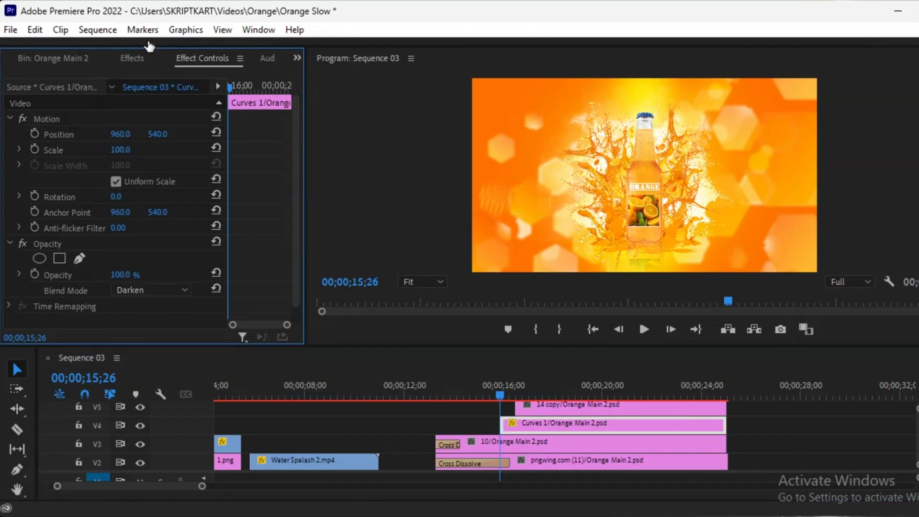
{"action": "key", "text": "Left"}
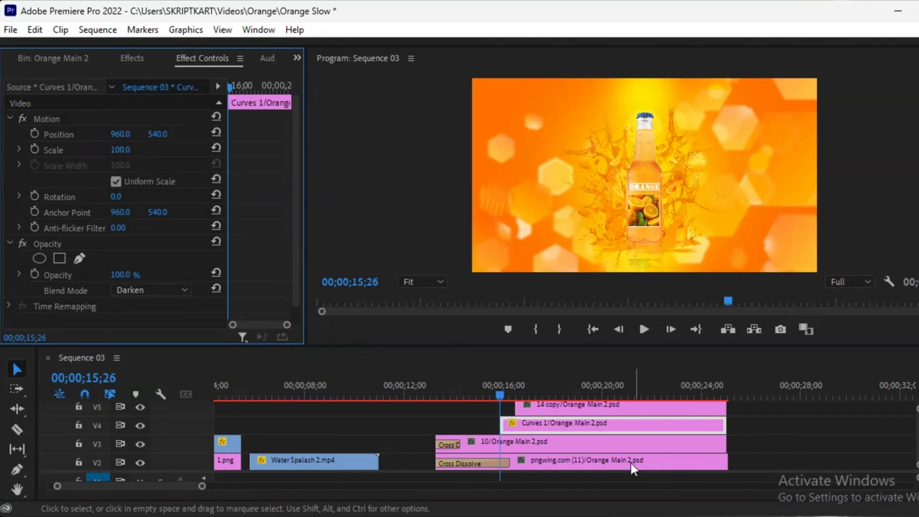
{"action": "mouse_move", "coordinate": [498, 390]}
{"action": "left_mouse_down"}
{"action": "mouse_move", "coordinate": [459, 415]}
{"action": "mouse_move", "coordinate": [445, 412]}
{"action": "left_mouse_up"}
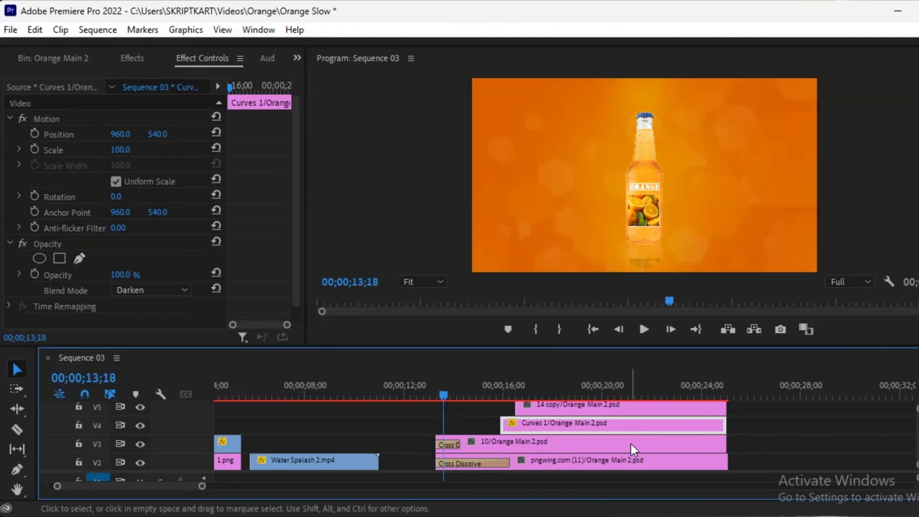
{"action": "key", "text": "space"}
{"action": "key", "text": "space"}
Step: Step the playhead to 15;26 and select the Curves 1 clip again
{"action": "scroll", "coordinate": [590, 430], "scroll_direction": "up", "scroll_amount": 2}
{"action": "scroll", "coordinate": [590, 430], "scroll_direction": "up", "scroll_amount": 2}
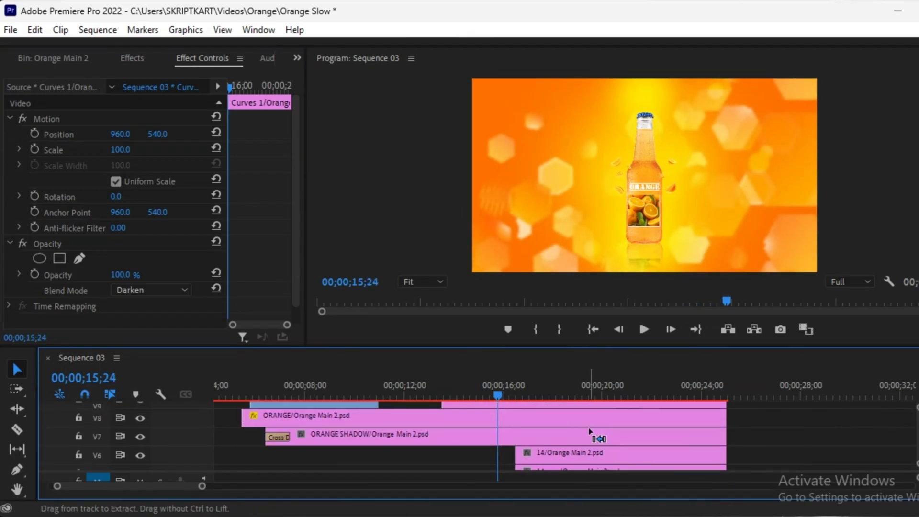
{"action": "scroll", "coordinate": [590, 424], "scroll_direction": "up", "scroll_amount": 1}
{"action": "left_click", "coordinate": [590, 423]}
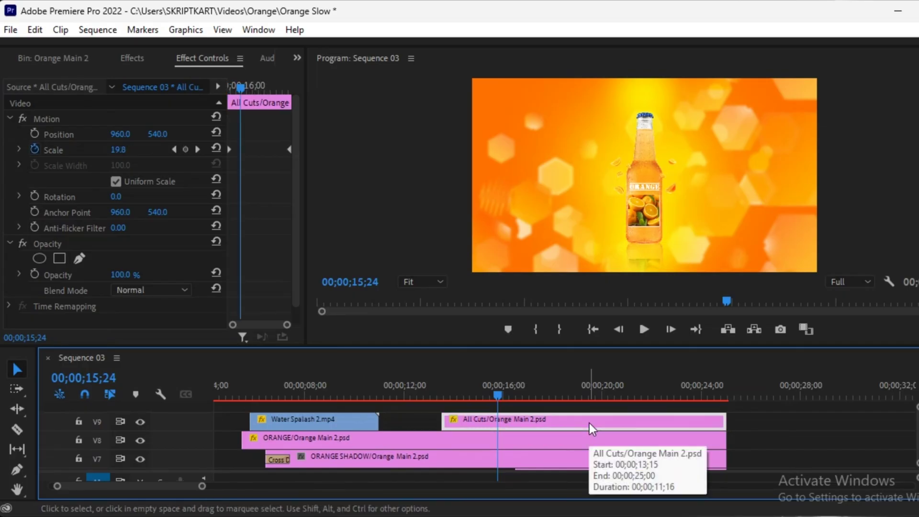
{"action": "key", "text": "ctrl+shift+a"}
{"action": "scroll", "coordinate": [573, 423], "scroll_direction": "down", "scroll_amount": 3}
{"action": "scroll", "coordinate": [573, 423], "scroll_direction": "down", "scroll_amount": 1}
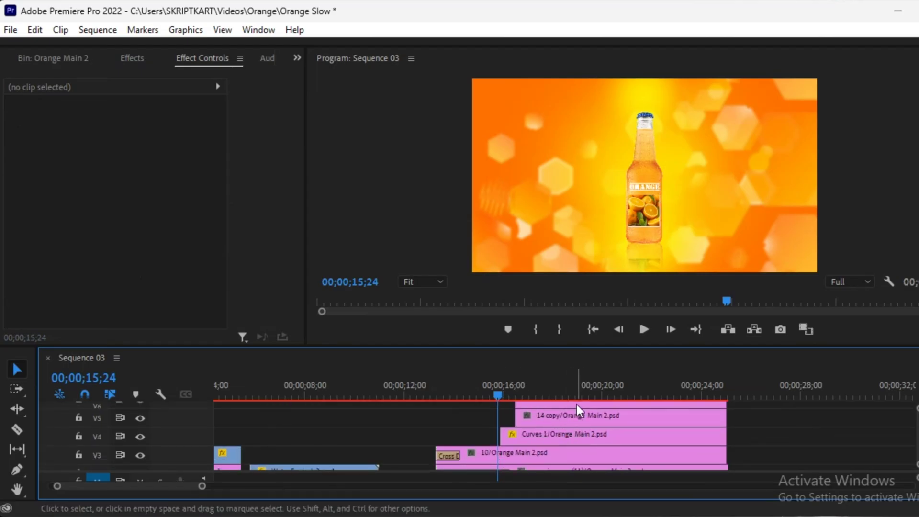
{"action": "key", "text": "Right"}
{"action": "key", "text": "Right"}
{"action": "key", "text": "Right"}
{"action": "key", "text": "Left"}
{"action": "key", "text": "Left"}
{"action": "key", "text": "Right"}
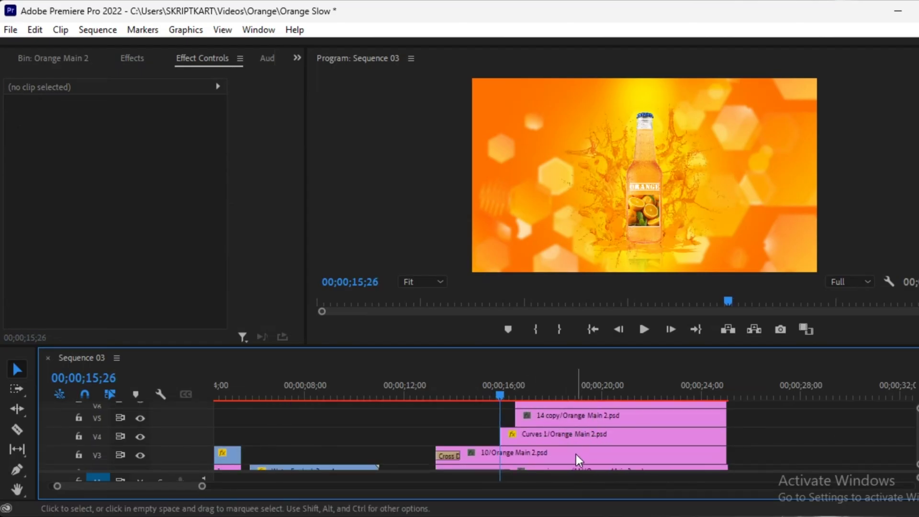
{"action": "left_click", "coordinate": [570, 438]}
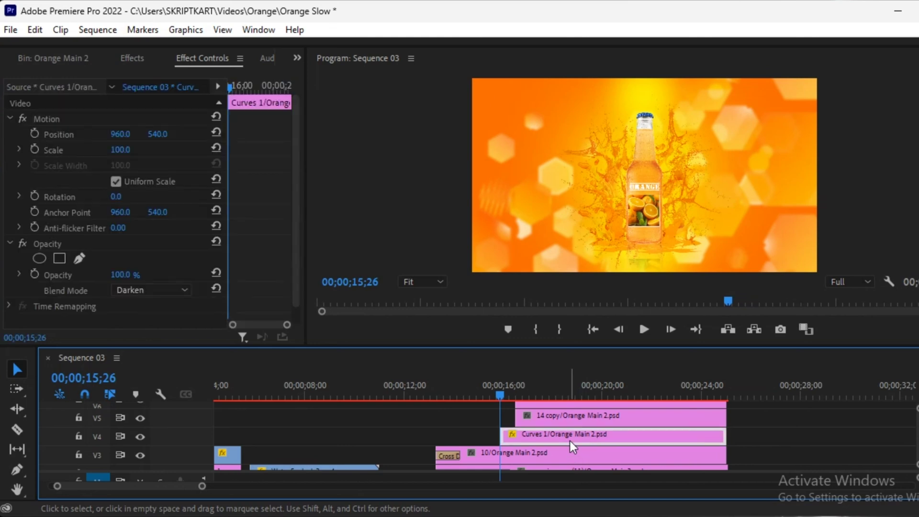
Step: Keyframe the Curves 1 Scale from a small value at 15;26 to 100 near 18 seconds, then preview
{"action": "left_click", "coordinate": [36, 149]}
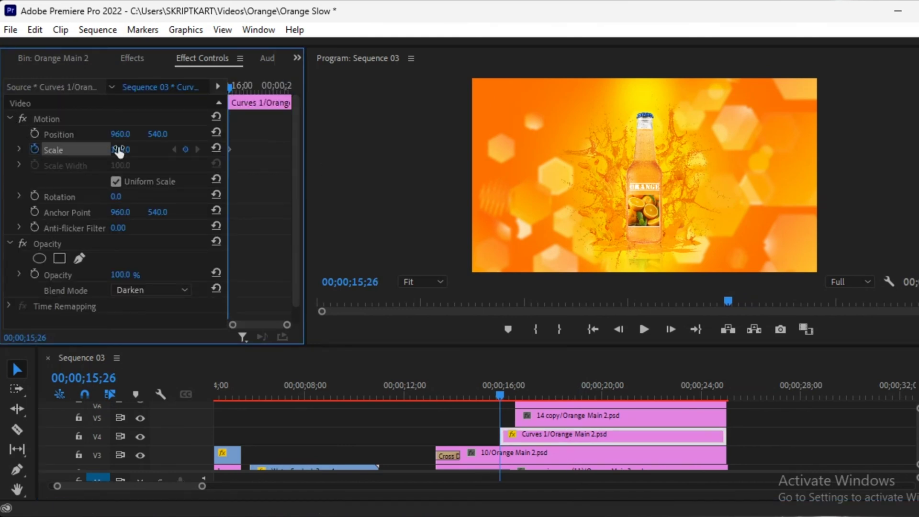
{"action": "left_click_drag", "start_coordinate": [120, 150], "coordinate": [95, 150]}
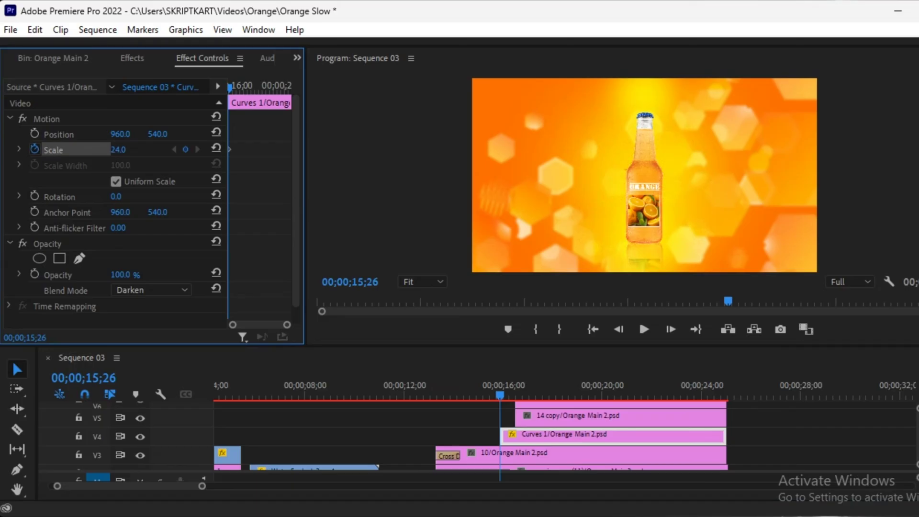
{"action": "left_click_drag", "start_coordinate": [495, 392], "coordinate": [705, 410]}
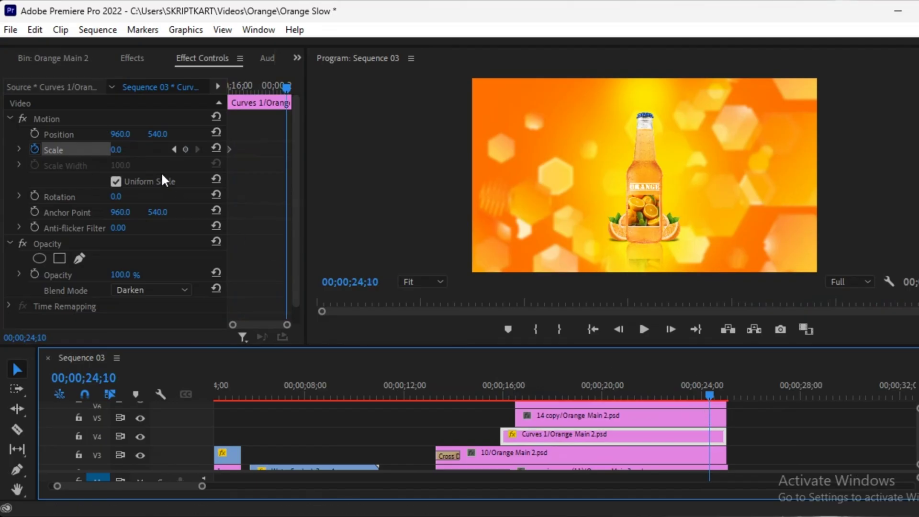
{"action": "left_click", "coordinate": [118, 149]}
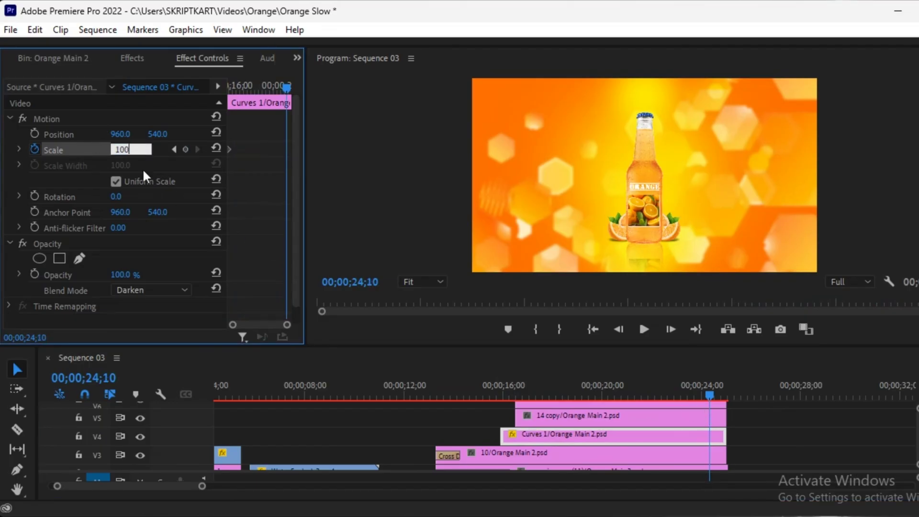
{"action": "key", "text": "Return"}
{"action": "left_click_drag", "start_coordinate": [707, 399], "coordinate": [470, 406]}
{"action": "key", "text": "space"}
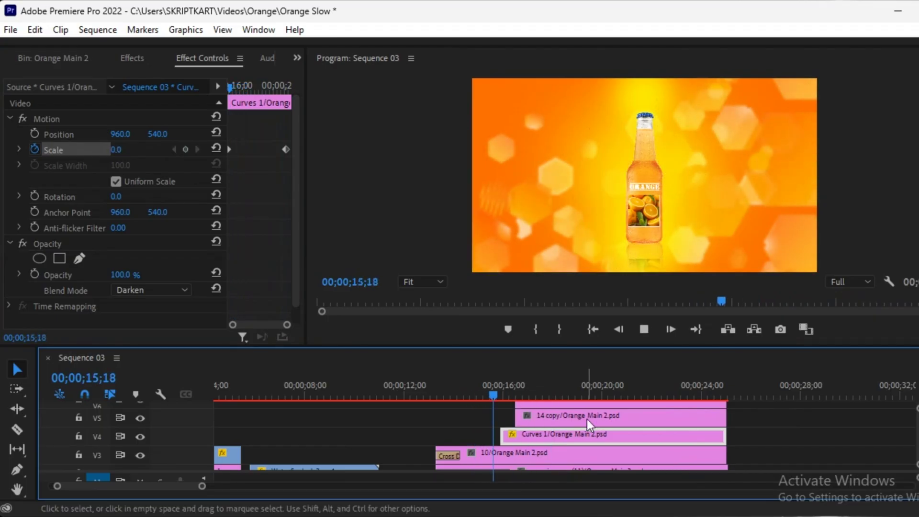
{"action": "key", "text": "space"}
{"action": "mouse_move", "coordinate": [533, 401]}
{"action": "left_mouse_down"}
{"action": "mouse_move", "coordinate": [500, 412]}
{"action": "mouse_move", "coordinate": [720, 438]}
{"action": "mouse_move", "coordinate": [501, 434]}
{"action": "left_mouse_up"}
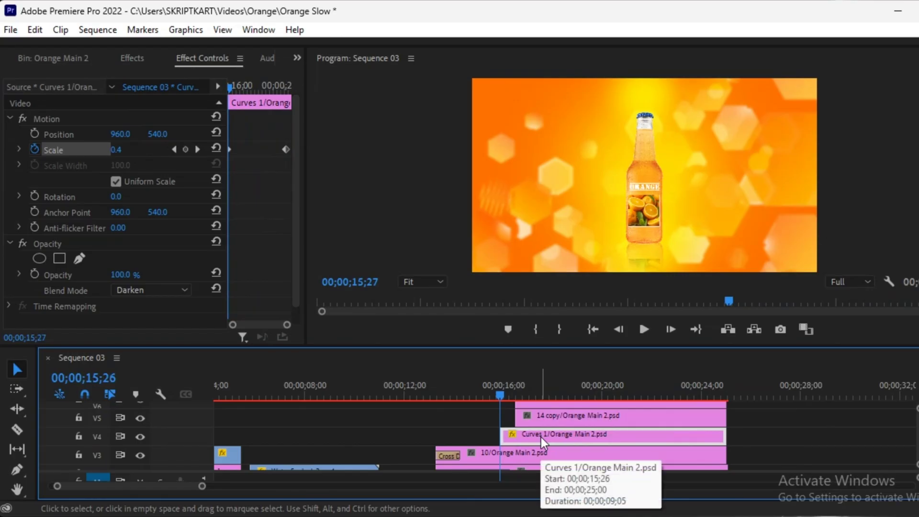
{"action": "scroll", "coordinate": [541, 437], "scroll_direction": "up", "scroll_amount": 3}
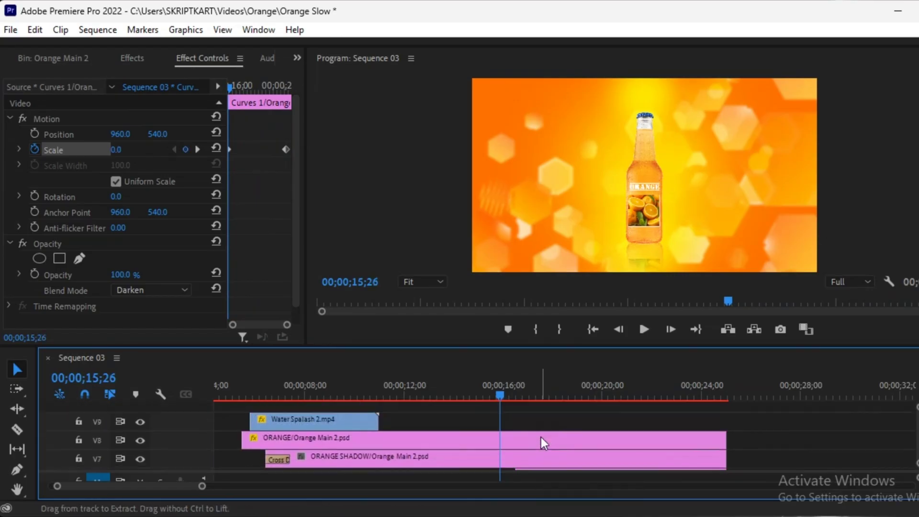
Step: From the Orange Main 2 bin, place All Cuts on V9 at 15;26 and extend it to match the clips below
{"action": "left_click", "coordinate": [295, 58]}
{"action": "left_click", "coordinate": [318, 76]}
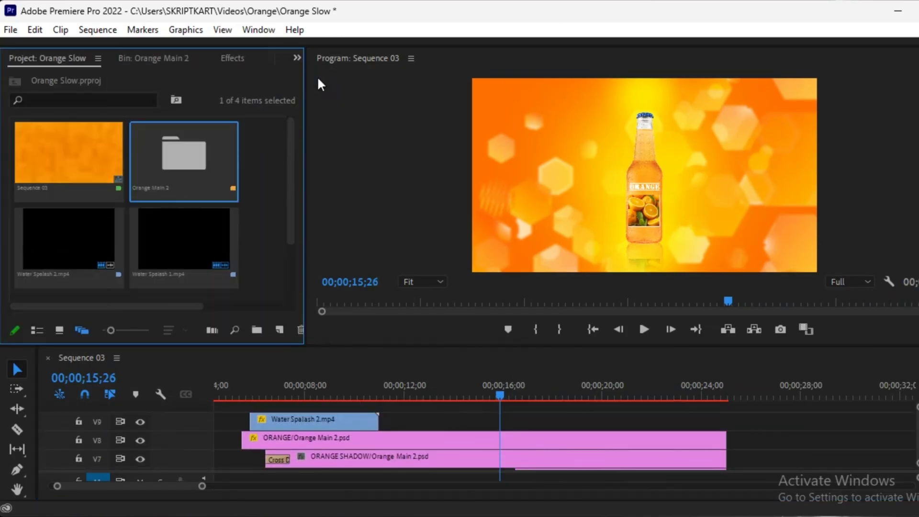
{"action": "double_click", "coordinate": [194, 163]}
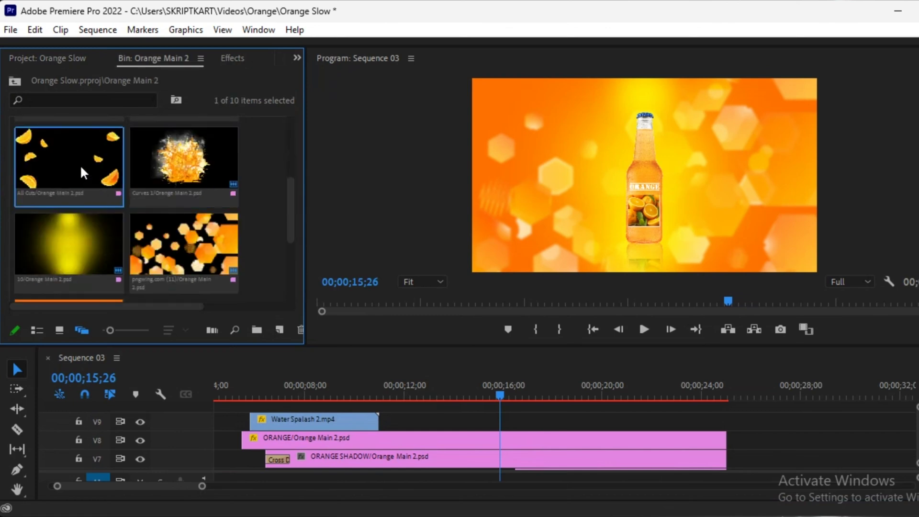
{"action": "left_click_drag", "start_coordinate": [85, 167], "coordinate": [547, 425]}
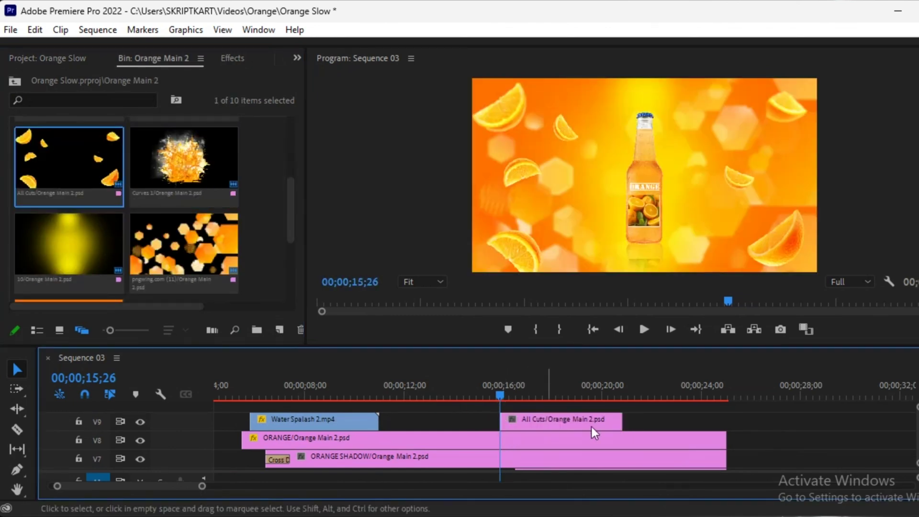
{"action": "left_click_drag", "start_coordinate": [619, 424], "coordinate": [726, 424]}
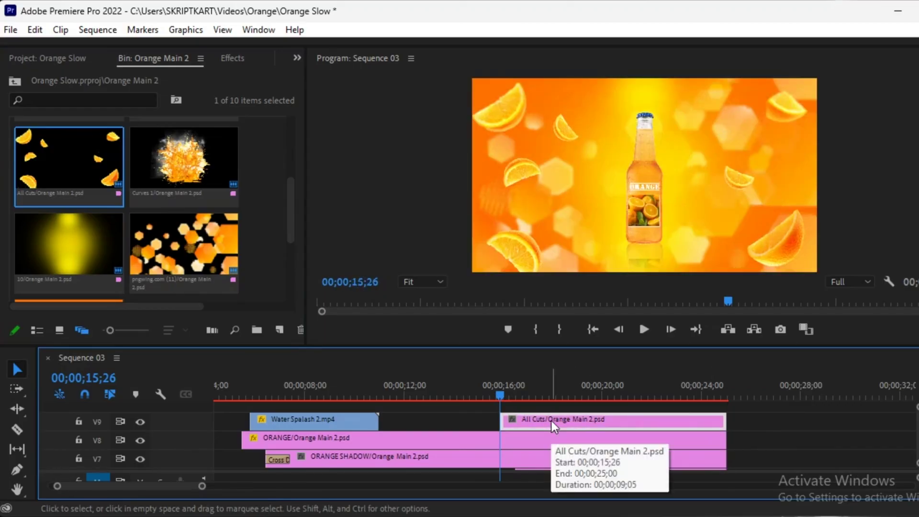
Step: Keyframe the All Cuts Scale at 0 at its start and 100 at 24;17
{"action": "left_click", "coordinate": [296, 57]}
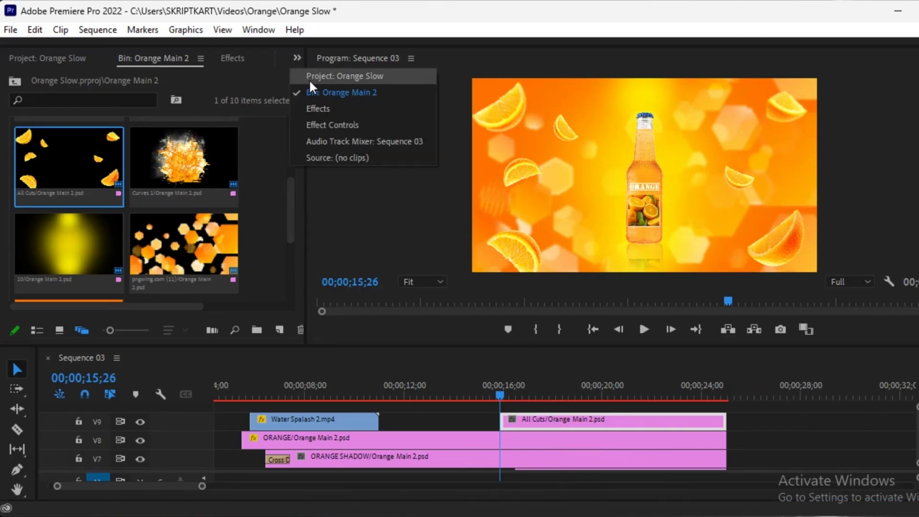
{"action": "left_click", "coordinate": [322, 117]}
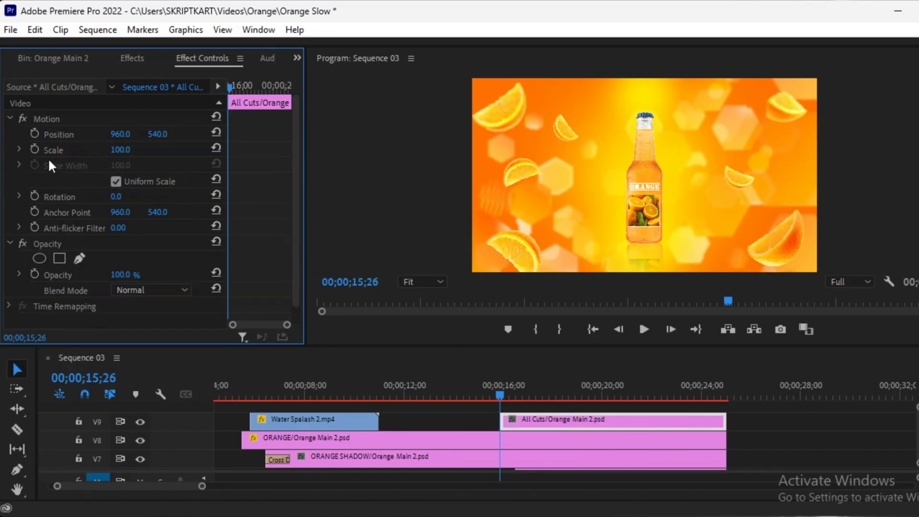
{"action": "left_click", "coordinate": [36, 148]}
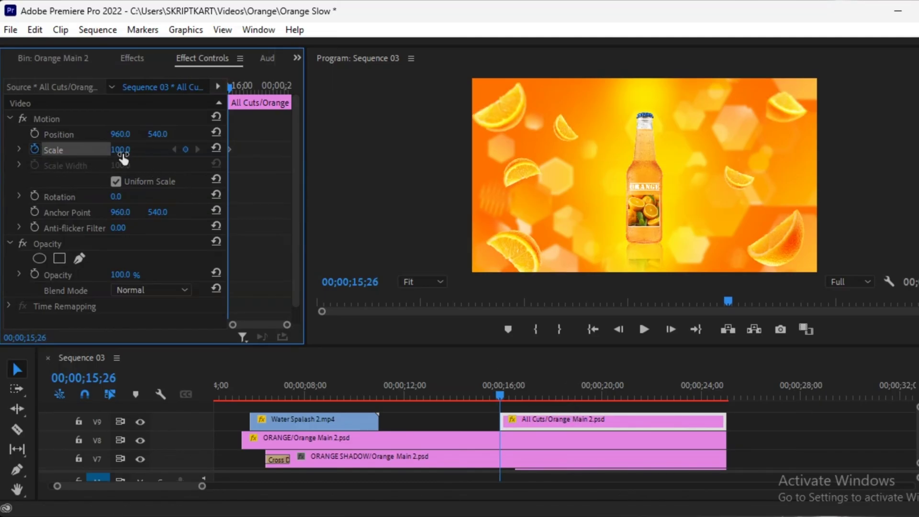
{"action": "left_click_drag", "start_coordinate": [123, 158], "coordinate": [72, 157]}
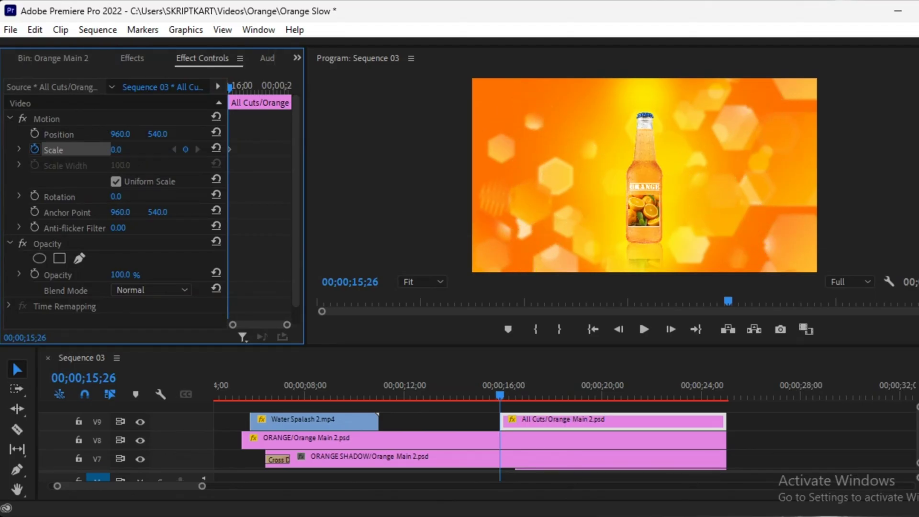
{"action": "left_click_drag", "start_coordinate": [508, 393], "coordinate": [716, 439]}
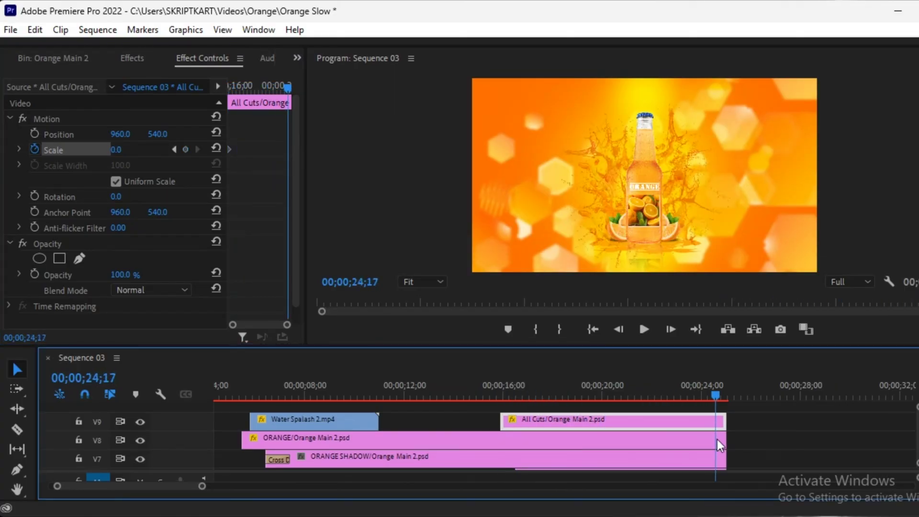
{"action": "left_click", "coordinate": [131, 147]}
{"action": "type", "text": "100"}
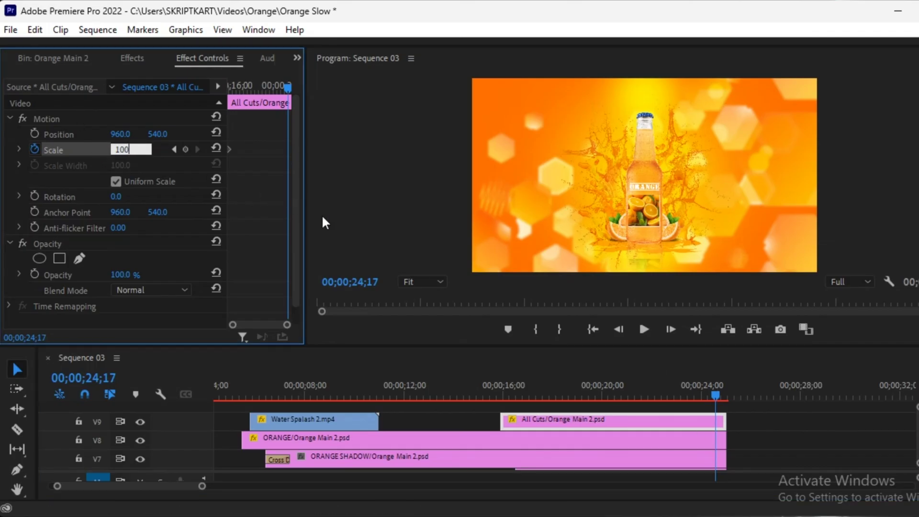
{"action": "key", "text": "Return"}
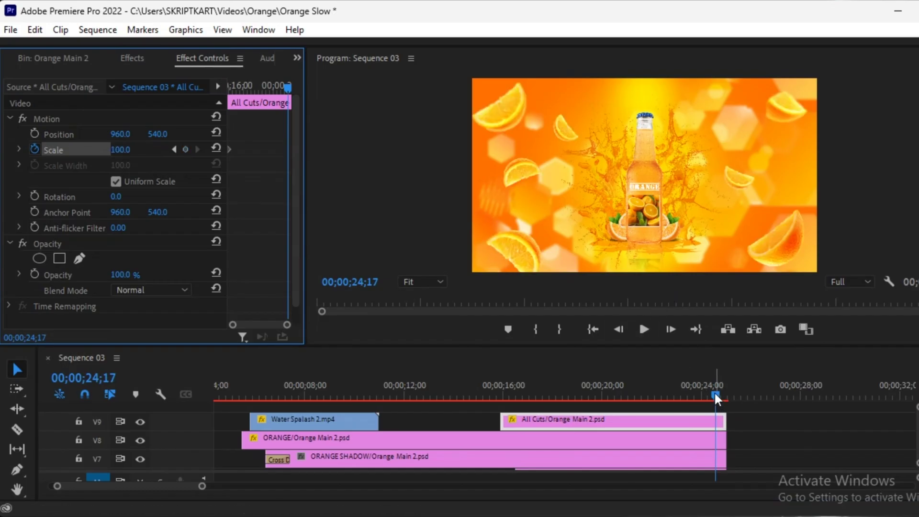
Step: Set the slices' Scale keyframes to 2 at 15;26 and 30 at 17;10
{"action": "left_click_drag", "start_coordinate": [715, 396], "coordinate": [504, 419]}
{"action": "key", "text": "Left"}
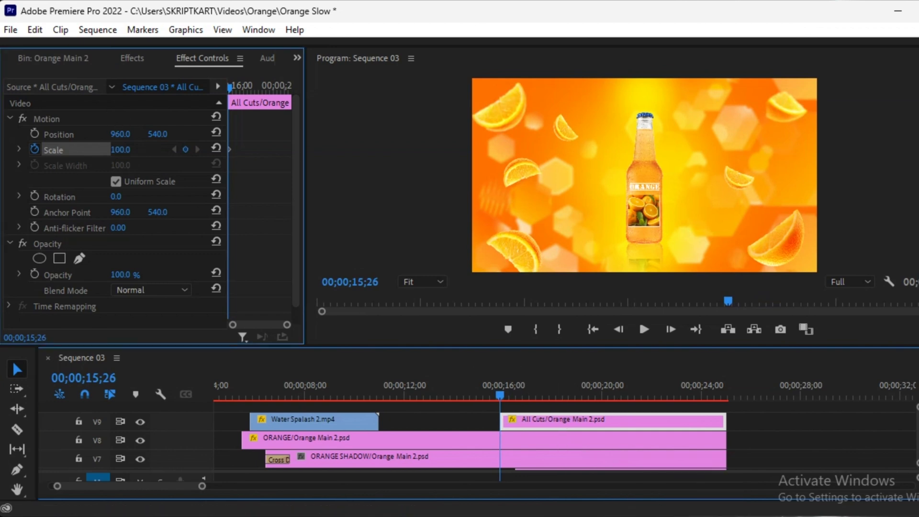
{"action": "left_click", "coordinate": [120, 149]}
{"action": "type", "text": "2"}
{"action": "key", "text": "Return"}
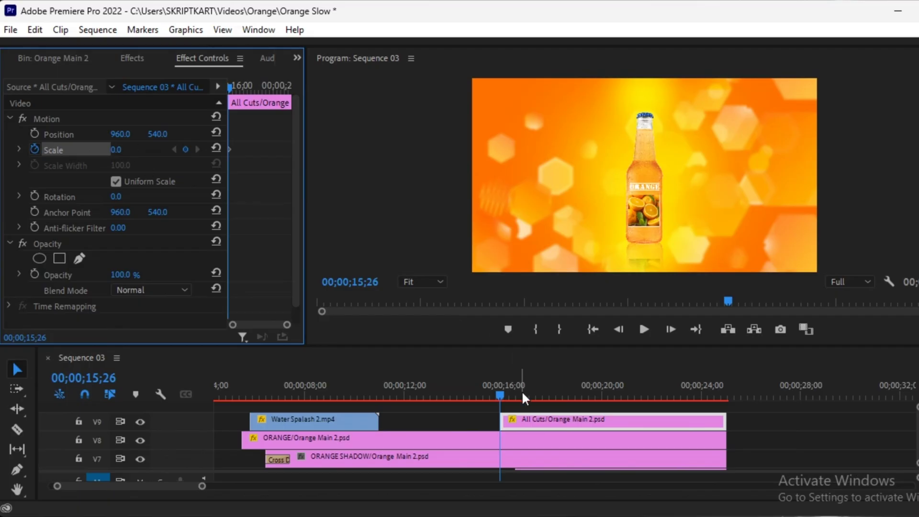
{"action": "left_click_drag", "start_coordinate": [500, 395], "coordinate": [537, 396]}
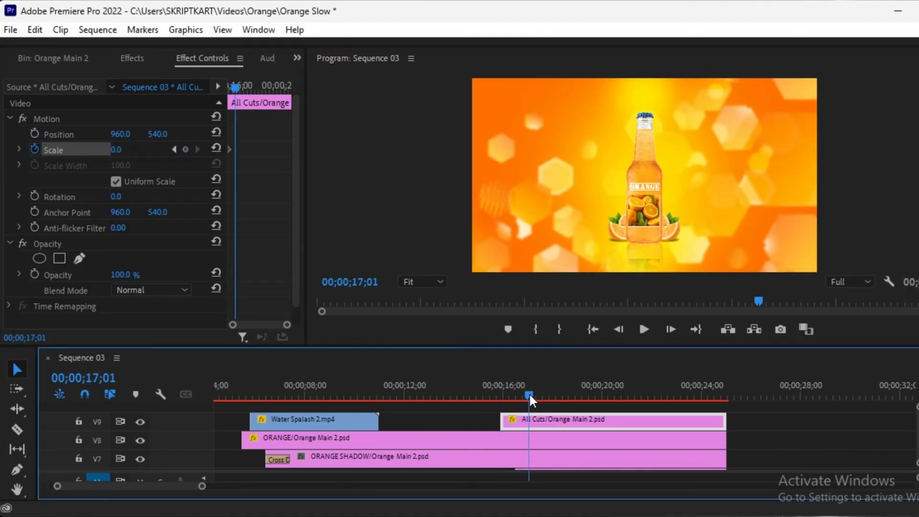
{"action": "left_click", "coordinate": [120, 150]}
{"action": "type", "text": "30"}
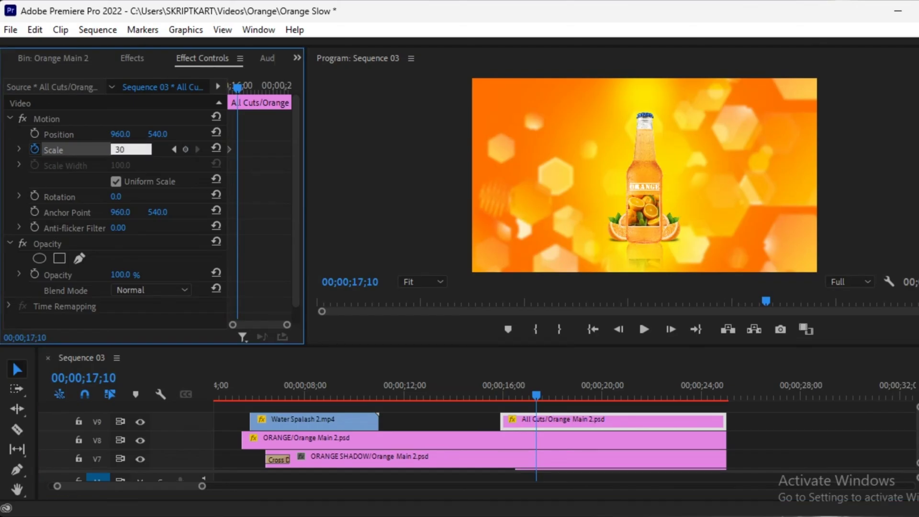
{"action": "key", "text": "Return"}
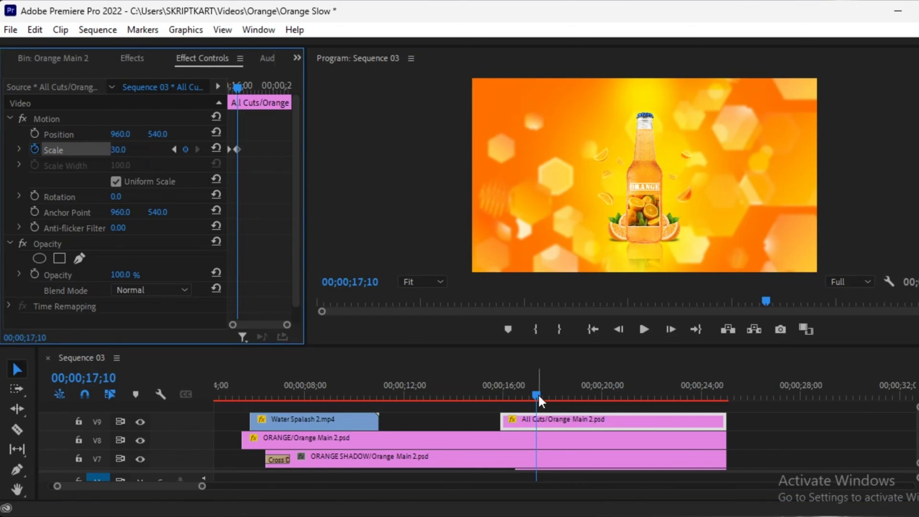
Step: Split the All Cuts clip at 17;10 with the Razor tool
{"action": "left_click", "coordinate": [544, 421]}
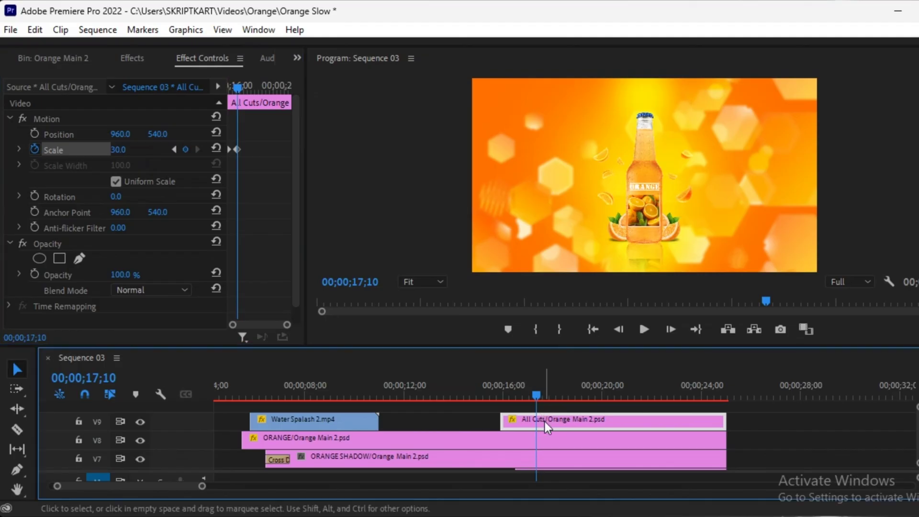
{"action": "key", "text": "c"}
{"action": "left_click", "coordinate": [540, 421]}
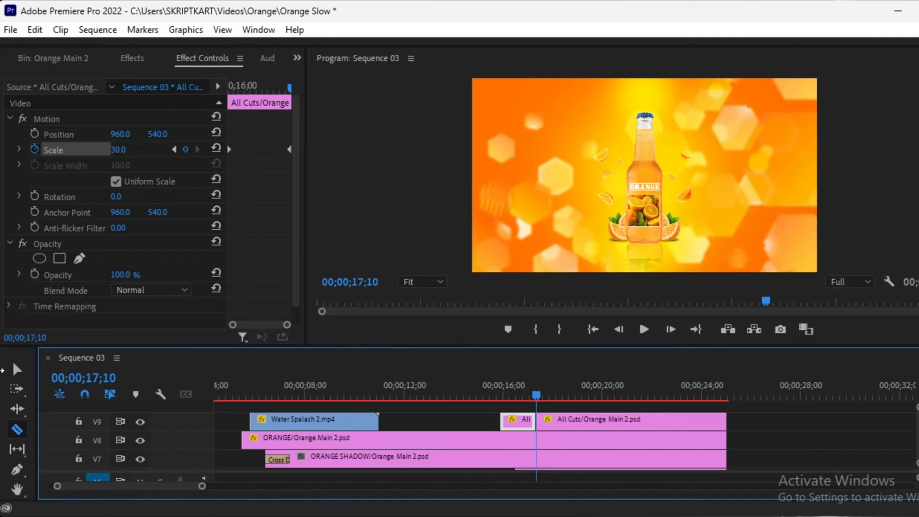
Step: Give the second All Cuts piece a Scale keyframe of 100 at 24;14
{"action": "left_click", "coordinate": [18, 372]}
{"action": "left_click", "coordinate": [614, 424]}
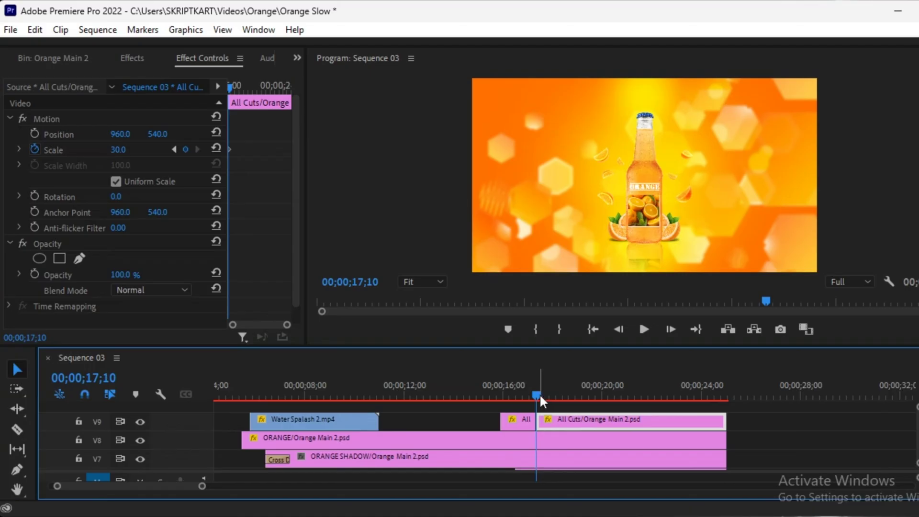
{"action": "left_click_drag", "start_coordinate": [538, 393], "coordinate": [717, 418]}
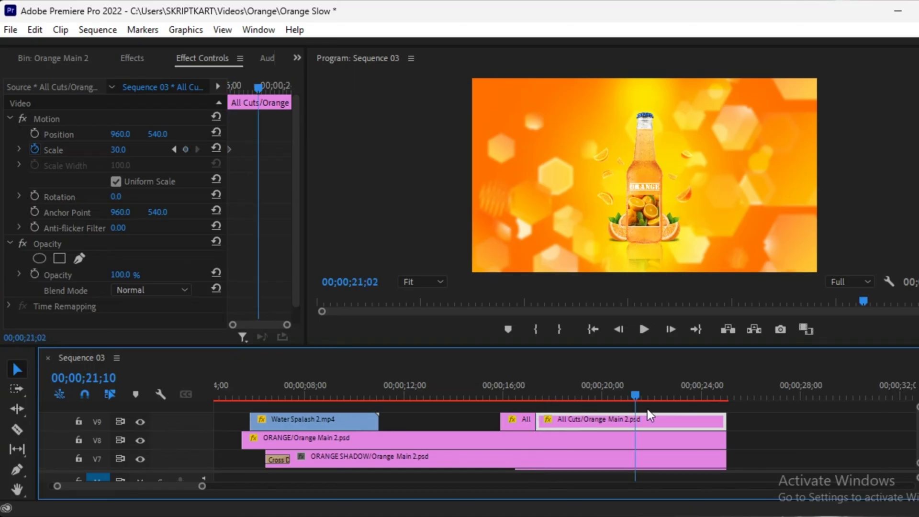
{"action": "left_click", "coordinate": [720, 424]}
{"action": "left_click", "coordinate": [709, 421]}
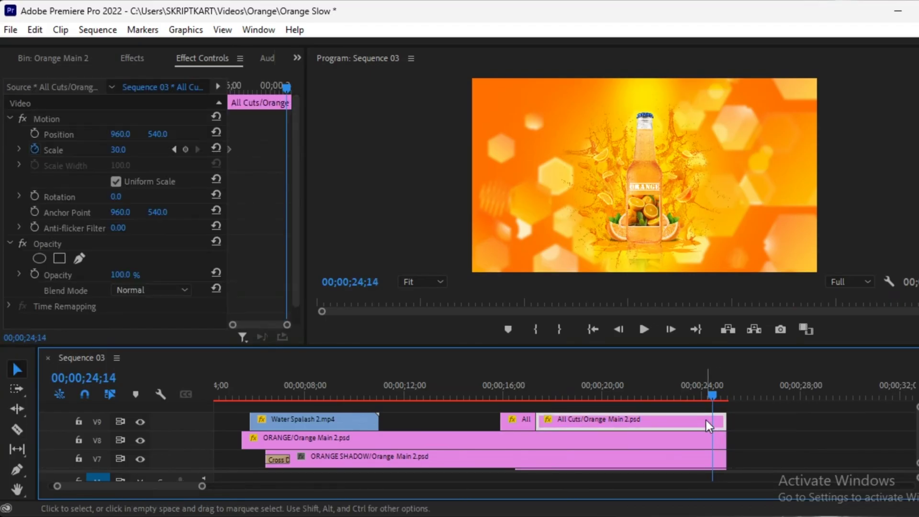
{"action": "left_click", "coordinate": [120, 149]}
{"action": "type", "text": "100"}
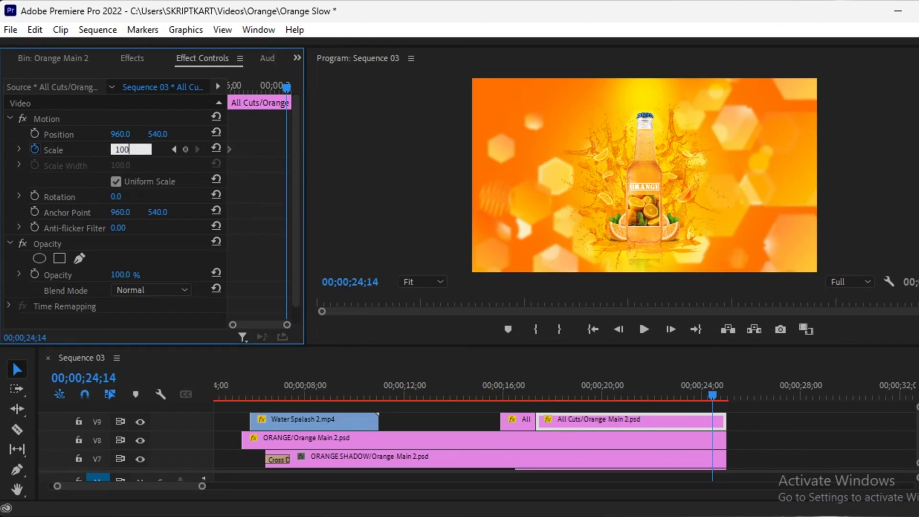
{"action": "key", "text": "Return"}
Step: Play back the slices animation and save the Orange Slow project
{"action": "left_click_drag", "start_coordinate": [713, 393], "coordinate": [493, 407]}
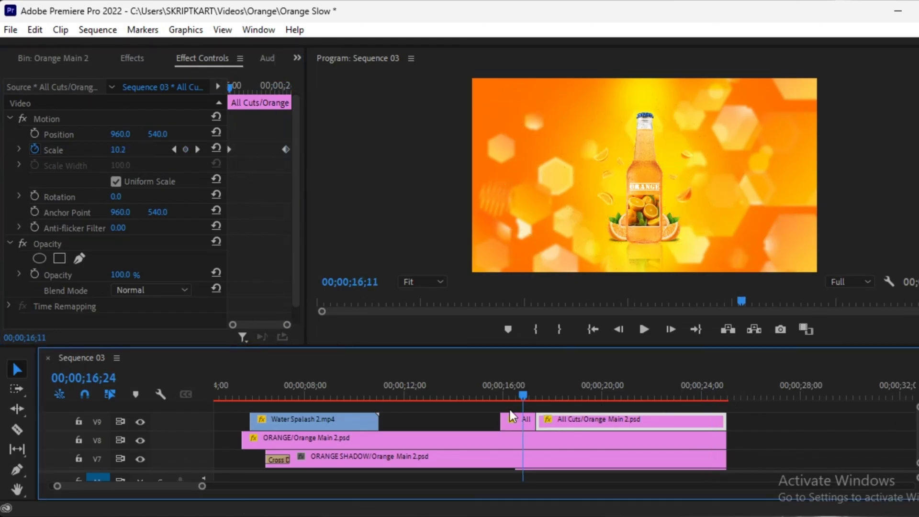
{"action": "key", "text": "space"}
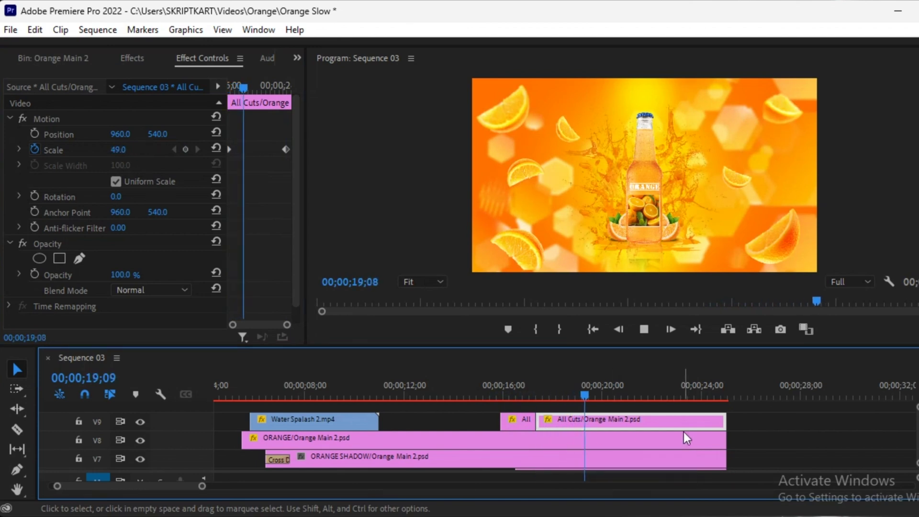
{"action": "key", "text": "space"}
{"action": "key", "text": "ctrl+s"}
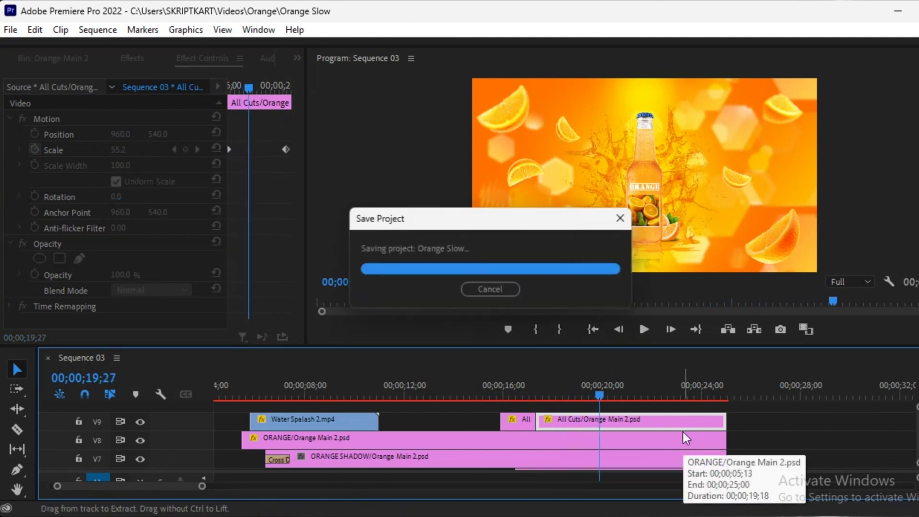
Step: Zoom the timeline out at 24;12 and select the ORANGE clip on V8
{"action": "left_click_drag", "start_coordinate": [602, 391], "coordinate": [708, 405]}
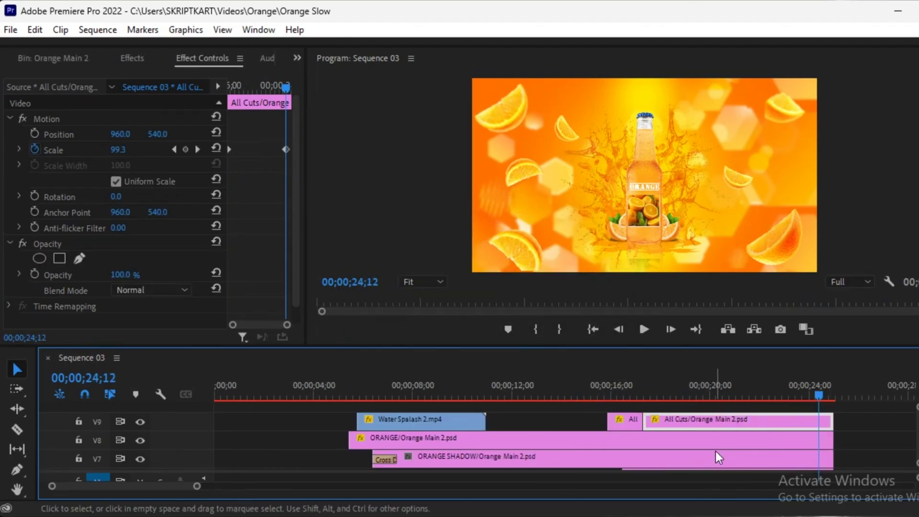
{"action": "key", "text": "minus"}
{"action": "left_click", "coordinate": [624, 440]}
{"action": "left_click", "coordinate": [693, 438]}
{"action": "scroll", "coordinate": [690, 429], "scroll_direction": "down", "scroll_amount": 2}
{"action": "scroll", "coordinate": [687, 433], "scroll_direction": "down", "scroll_amount": 1}
{"action": "scroll", "coordinate": [688, 438], "scroll_direction": "down", "scroll_amount": 1}
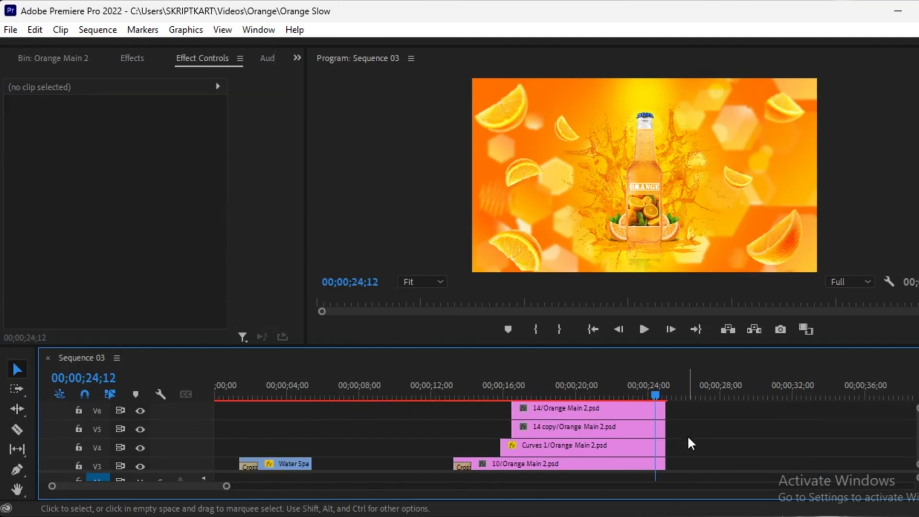
{"action": "scroll", "coordinate": [687, 435], "scroll_direction": "up", "scroll_amount": 1}
{"action": "scroll", "coordinate": [687, 435], "scroll_direction": "up", "scroll_amount": 1}
{"action": "scroll", "coordinate": [687, 434], "scroll_direction": "up", "scroll_amount": 1}
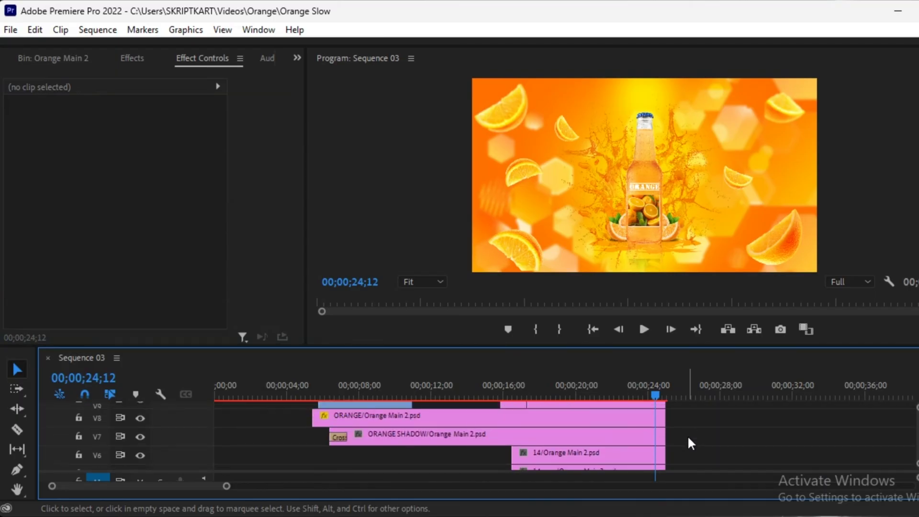
{"action": "left_click", "coordinate": [615, 420]}
{"action": "key", "text": "Delete"}
{"action": "key", "text": "ctrl+z"}
{"action": "left_click", "coordinate": [616, 452]}
{"action": "left_click", "coordinate": [614, 443]}
{"action": "key", "text": "Delete"}
{"action": "key", "text": "ctrl+z"}
{"action": "scroll", "coordinate": [614, 442], "scroll_direction": "up", "scroll_amount": 1}
{"action": "left_click", "coordinate": [615, 440]}
{"action": "key", "text": "Delete"}
{"action": "key", "text": "ctrl+z"}
{"action": "scroll", "coordinate": [614, 440], "scroll_direction": "down", "scroll_amount": 2}
{"action": "scroll", "coordinate": [615, 440], "scroll_direction": "down", "scroll_amount": 3}
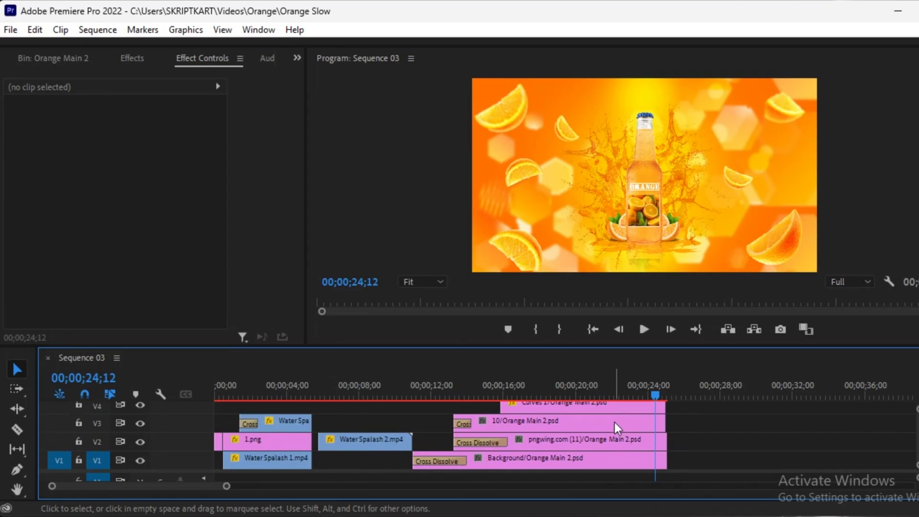
{"action": "left_click", "coordinate": [615, 422]}
{"action": "scroll", "coordinate": [614, 422], "scroll_direction": "up", "scroll_amount": 1}
{"action": "left_click", "coordinate": [609, 421]}
{"action": "key", "text": "Delete"}
{"action": "key", "text": "ctrl+z"}
{"action": "left_click", "coordinate": [610, 420]}
{"action": "scroll", "coordinate": [609, 420], "scroll_direction": "up", "scroll_amount": 1}
{"action": "left_click", "coordinate": [608, 415]}
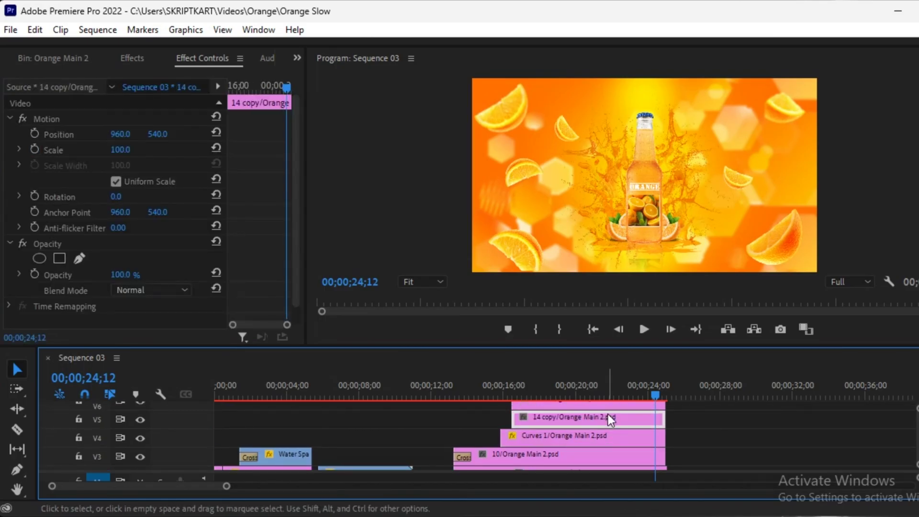
{"action": "key", "text": "Delete"}
{"action": "key", "text": "ctrl+z"}
{"action": "left_click", "coordinate": [607, 414]}
{"action": "key", "text": "Up"}
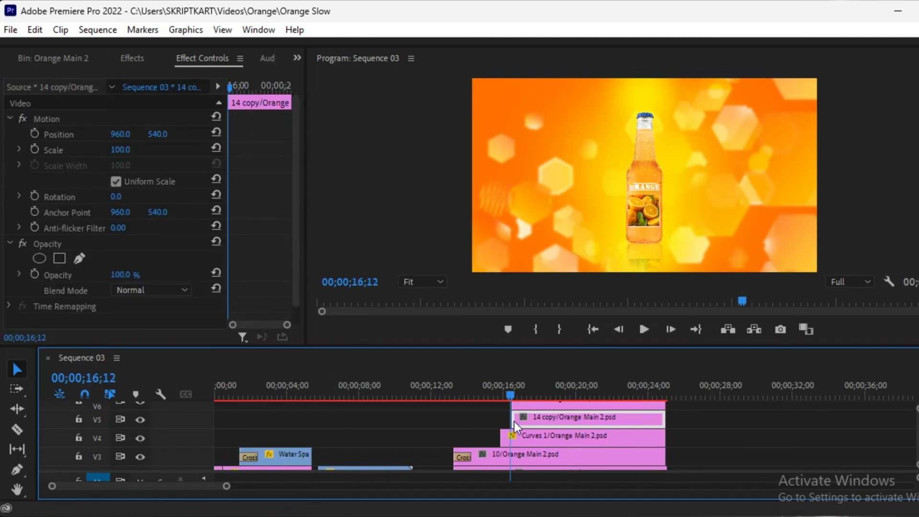
Step: Keyframe the 14 copy layer's Position from X 1062 at 16;14 to 960 at 17;09
{"action": "left_click", "coordinate": [37, 134]}
{"action": "left_click", "coordinate": [34, 133]}
{"action": "left_click_drag", "start_coordinate": [157, 133], "coordinate": [146, 134]}
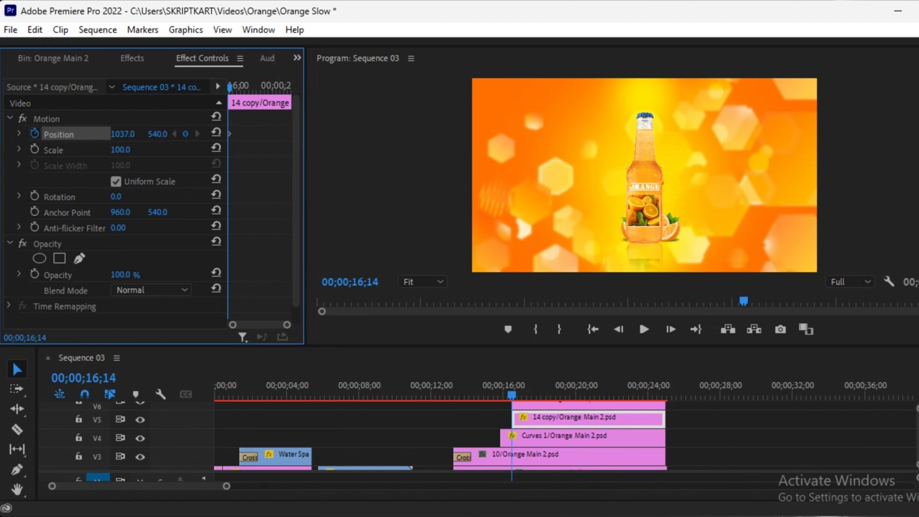
{"action": "key", "text": "ctrl+z"}
{"action": "key", "text": "ctrl+z"}
{"action": "key", "text": "ctrl+z"}
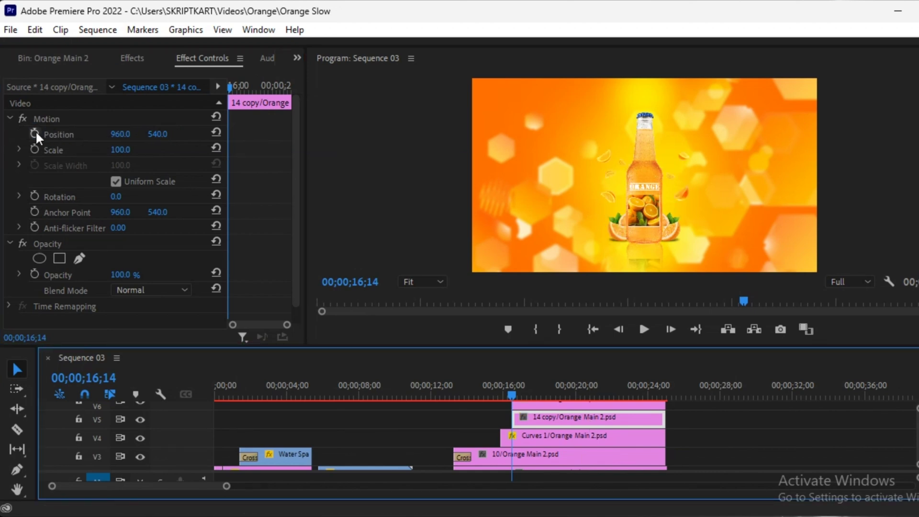
{"action": "left_click", "coordinate": [35, 133]}
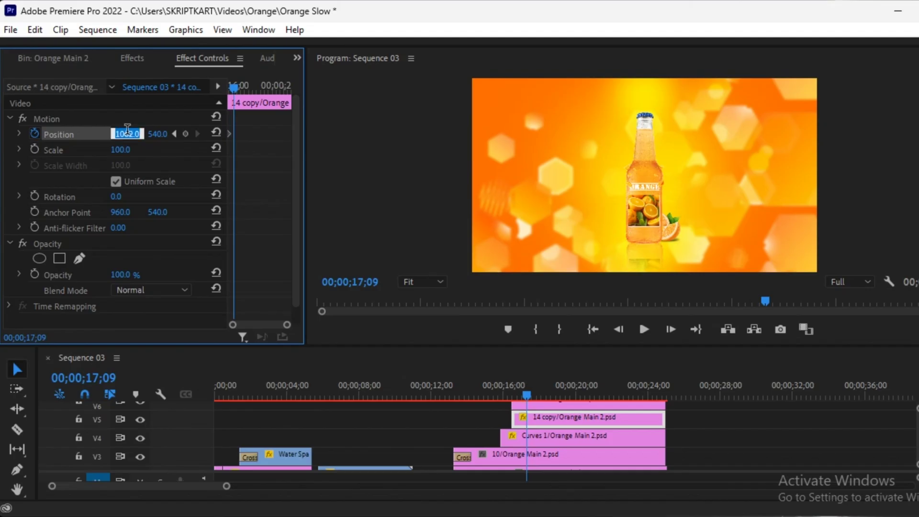
{"action": "type", "text": "960"}
{"action": "key", "text": "Return"}
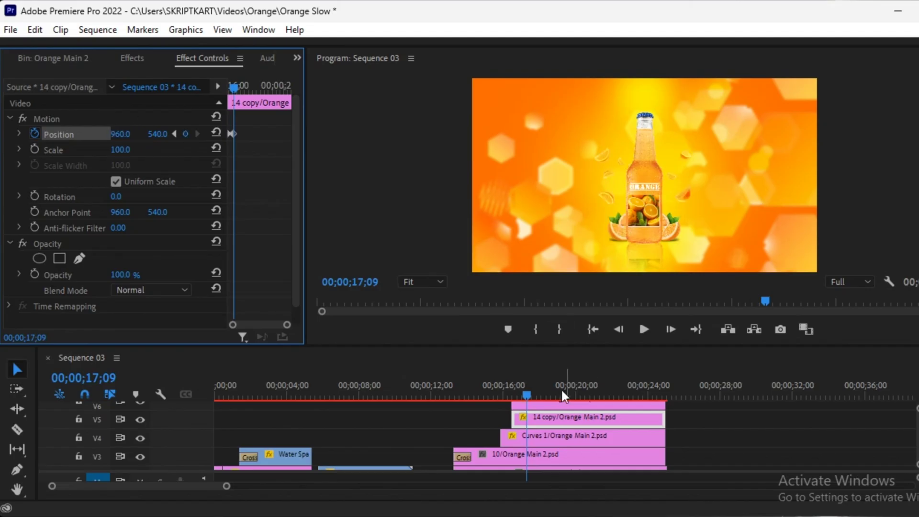
{"action": "key", "text": "shift+Left"}
{"action": "key", "text": "shift+Left"}
{"action": "key", "text": "shift+Left"}
{"action": "key", "text": "shift+Left"}
{"action": "key", "text": "shift+Left"}
{"action": "scroll", "coordinate": [593, 422], "scroll_direction": "up", "scroll_amount": 1}
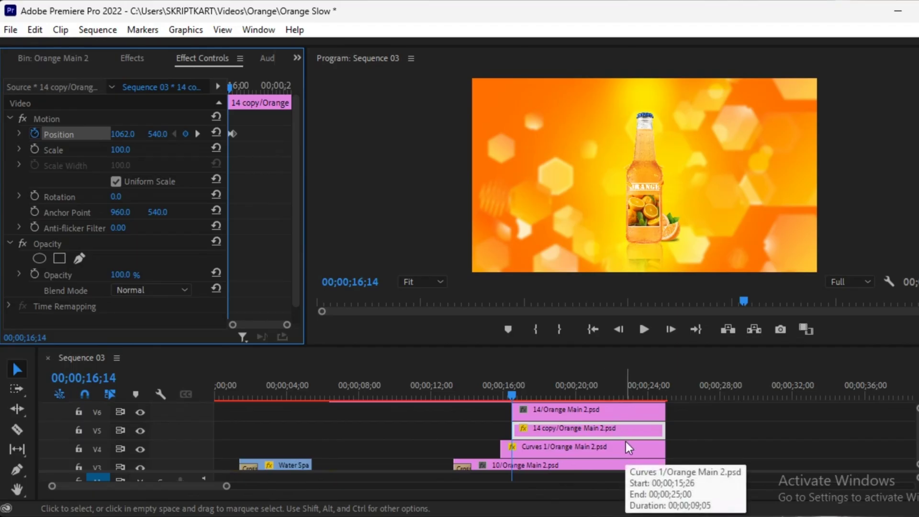
{"action": "left_click", "coordinate": [596, 413]}
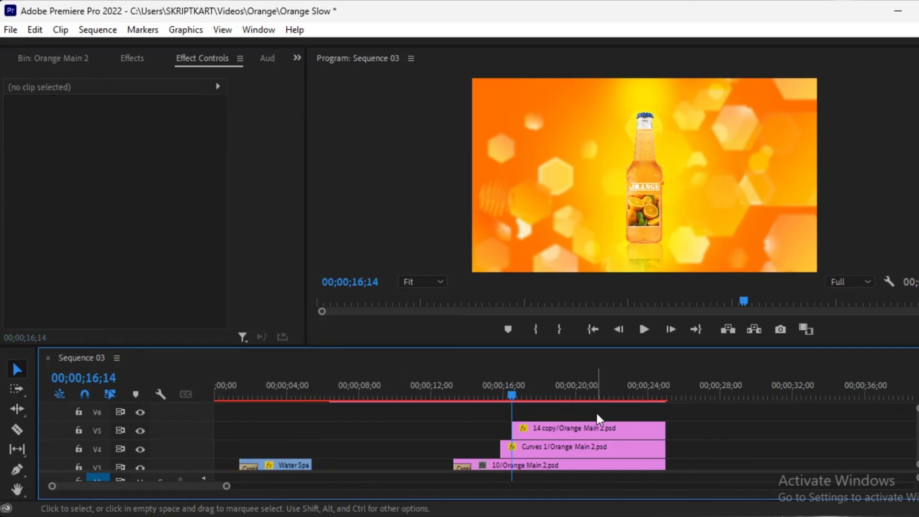
Step: Keyframe the 14 layer's Position from X 885 to 960 and preview the slide-in
{"action": "left_click", "coordinate": [596, 413]}
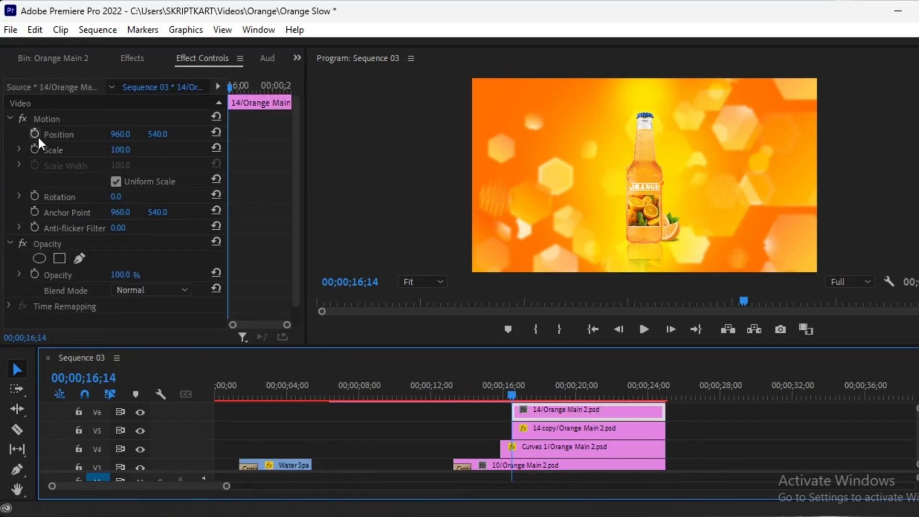
{"action": "left_click", "coordinate": [35, 134]}
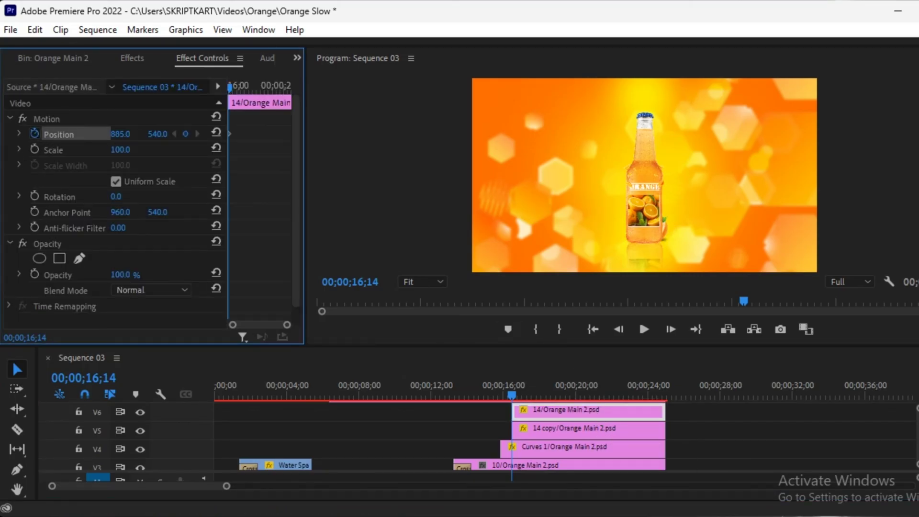
{"action": "key", "text": "shift+Right"}
{"action": "key", "text": "shift+Right"}
{"action": "key", "text": "shift+Right"}
{"action": "key", "text": "shift+Right"}
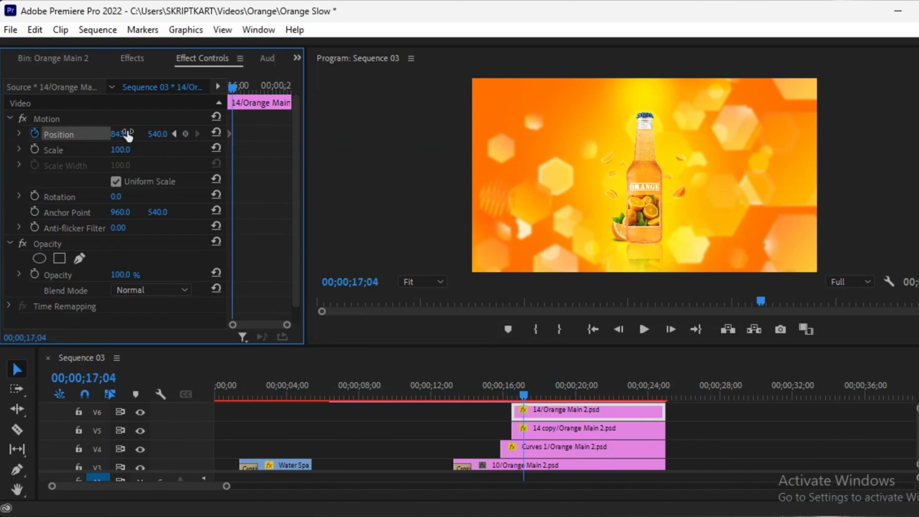
{"action": "key", "text": "shift+Right"}
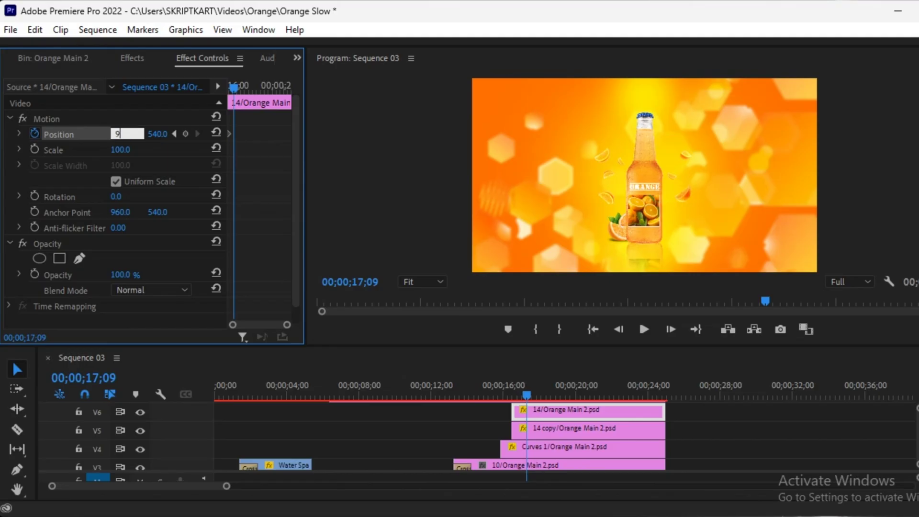
{"action": "key", "text": "Return"}
{"action": "left_click_drag", "start_coordinate": [517, 396], "coordinate": [508, 397]}
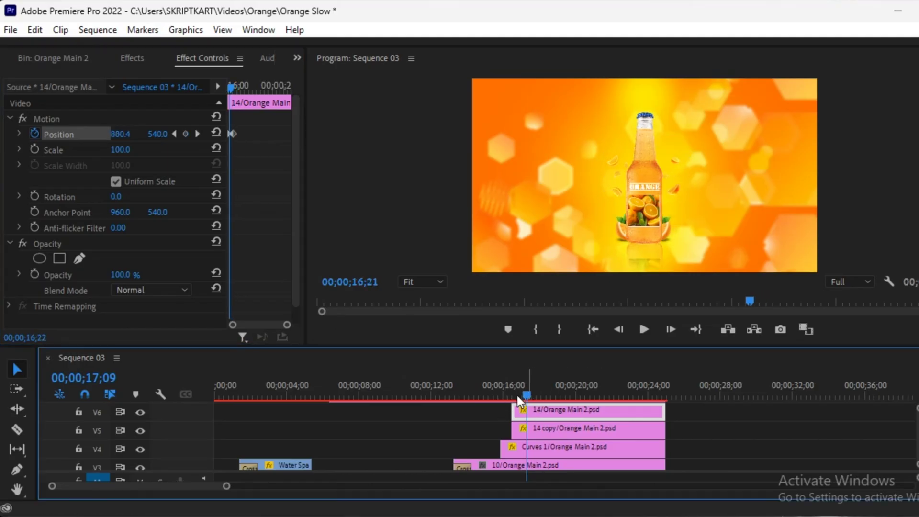
{"action": "key", "text": "space"}
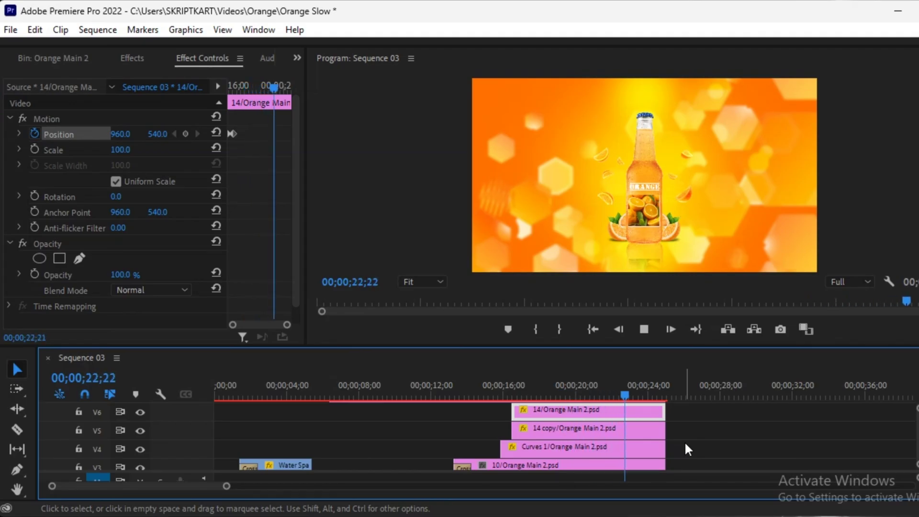
{"action": "key", "text": "space"}
Step: Save the project, move the playhead to 24;12, and bring up Export Settings
{"action": "key", "text": "ctrl+s"}
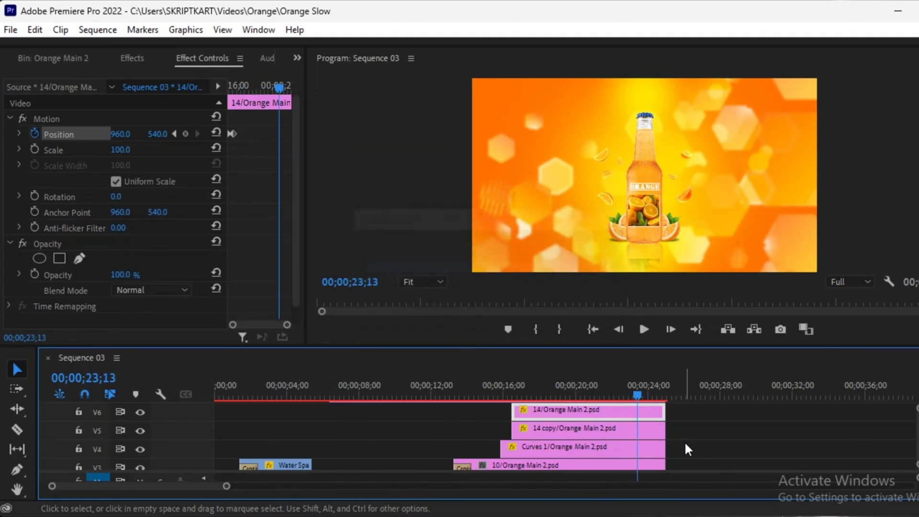
{"action": "left_click_drag", "start_coordinate": [642, 398], "coordinate": [641, 401]}
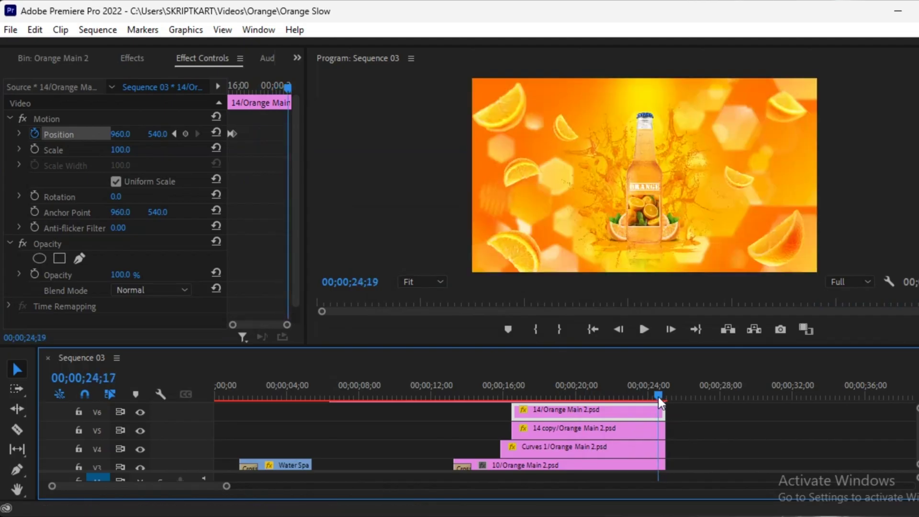
{"action": "left_click_drag", "start_coordinate": [641, 402], "coordinate": [82, 420]}
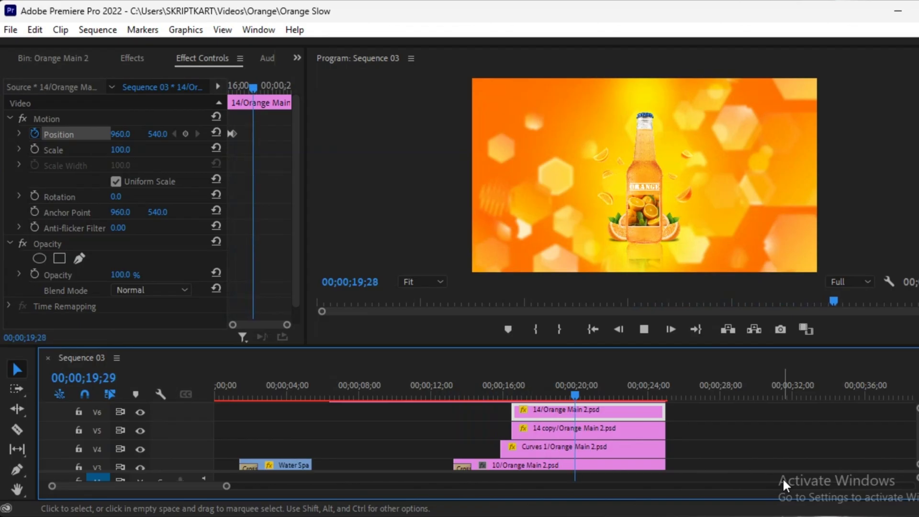
{"action": "key", "text": "ctrl+s"}
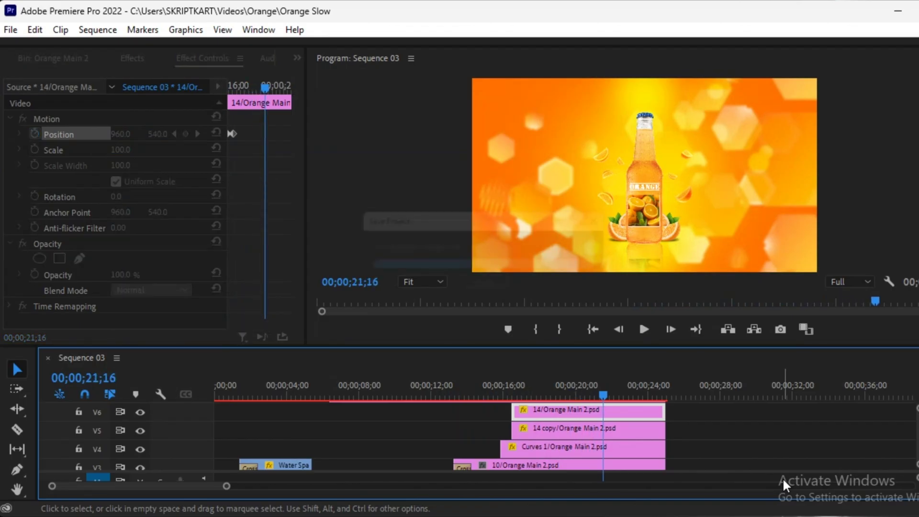
{"action": "scroll", "coordinate": [616, 438], "scroll_direction": "down", "scroll_amount": 2}
{"action": "left_click", "coordinate": [580, 414]}
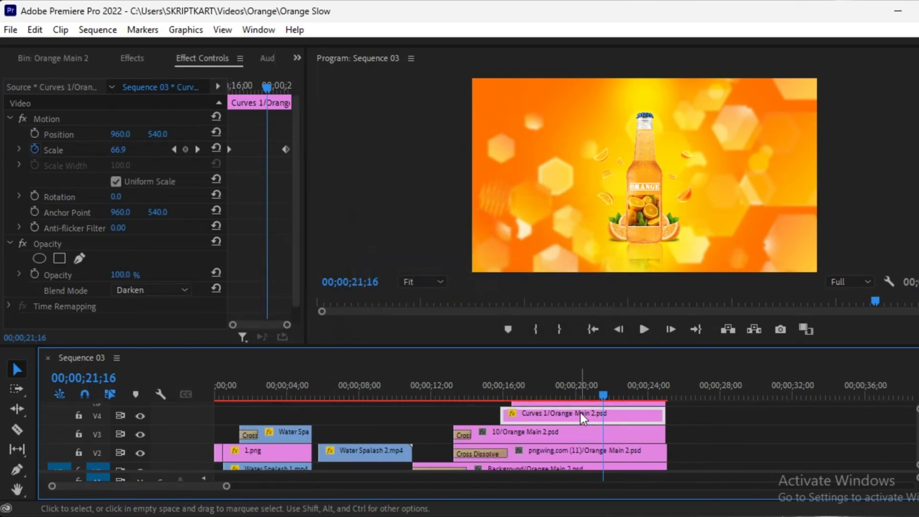
{"action": "left_click_drag", "start_coordinate": [605, 394], "coordinate": [656, 397]}
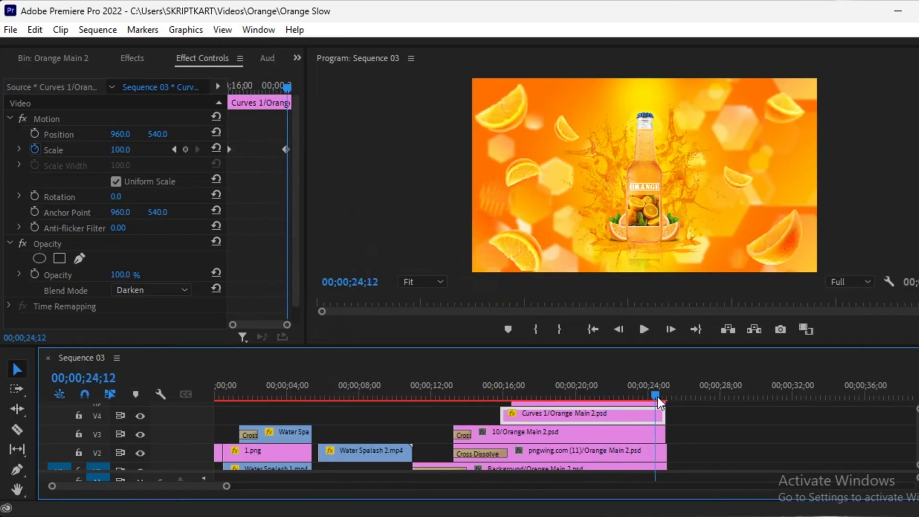
{"action": "key", "text": "ctrl+m"}
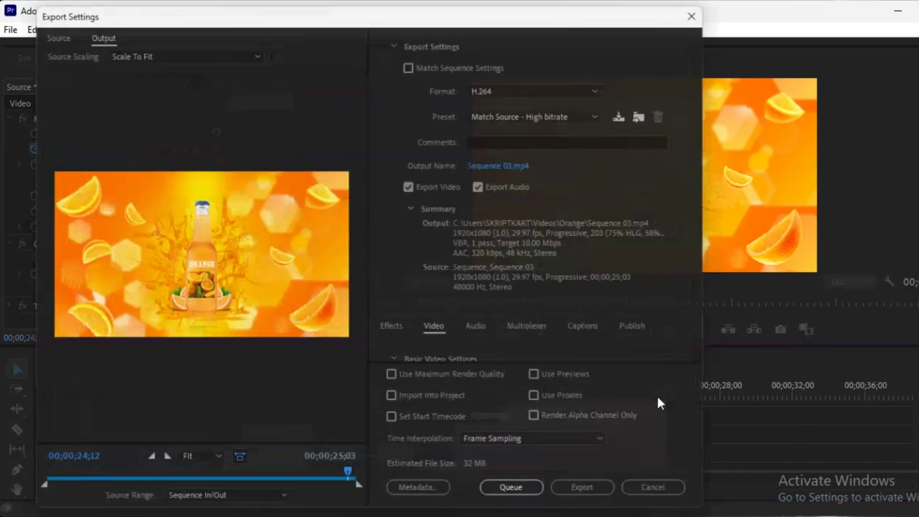
Step: Export Sequence 03 as H.264 using the High Quality 2160p 4K preset
{"action": "left_click", "coordinate": [550, 111]}
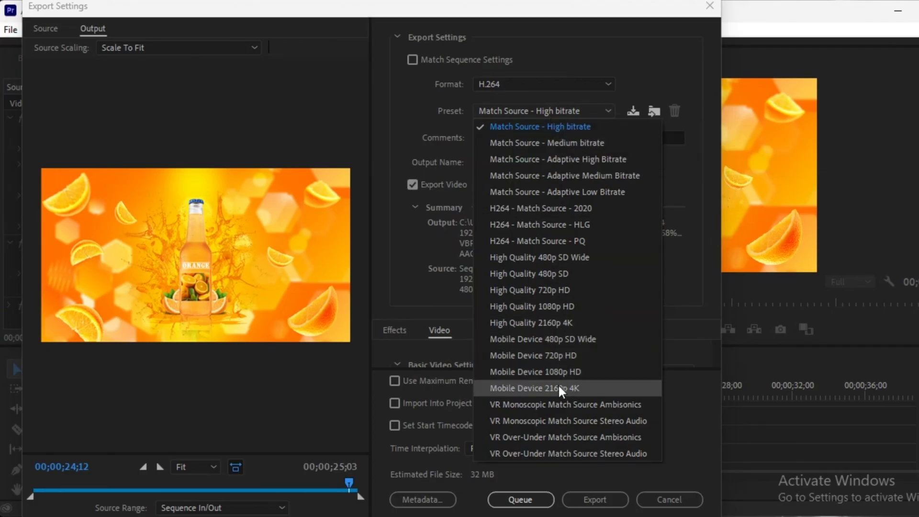
{"action": "left_click", "coordinate": [531, 322]}
{"action": "left_click", "coordinate": [506, 162]}
{"action": "left_click", "coordinate": [401, 348]}
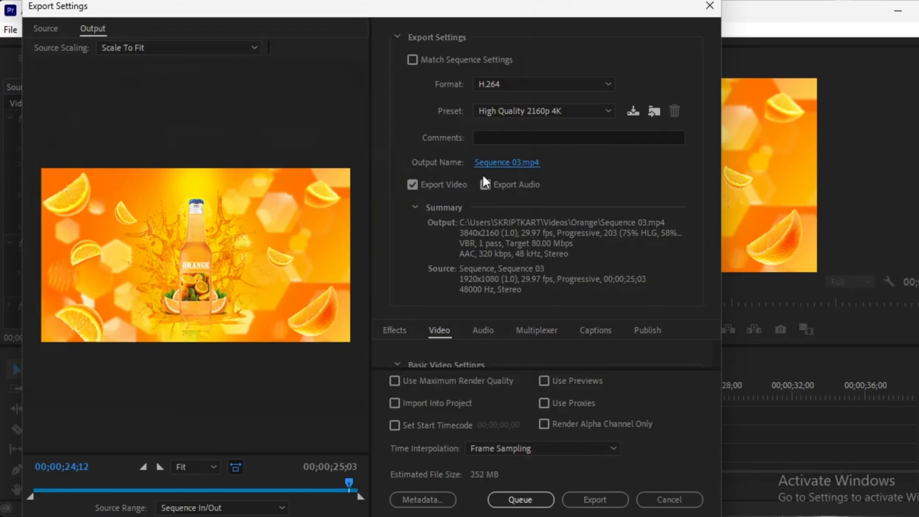
{"action": "left_click", "coordinate": [606, 506]}
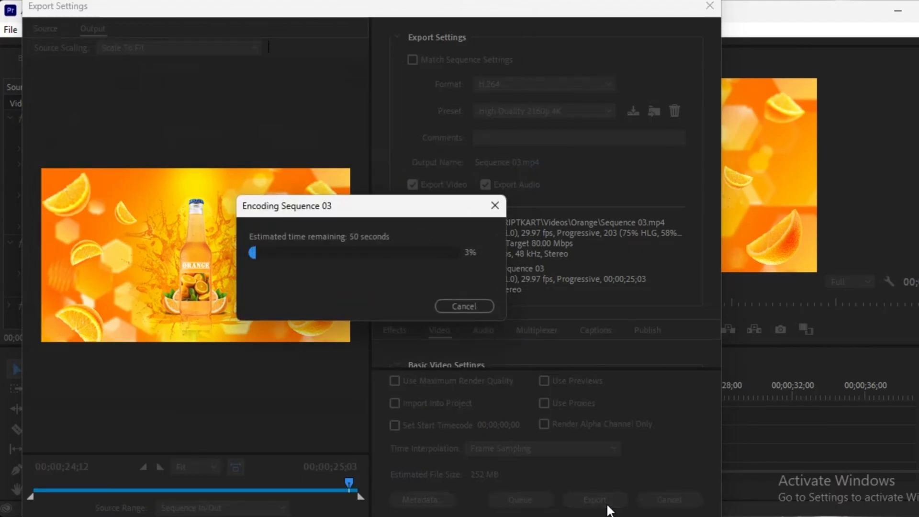